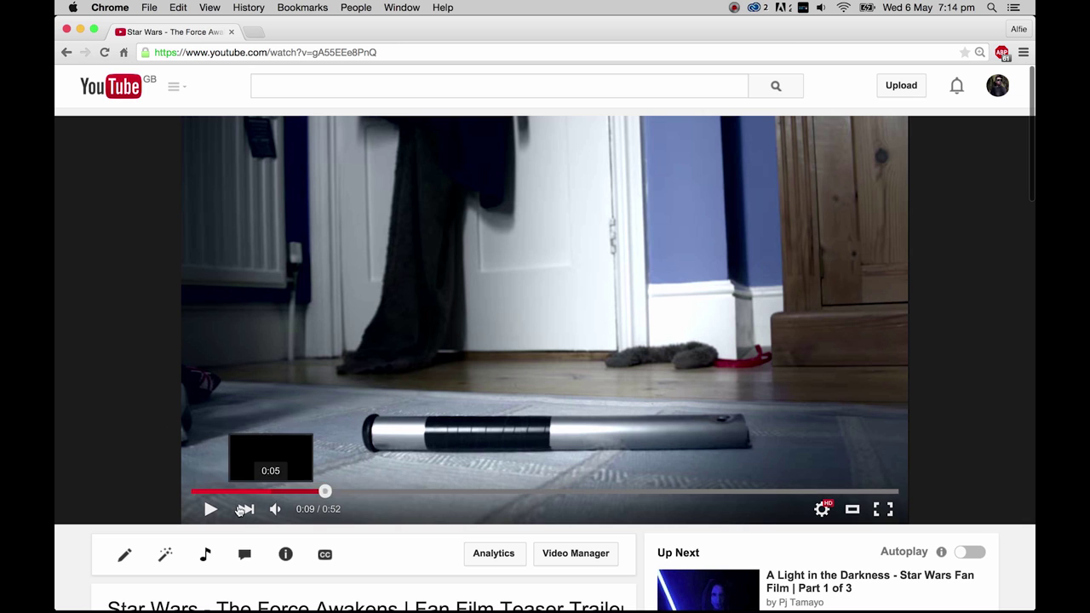
Step: Play the Star Wars fan film trailer and pause it on the glowing lightsaber shot at 0:11
click(213, 510)
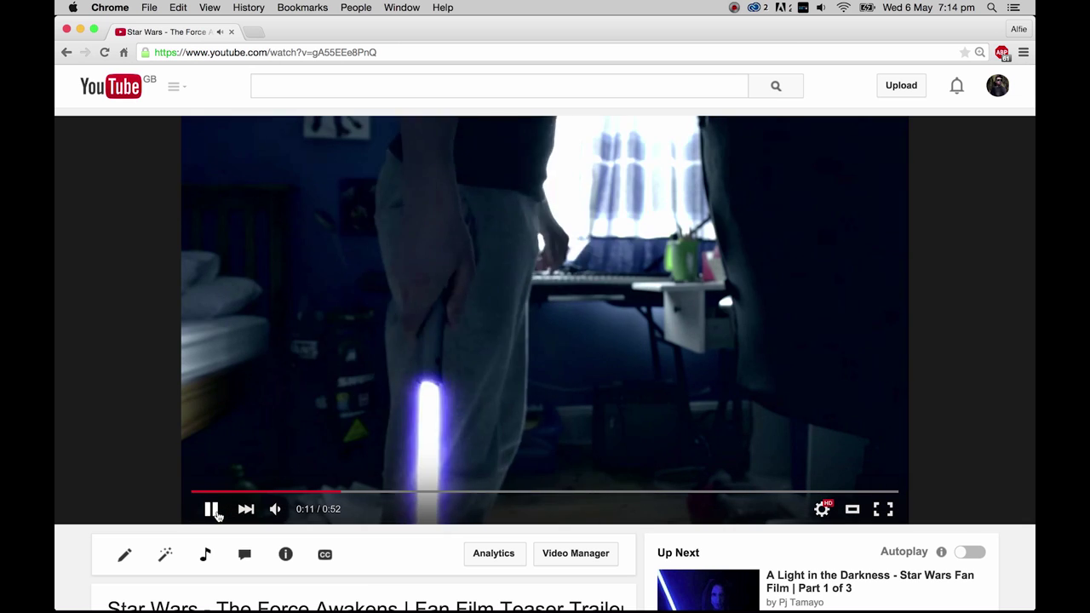
click(213, 511)
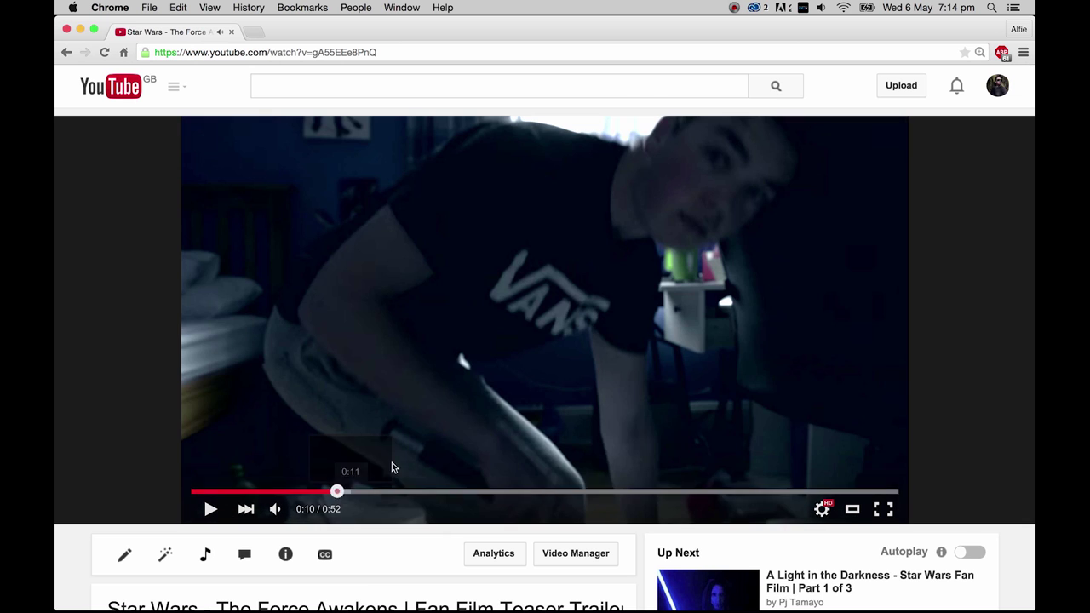
click(351, 494)
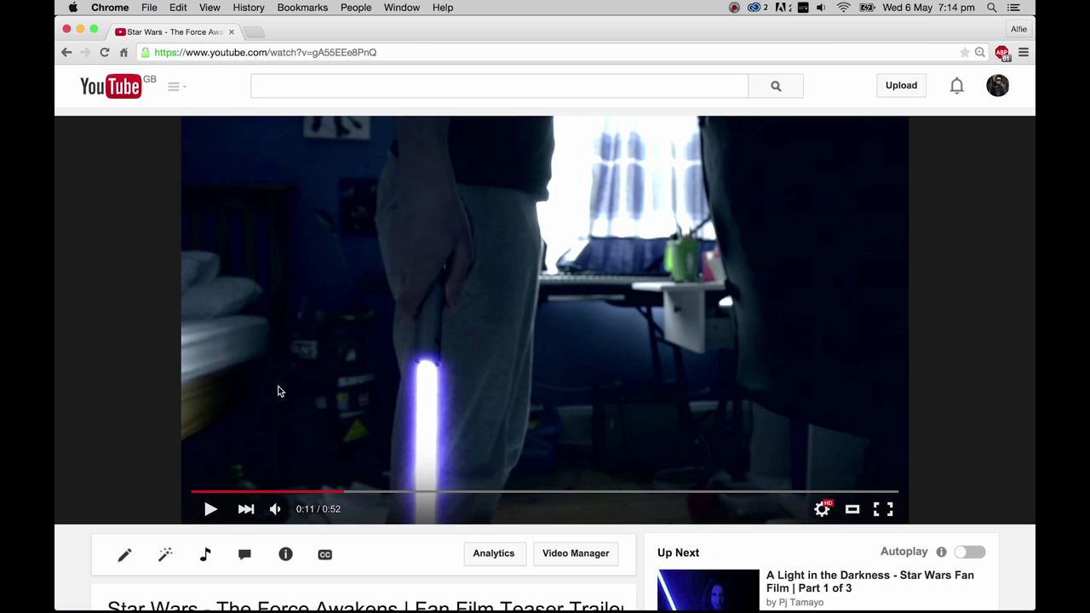
scroll(155, 418, down, 3)
scroll(155, 417, up, 3)
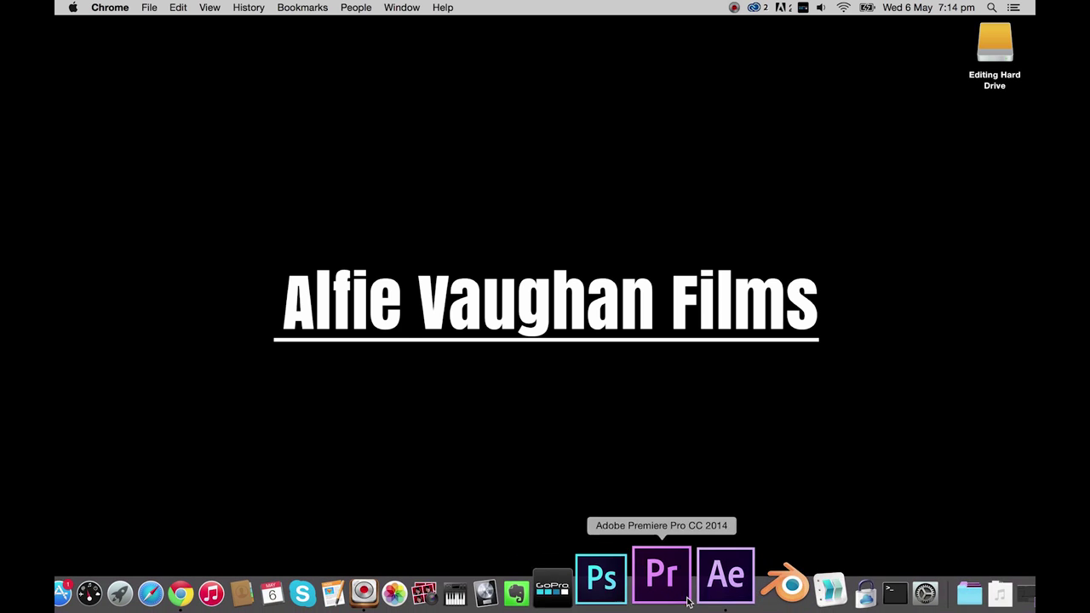
Step: Switch to After Effects and browse for footage to import in the Trailer project's Footage folder, under Projects on the Editing Hard Drive
click(712, 572)
double_click(197, 212)
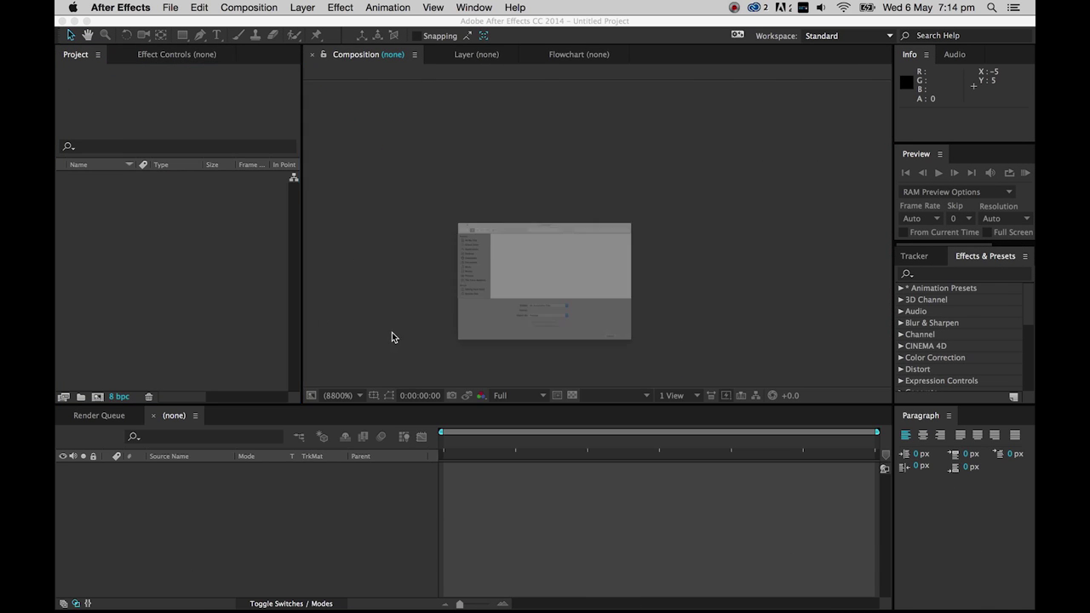
click(264, 314)
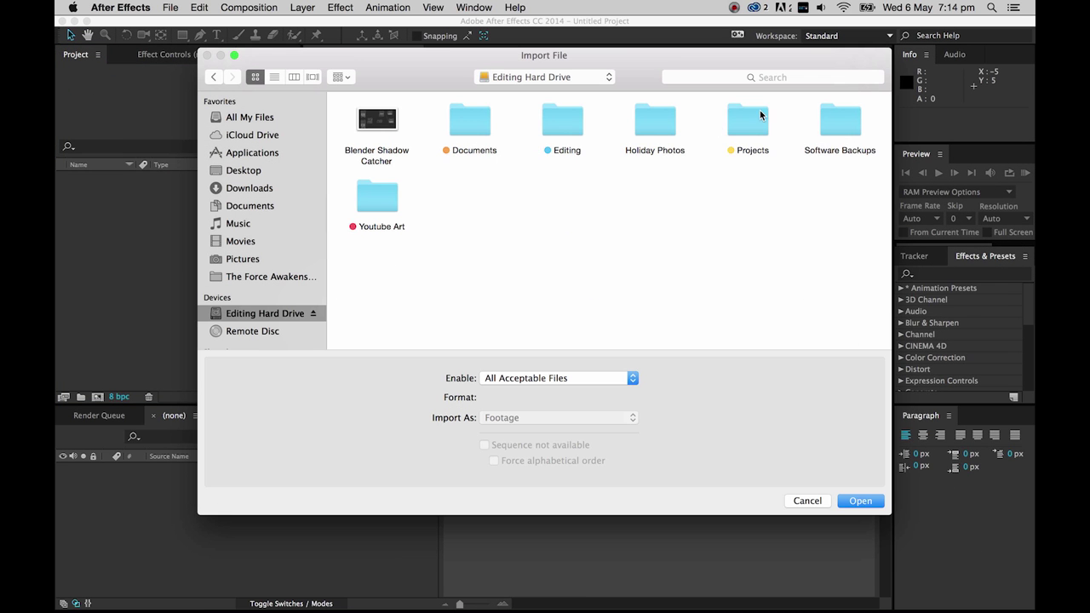
double_click(738, 132)
double_click(642, 128)
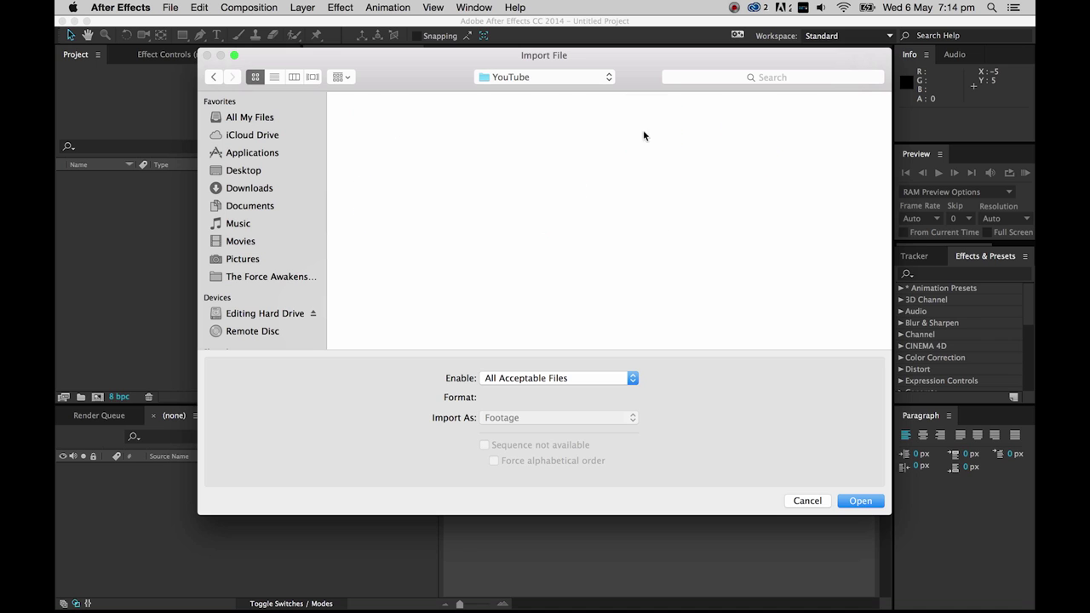
double_click(464, 201)
double_click(462, 117)
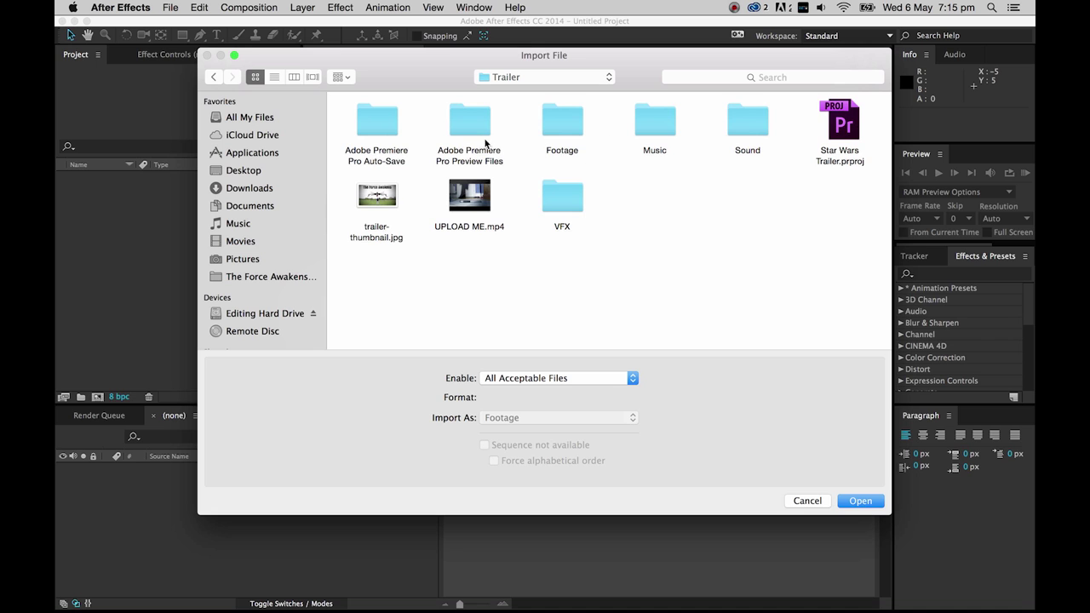
double_click(567, 127)
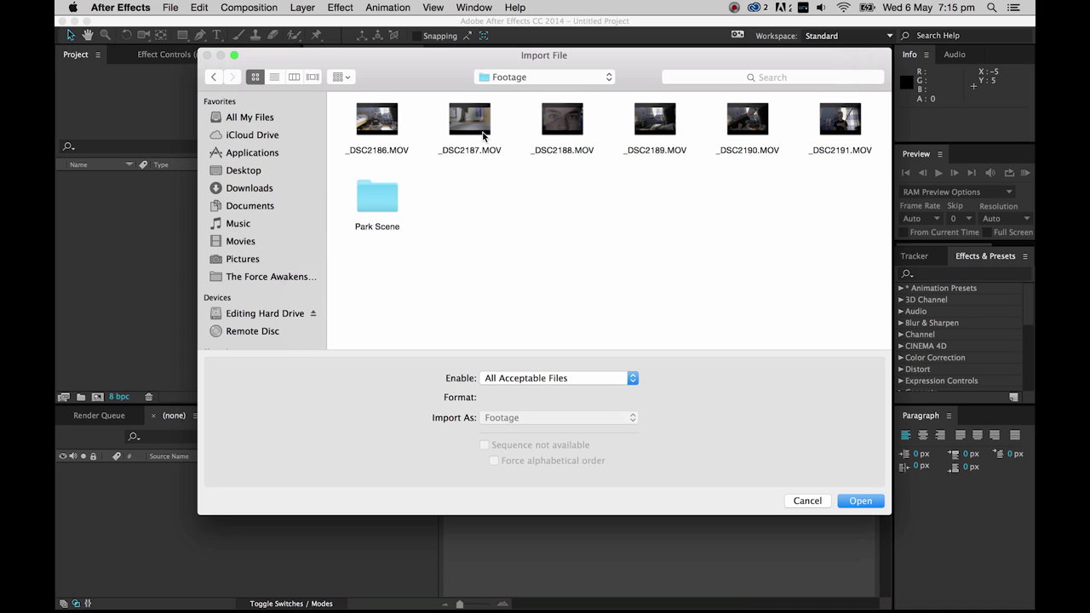
Step: Import _DSC2191.MOV from the Footage folder in place of the wrongly imported _DSC2190.MOV
double_click(660, 136)
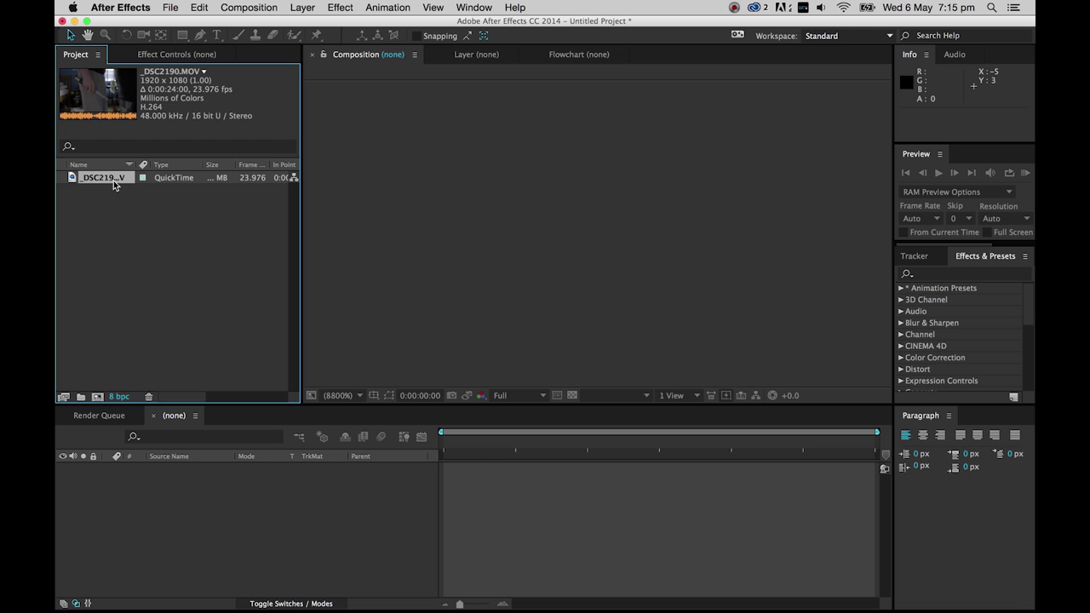
key(Delete)
double_click(117, 197)
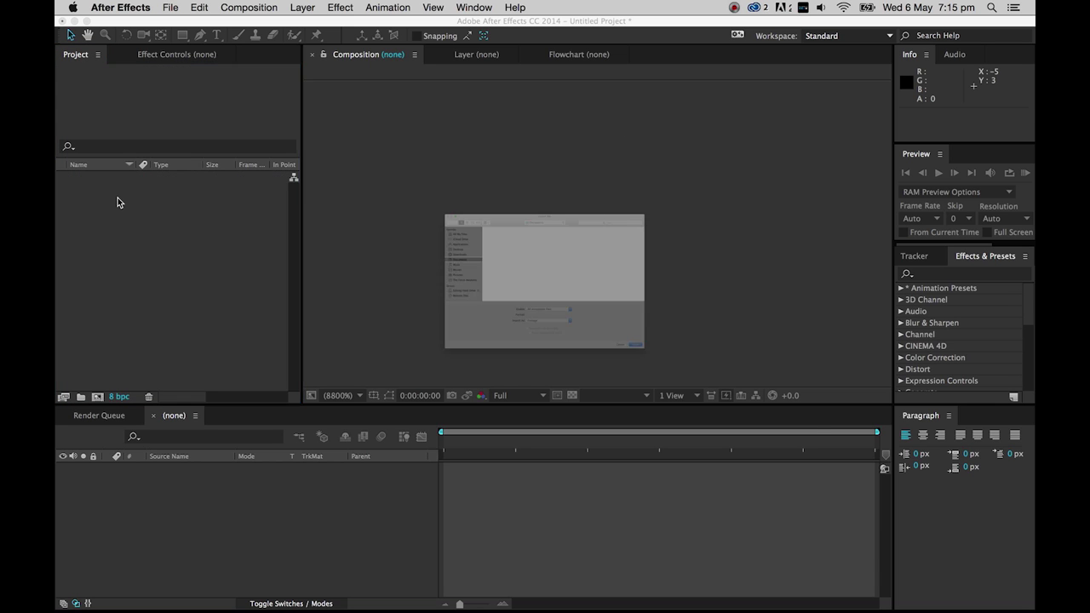
double_click(832, 128)
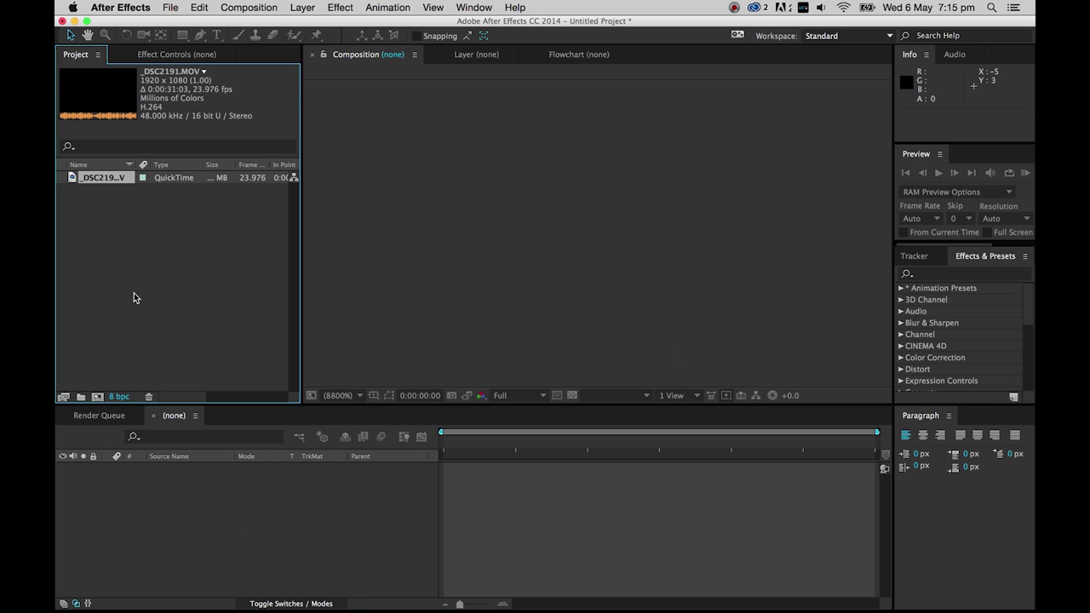
Step: Create a new composition from the _DSC2191.MOV clip
drag(106, 516, 102, 264)
drag(101, 373, 96, 281)
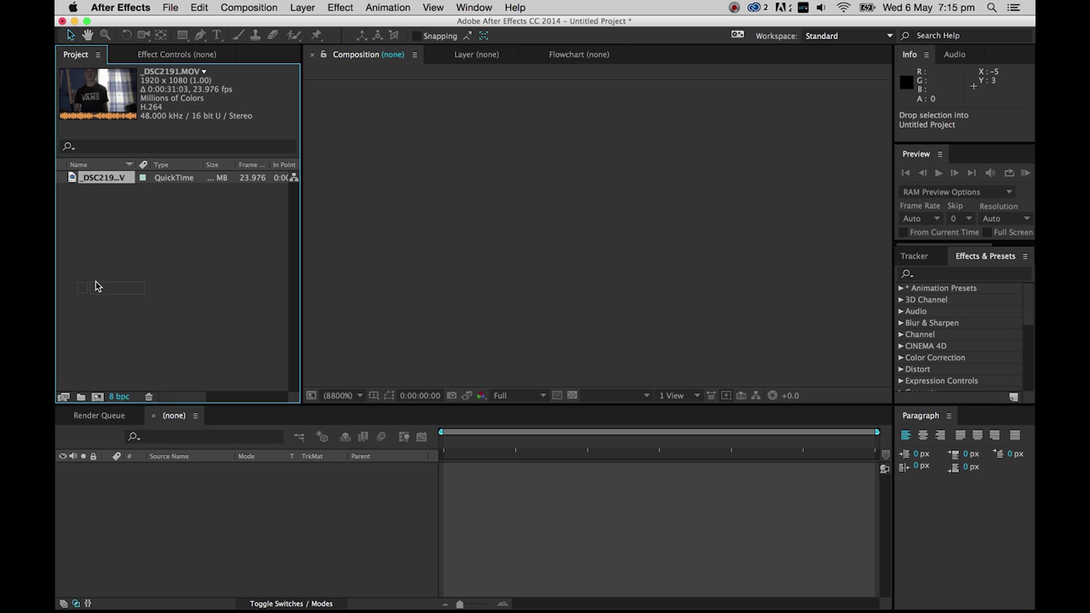
drag(86, 386, 98, 397)
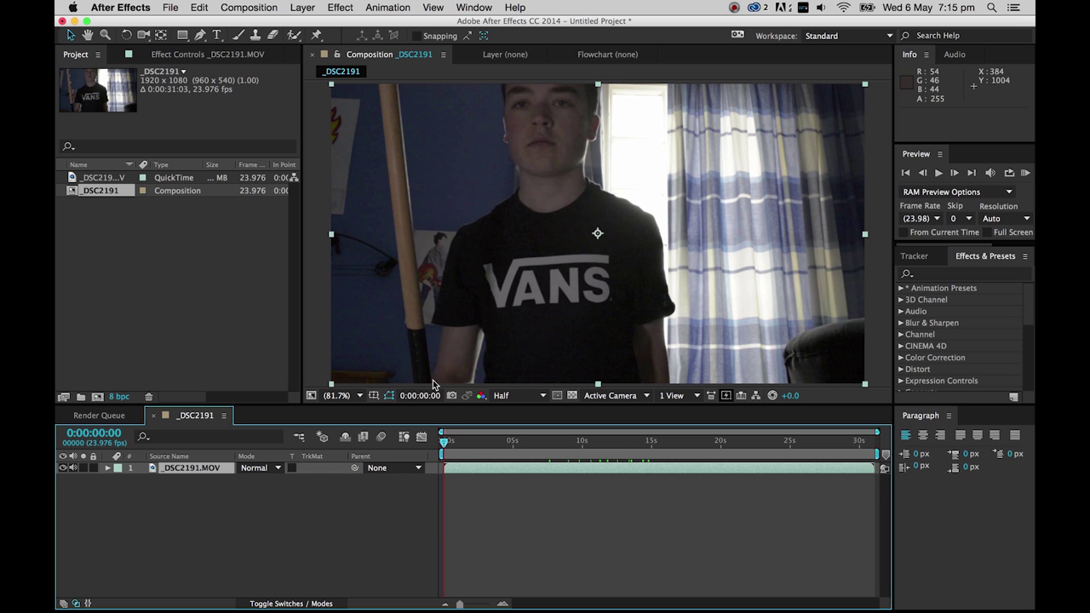
Step: Set the work area from 0:00:24:20 to 0:00:26:18 and trim the composition to it
drag(443, 441, 653, 452)
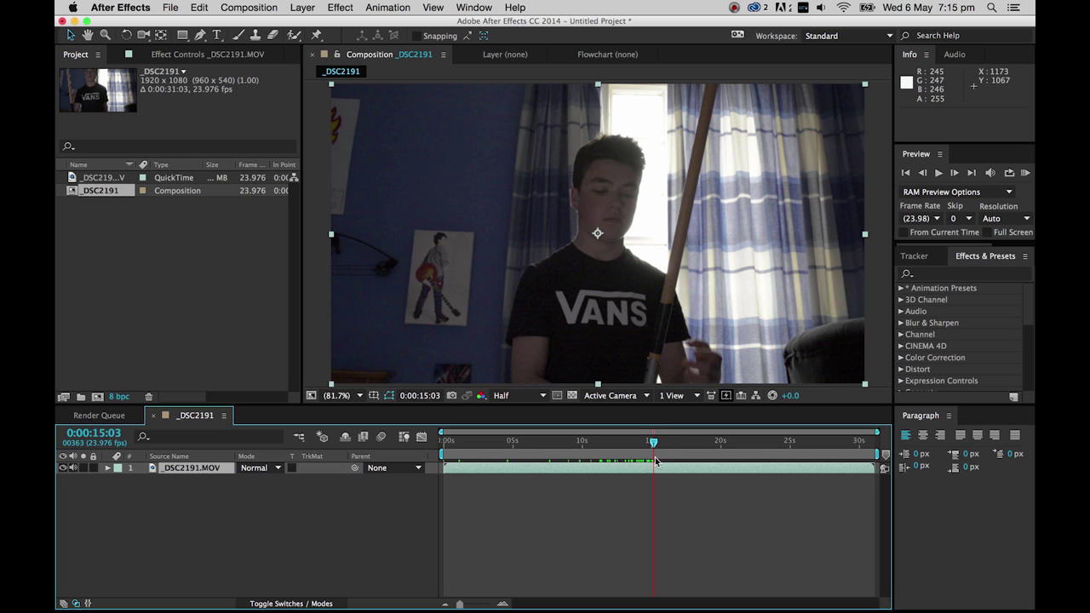
drag(654, 448, 816, 454)
key(b)
key(n)
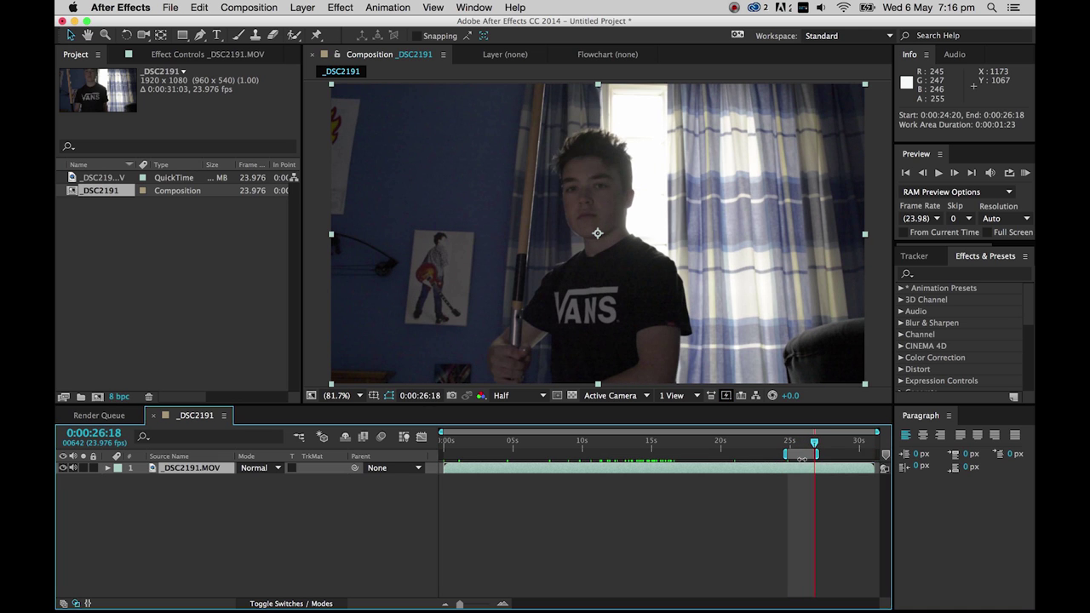
right_click(796, 454)
click(844, 493)
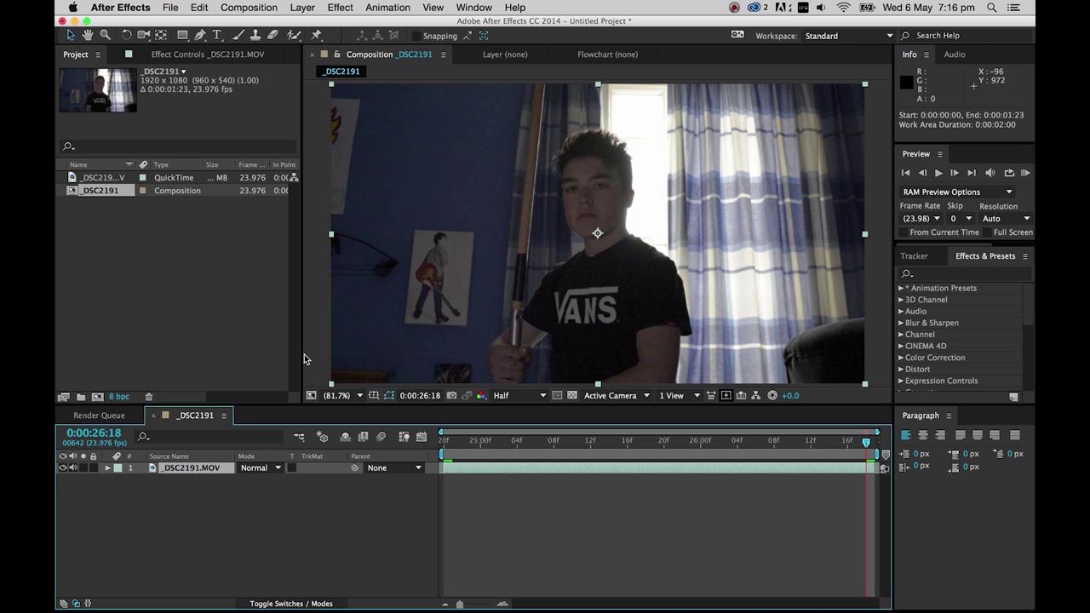
Step: Add a white 1920 x 1080 solid to the composition and place it below the footage layer
click(231, 546)
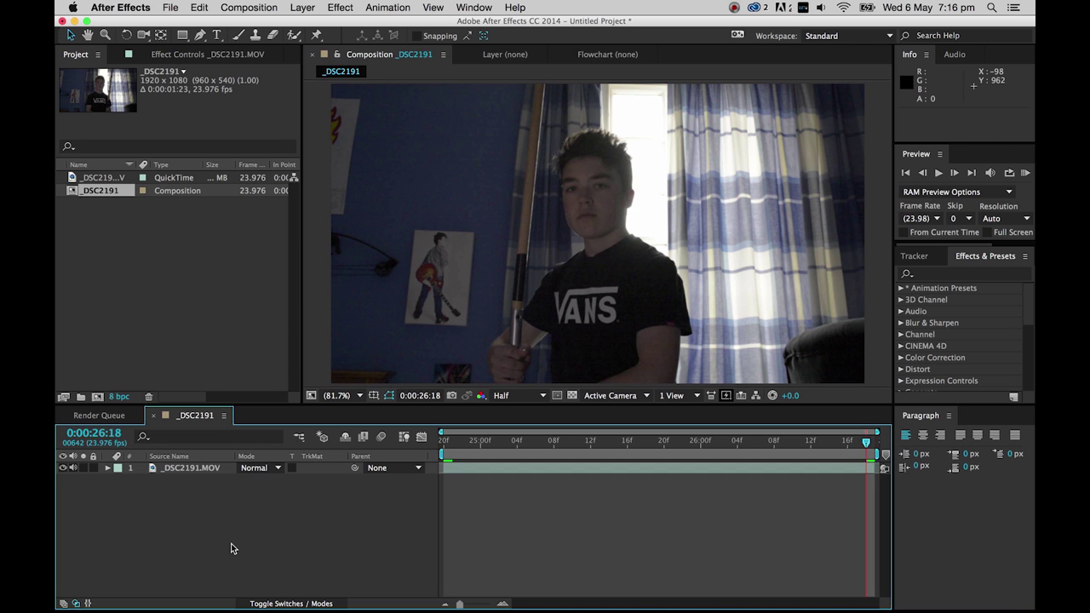
key(super+y)
click(292, 443)
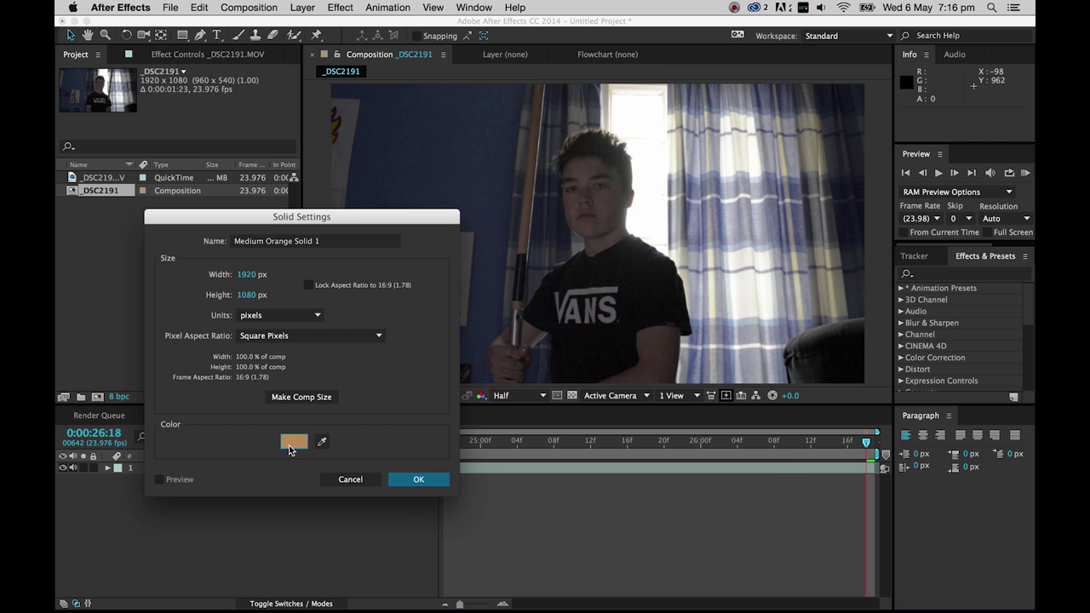
click(431, 335)
click(720, 336)
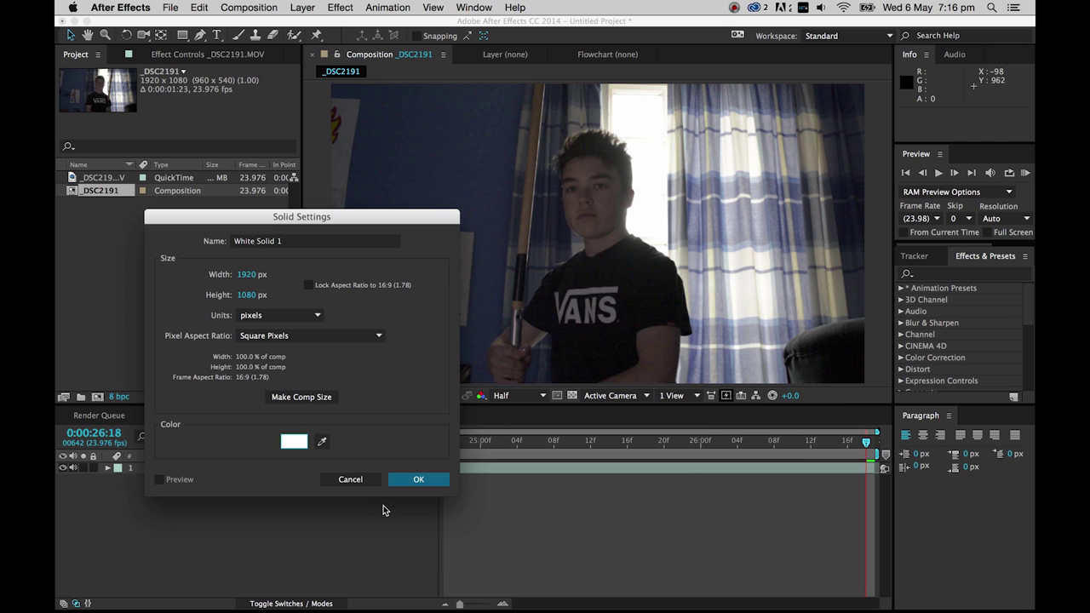
click(414, 480)
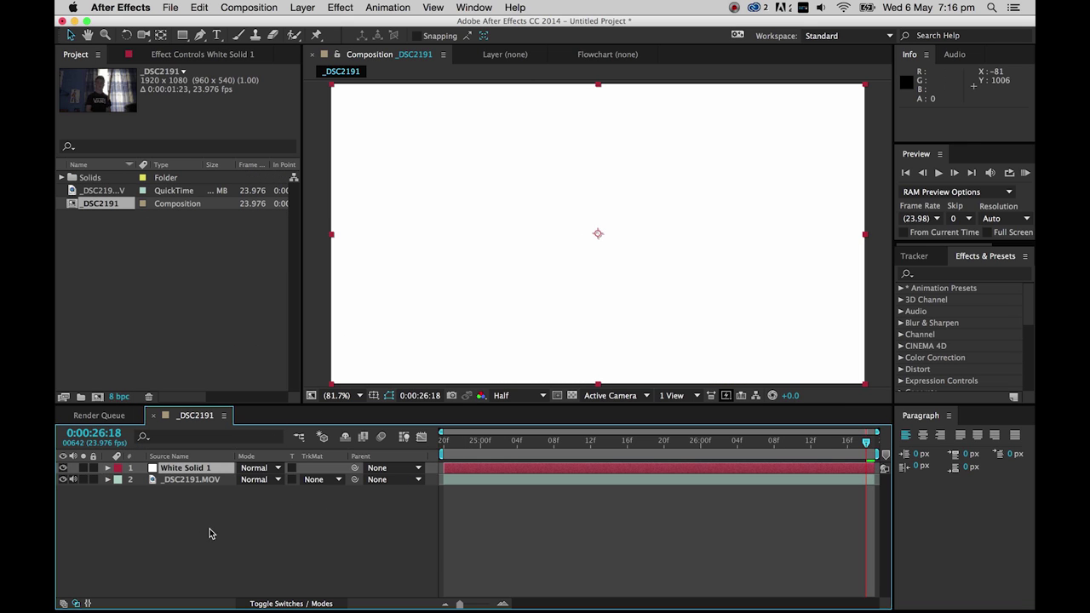
drag(191, 470, 195, 488)
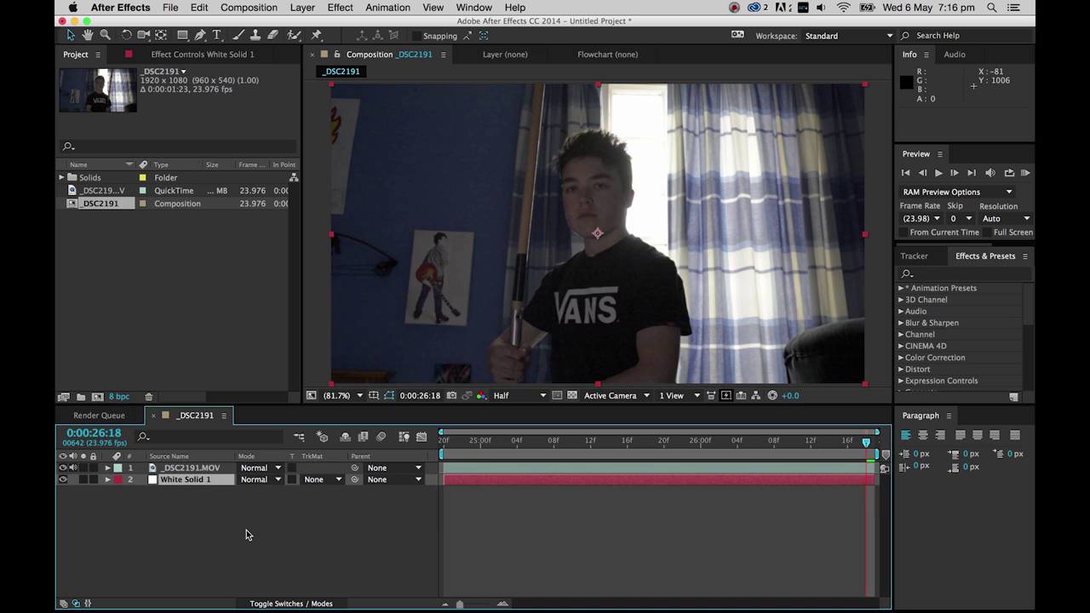
key(super+y)
click(293, 440)
click(432, 506)
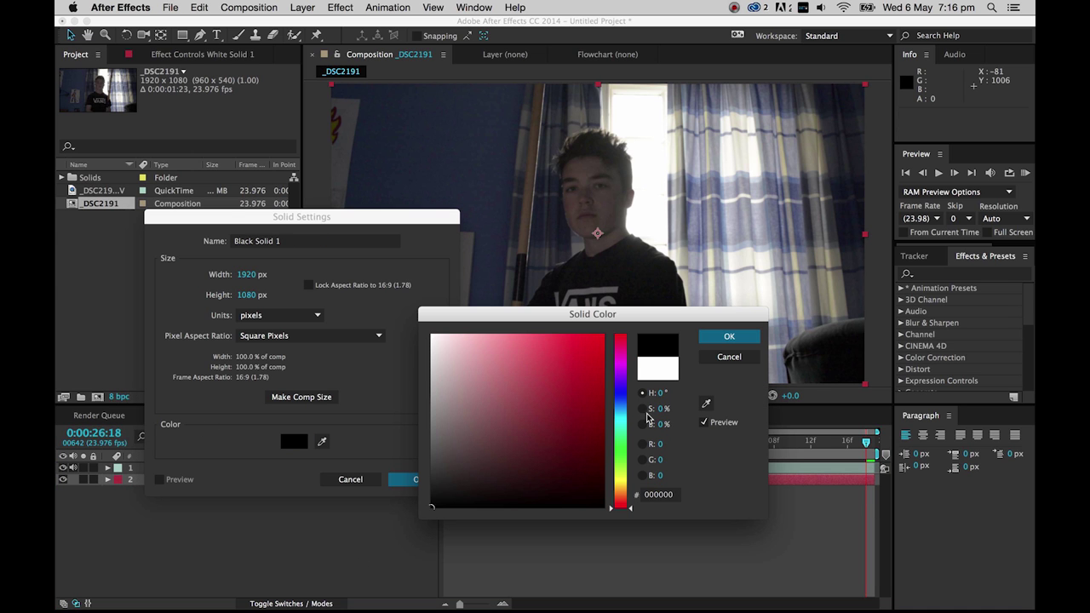
click(725, 340)
click(418, 480)
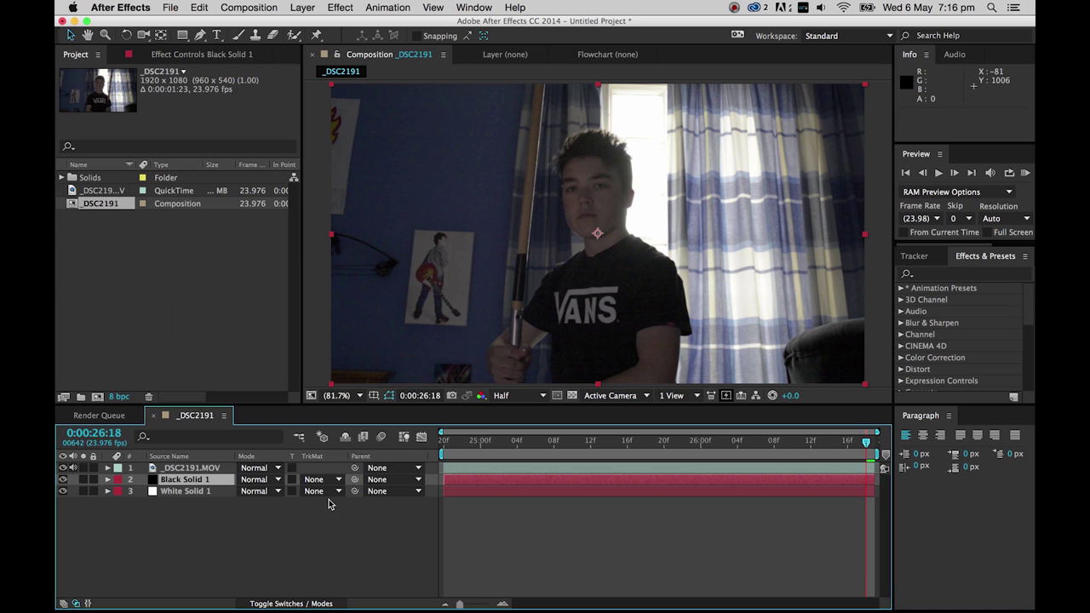
Step: Rename the _DSC2191.MOV layer as Footage and move the white solid above the black solid
click(170, 468)
key(Return)
text(Footage)
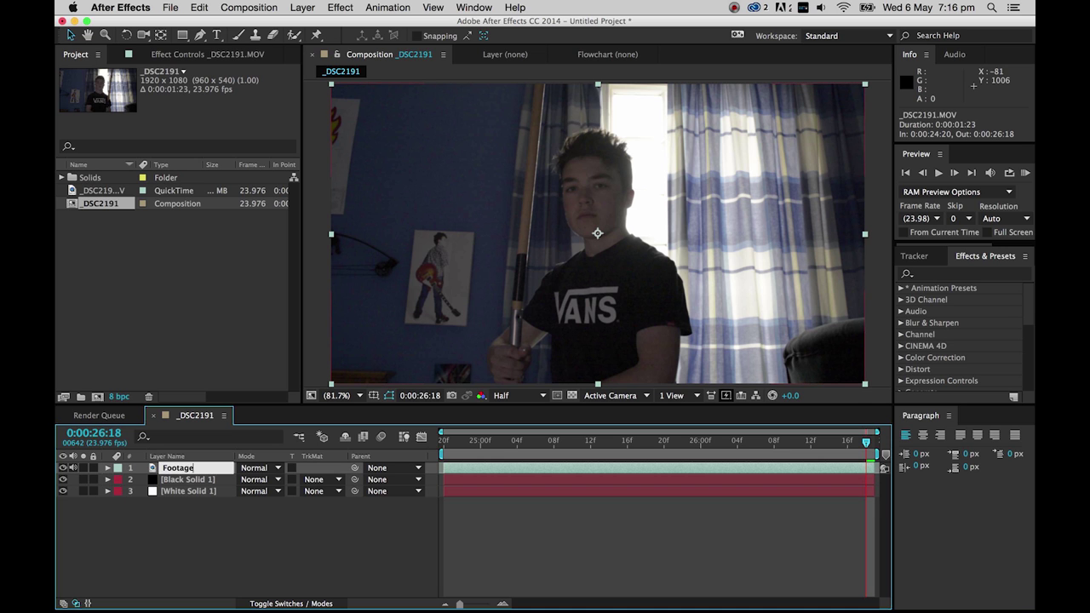
key(Return)
drag(179, 491, 176, 469)
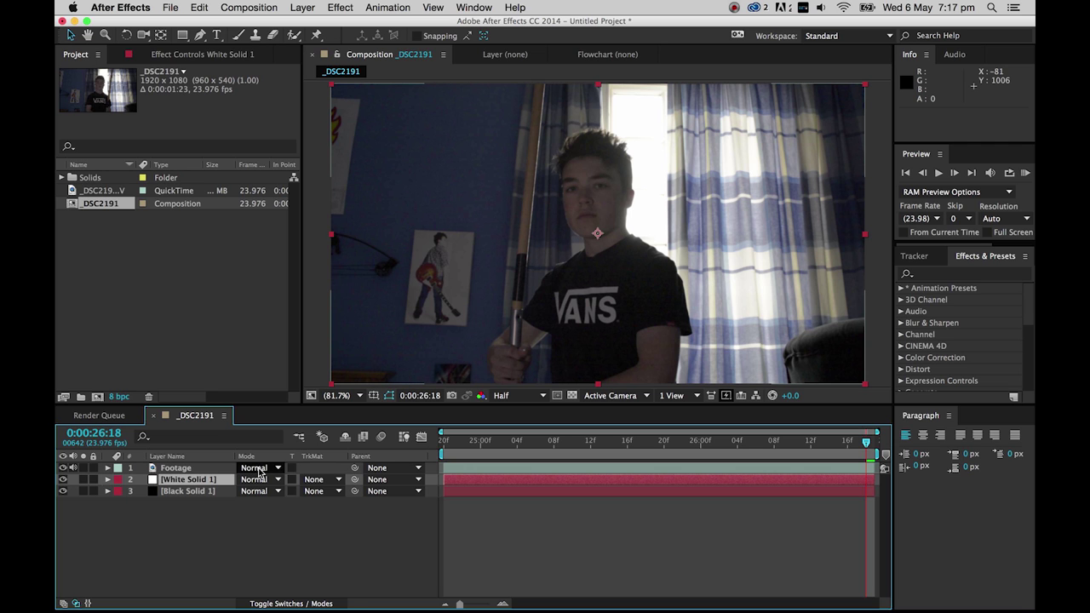
Step: Set the Footage layer's blending mode to Screen and hide the White Solid 1 layer
click(259, 471)
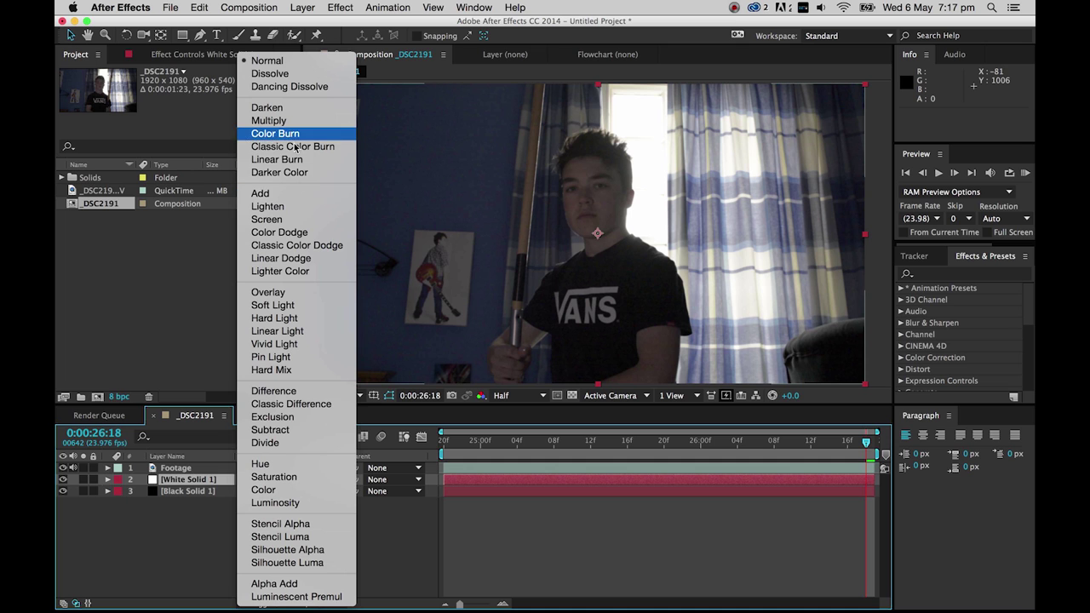
click(284, 219)
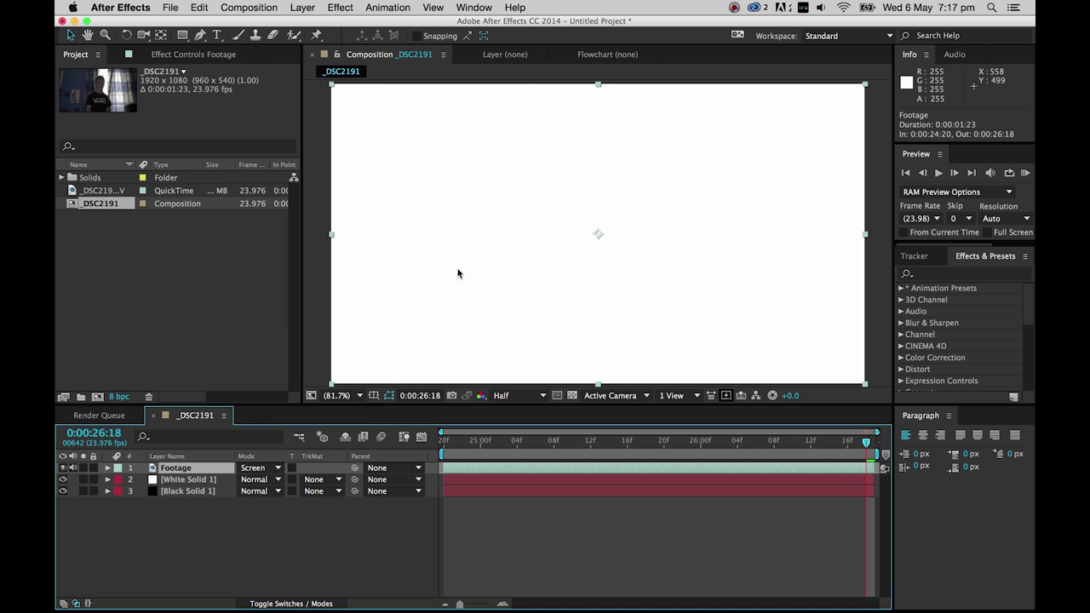
click(62, 479)
Step: Draw a closed four-point Pen mask on White Solid 1 around the staff at 0:00:26:18, from the hilt to the frame's upper edge
key(super+Down)
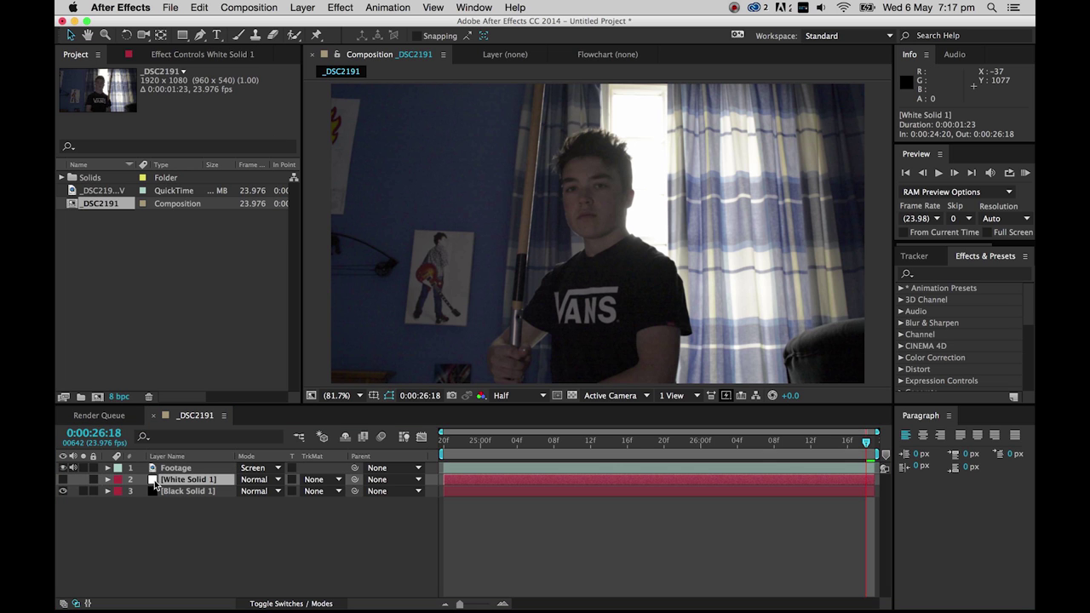
click(200, 36)
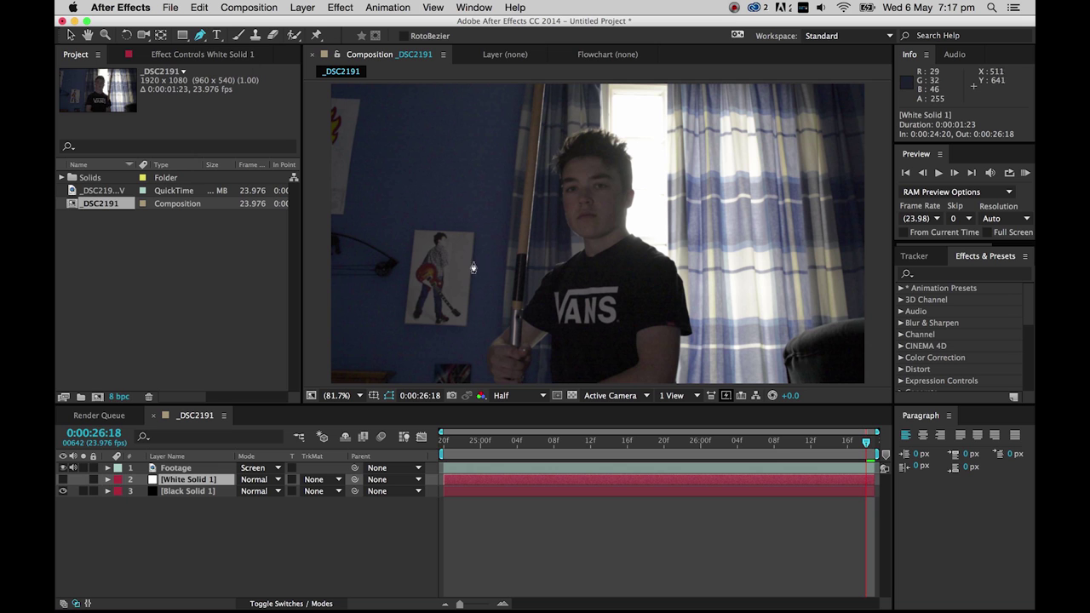
scroll(446, 257, up, 2)
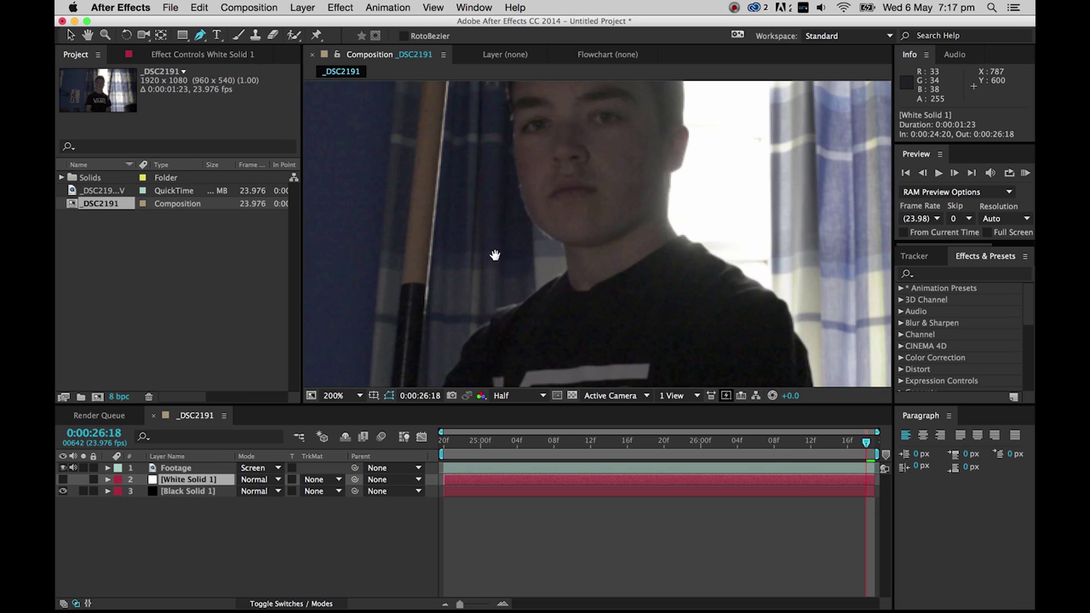
scroll(495, 254, down, 5)
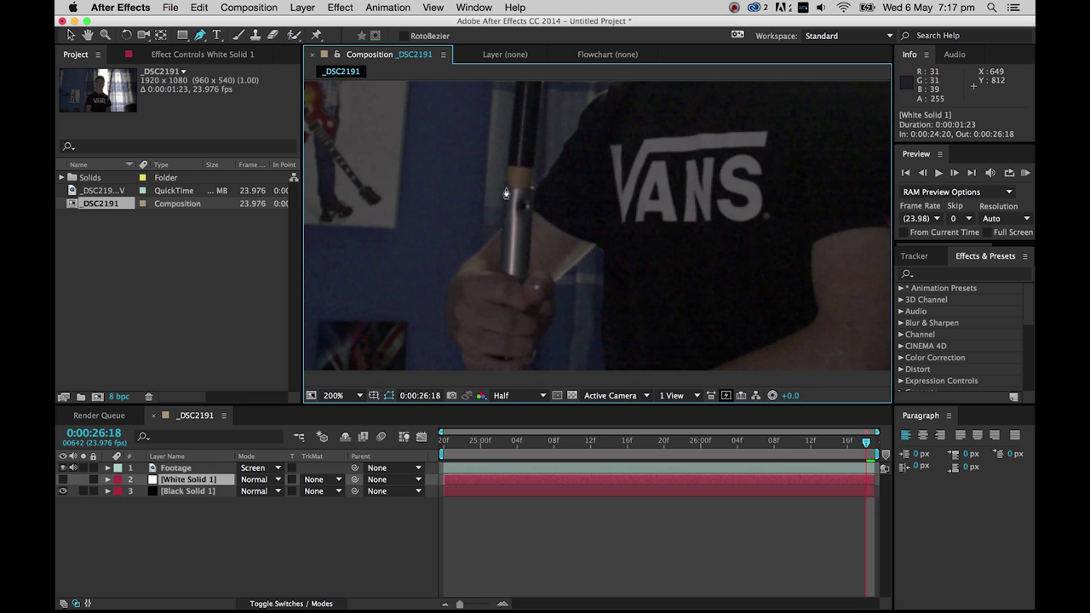
click(506, 194)
scroll(523, 162, up, 5)
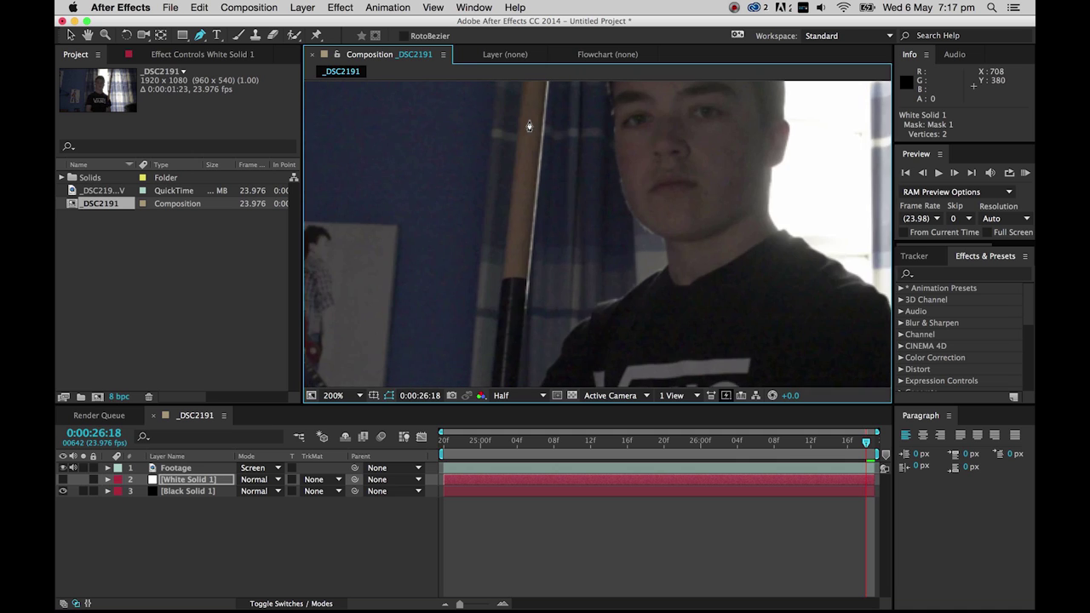
scroll(528, 126, up, 5)
click(557, 279)
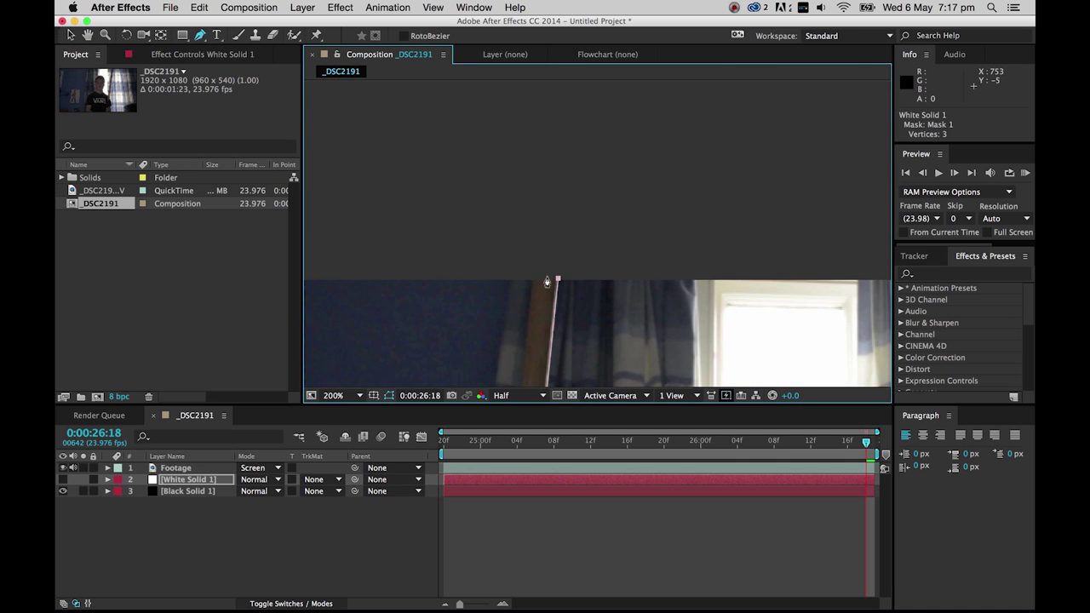
scroll(545, 255, down, 10)
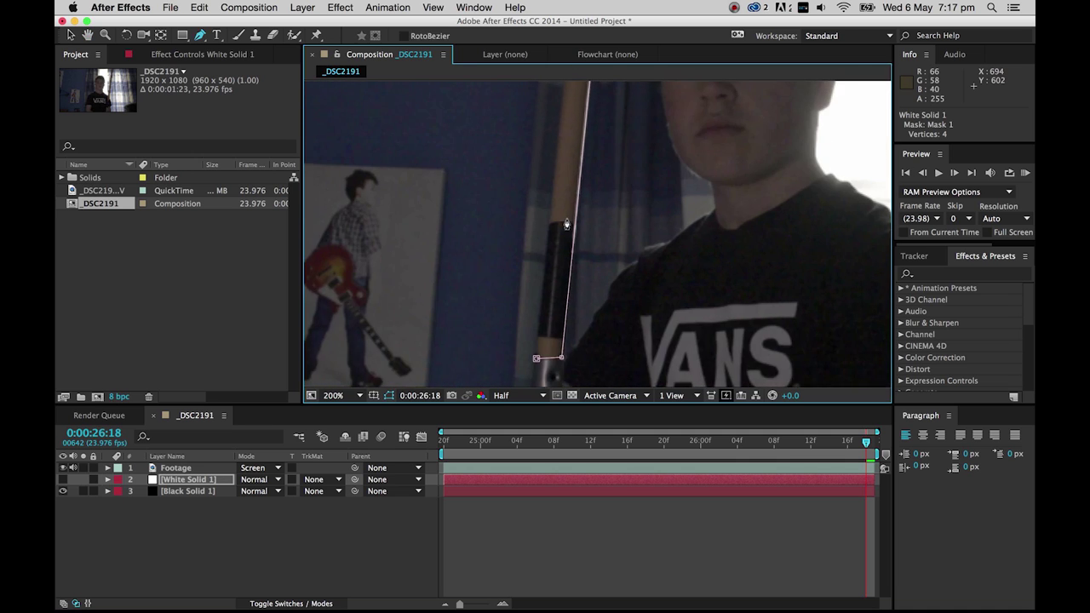
click(560, 239)
click(552, 242)
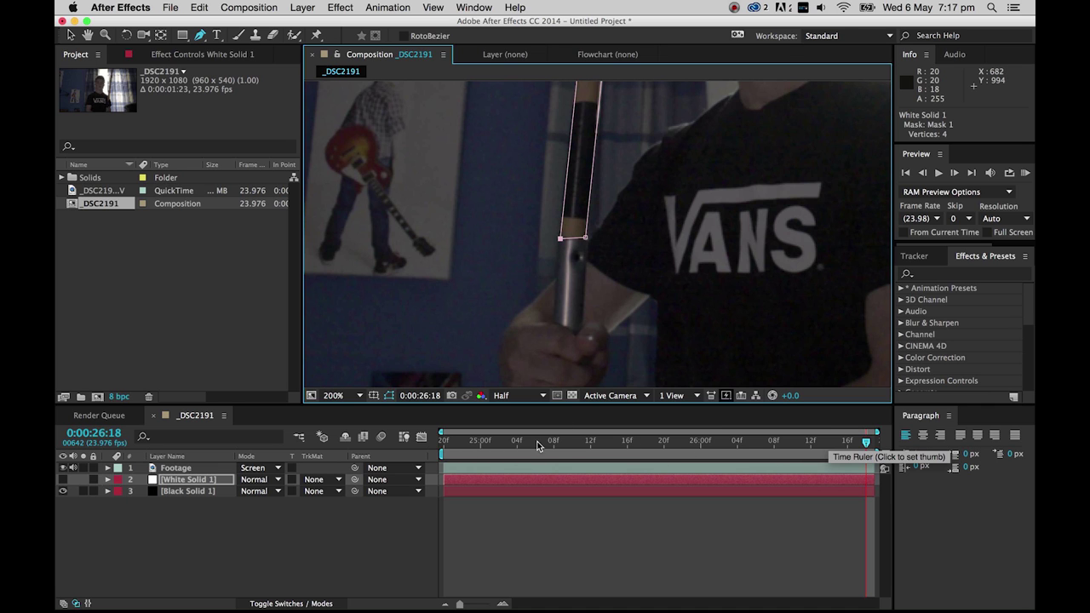
click(359, 395)
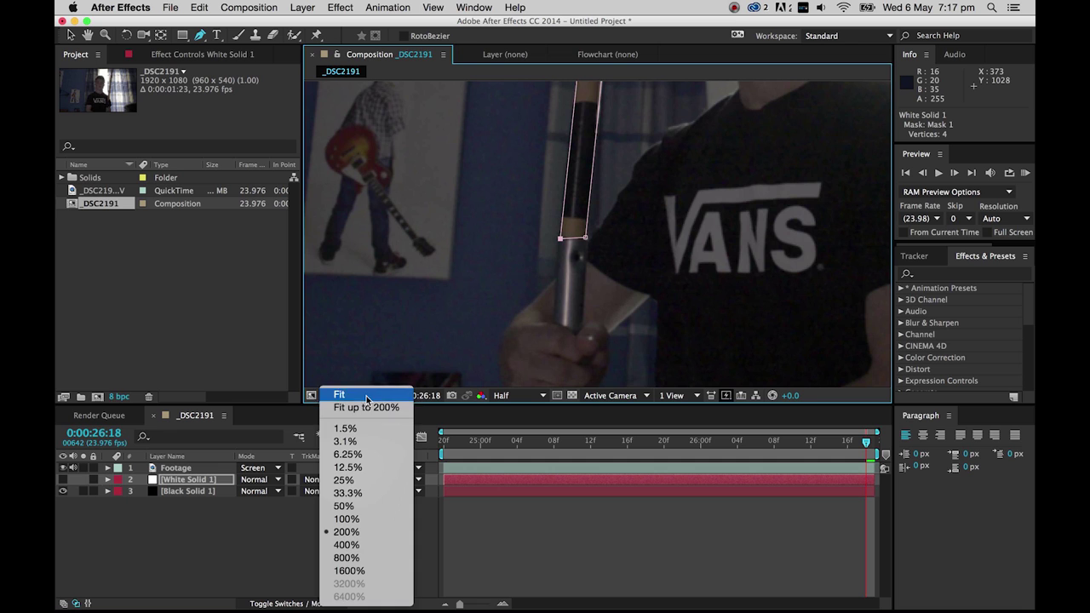
click(366, 397)
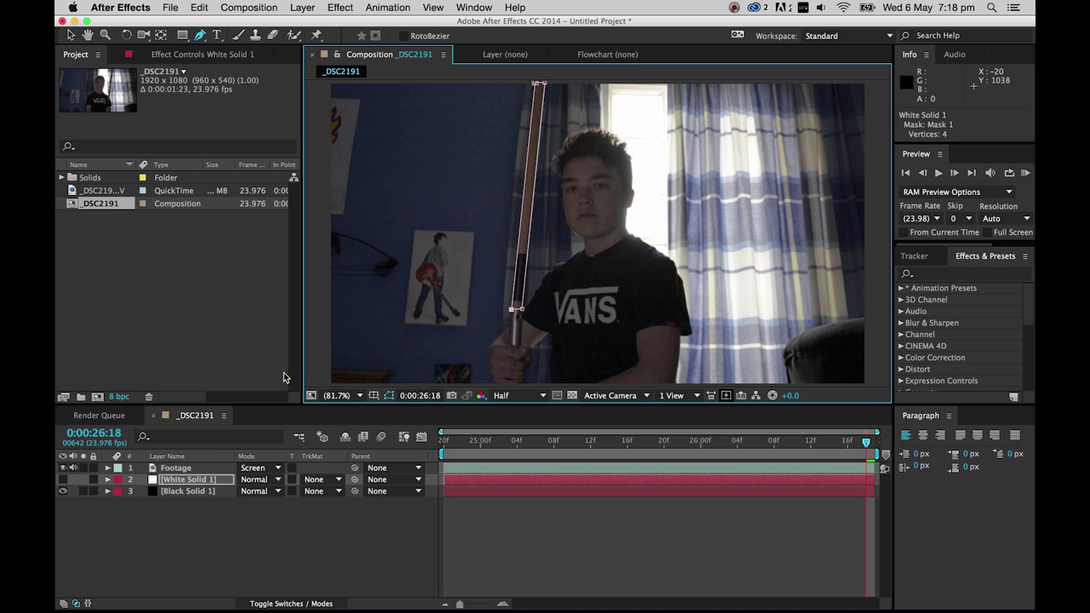
Step: Enable Mask Path keyframing for Mask 1 on White Solid 1 at 0:00:26:18
click(142, 535)
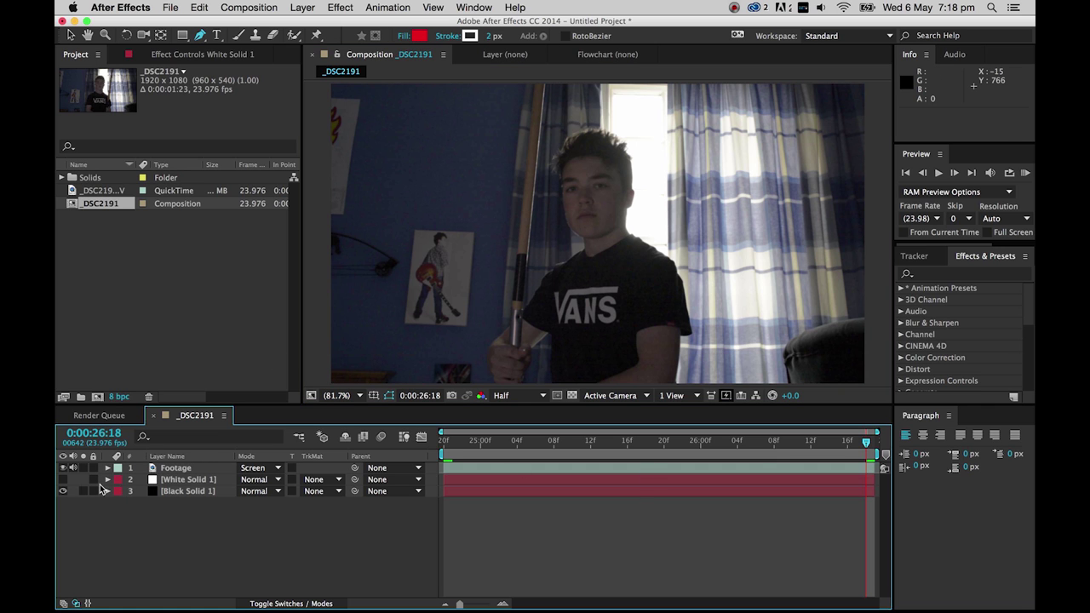
click(177, 482)
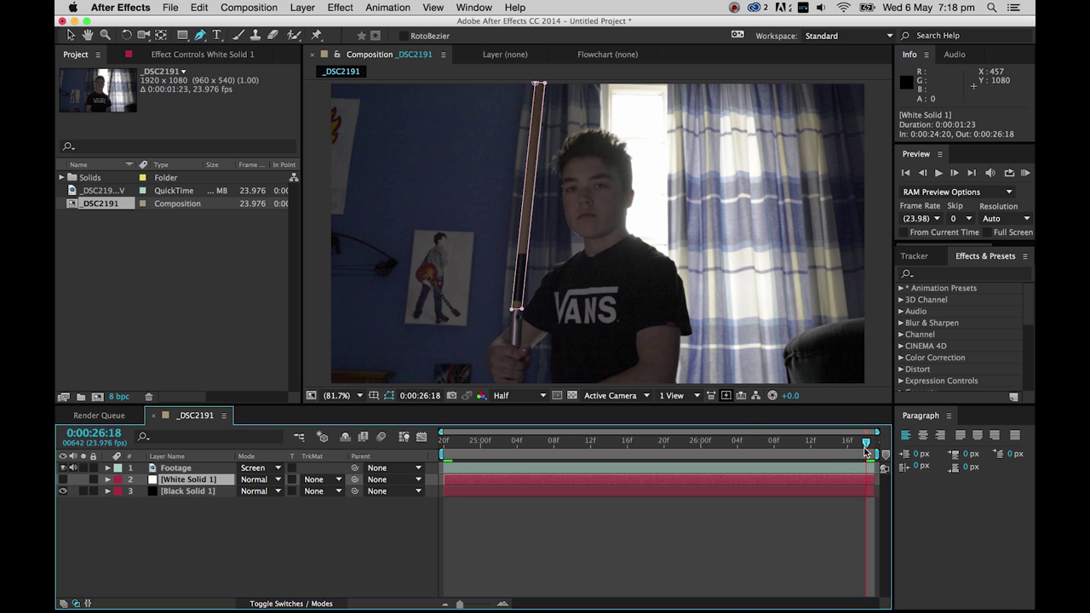
click(107, 480)
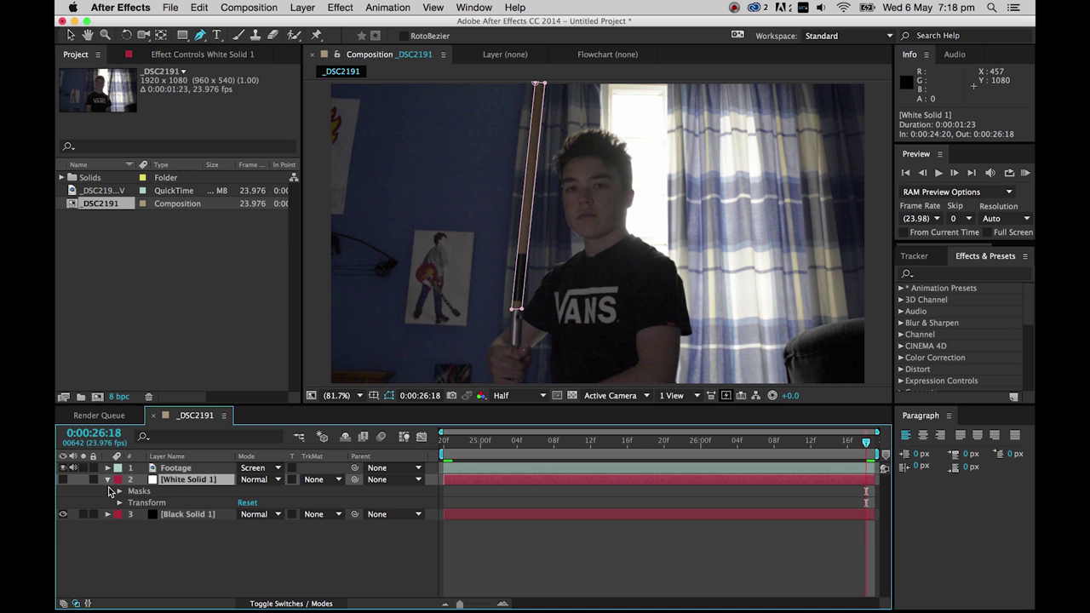
click(119, 492)
click(131, 503)
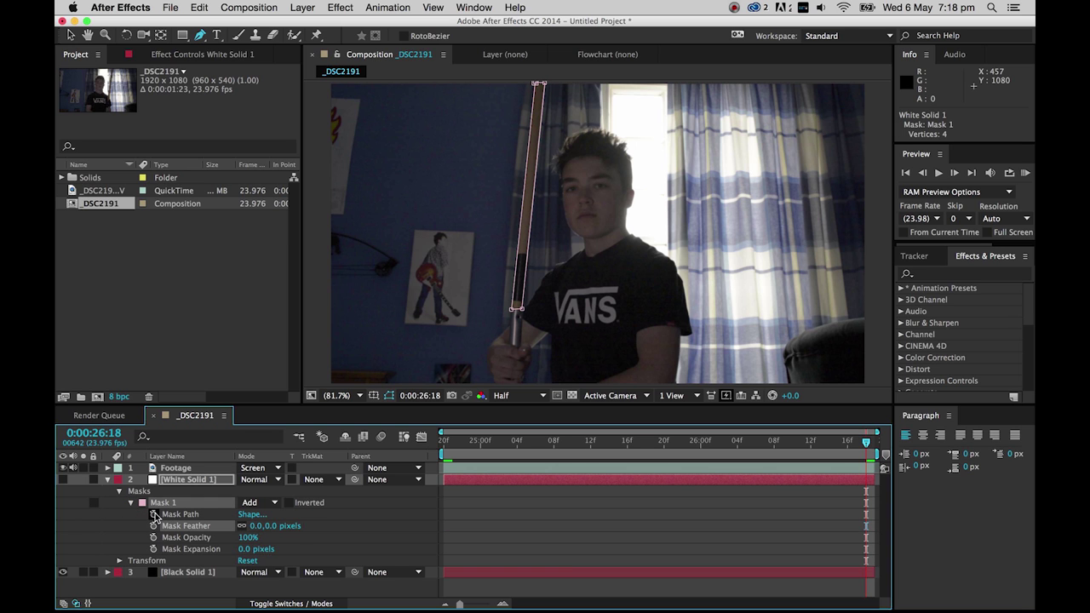
click(155, 514)
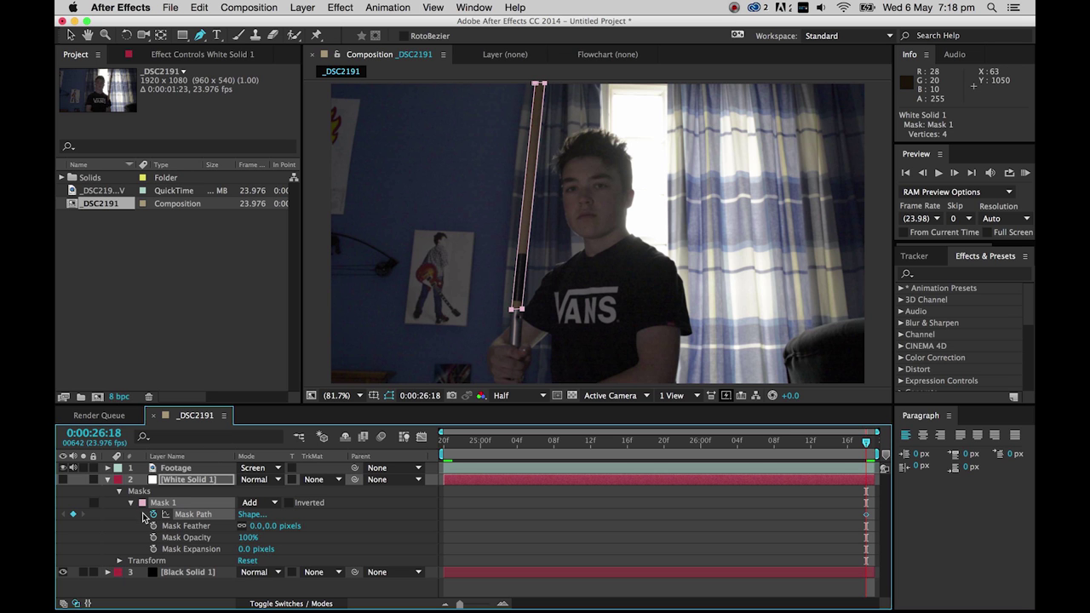
Step: Work backward two frames at a time to 0:00:26:02, reshaping Mask 1 around the staff to keyframe its path at each stop
scroll(582, 193, up, 2)
drag(583, 116, 582, 193)
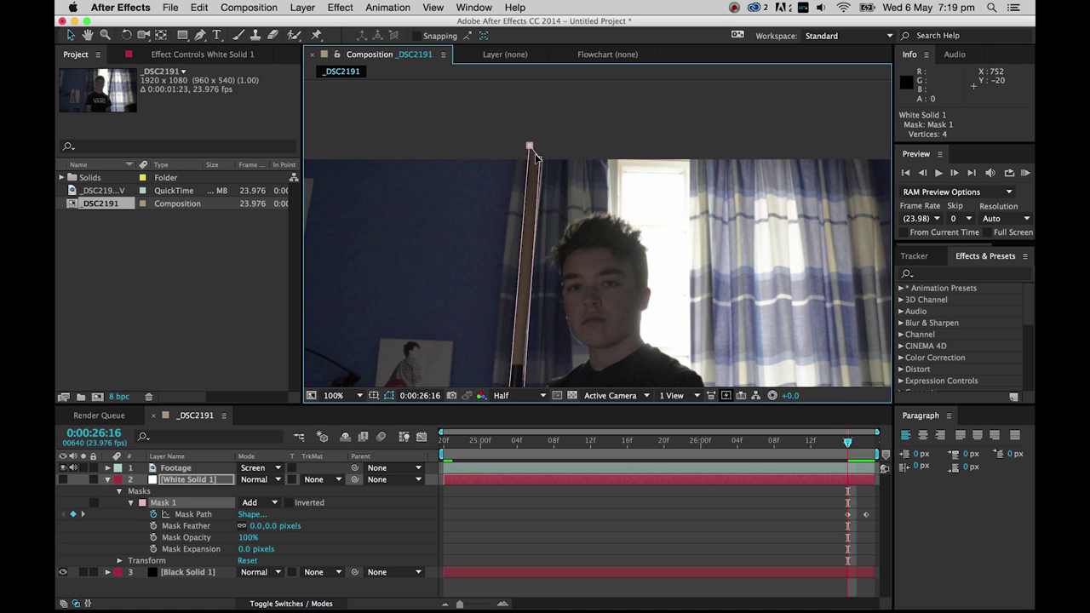
key(Page_Up)
key(Page_Up)
key(Page_Up)
key(Page_Up)
key(Page_Up)
key(Page_Up)
drag(628, 104, 637, 171)
key(Page_Up)
key(Page_Up)
key(Page_Up)
key(Page_Up)
key(Page_Up)
key(Page_Up)
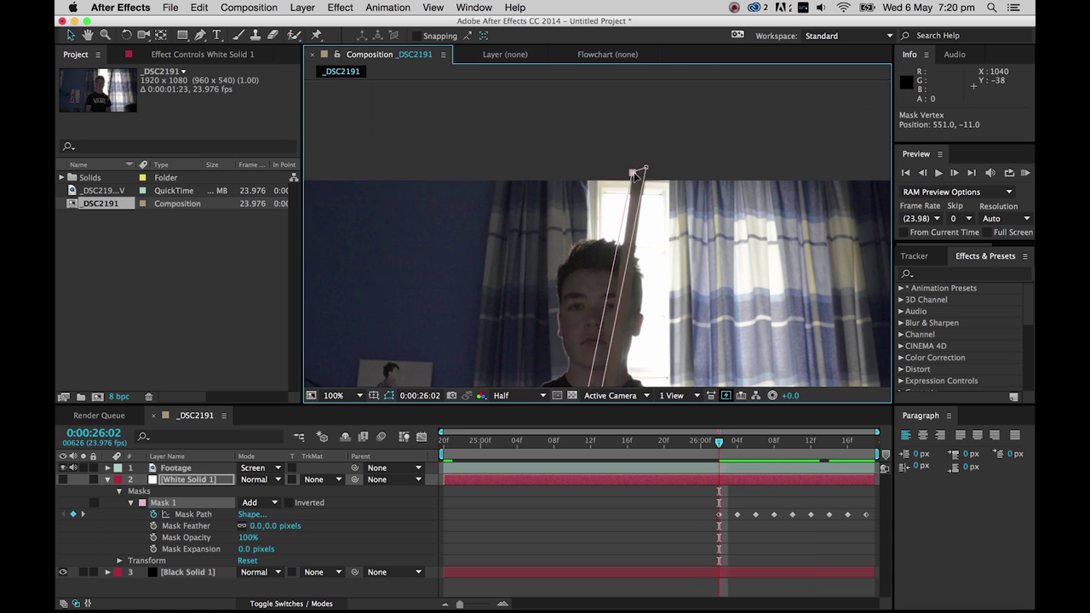
Step: Continue keyframing Mask 1 around the staff every two frames back from 0:00:26:00 to 0:00:25:18
key(Page_Up)
key(Page_Up)
scroll(596, 372, down, 3)
drag(594, 372, 596, 373)
scroll(596, 372, up, 3)
key(Page_Up)
key(Page_Up)
drag(606, 120, 603, 139)
key(Page_Up)
key(Page_Up)
scroll(603, 256, down, 3)
drag(609, 324, 614, 308)
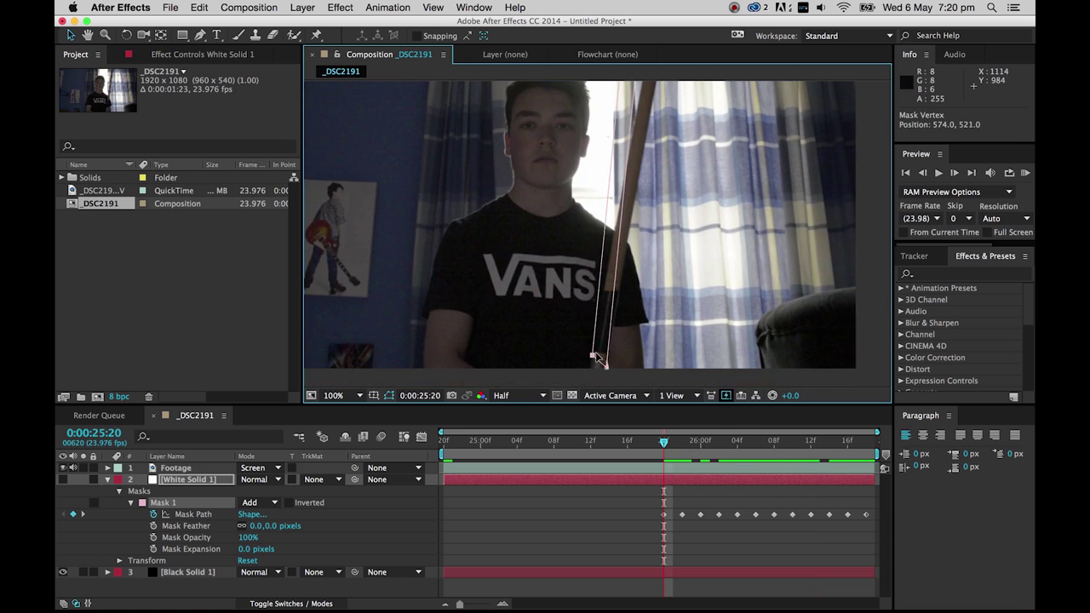
key(Page_Up)
key(Page_Up)
key(shift+slash)
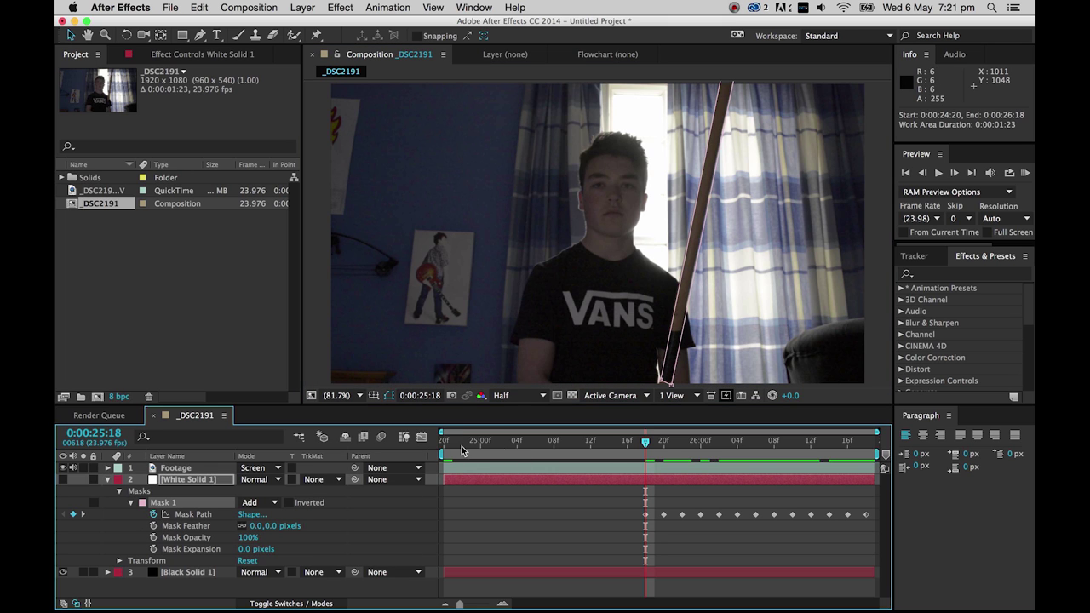
Step: Set the work area to start at 0:00:25:18 and trim the composition to it
drag(443, 457, 643, 461)
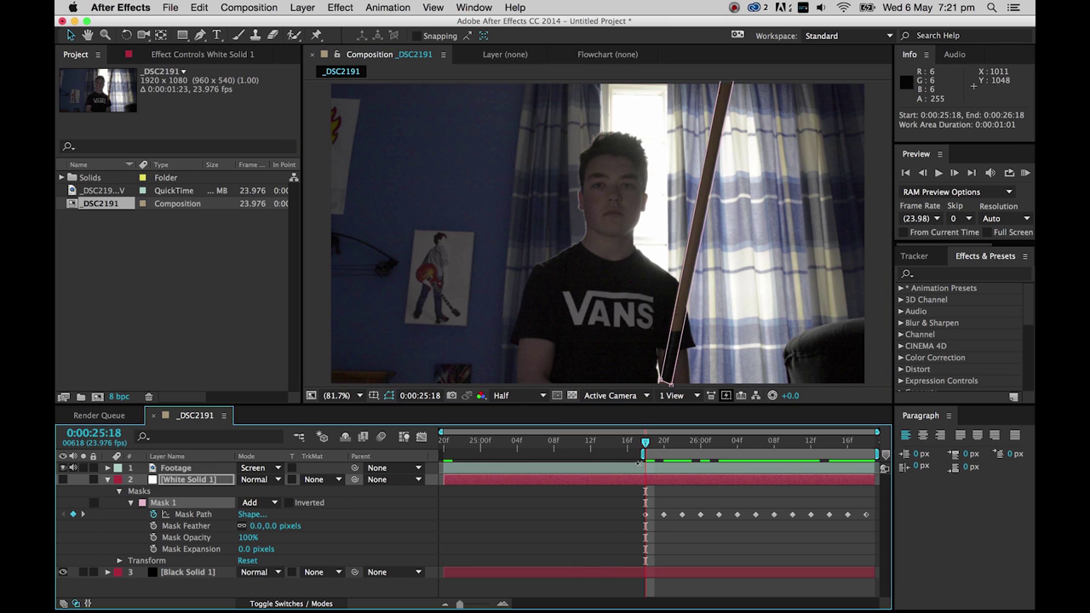
right_click(673, 455)
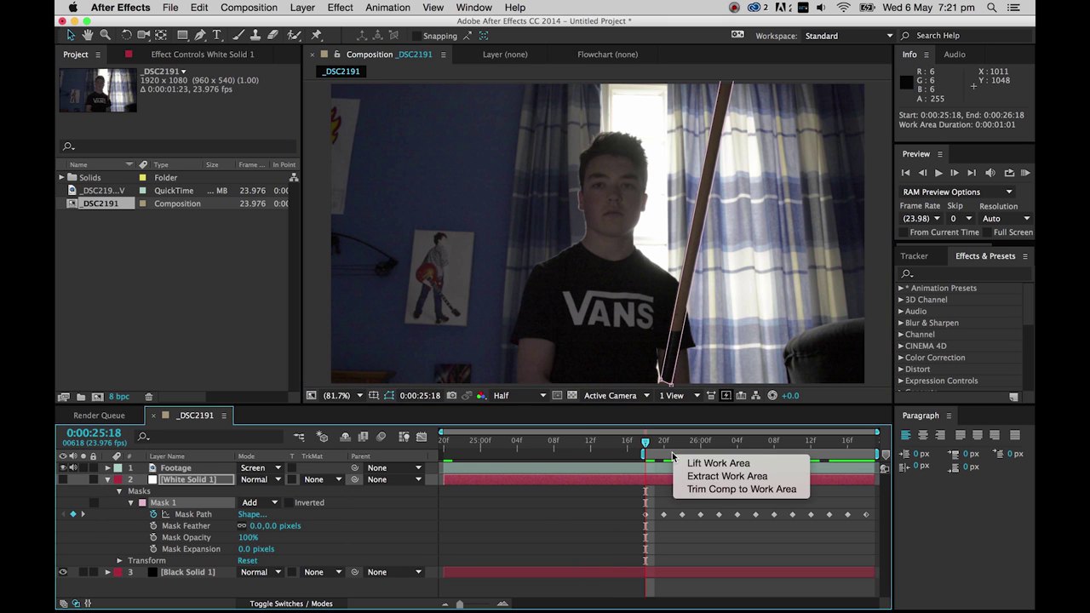
click(700, 490)
Step: Go to 0:00:26:01 and make the White Solid 1 layer visible
drag(457, 442, 563, 441)
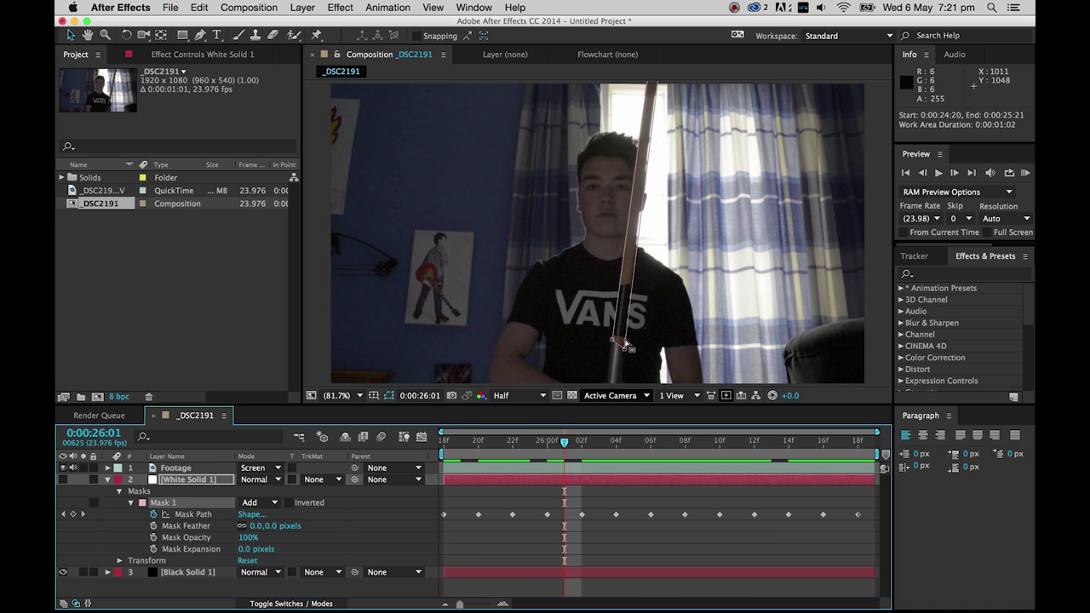
click(62, 480)
click(98, 489)
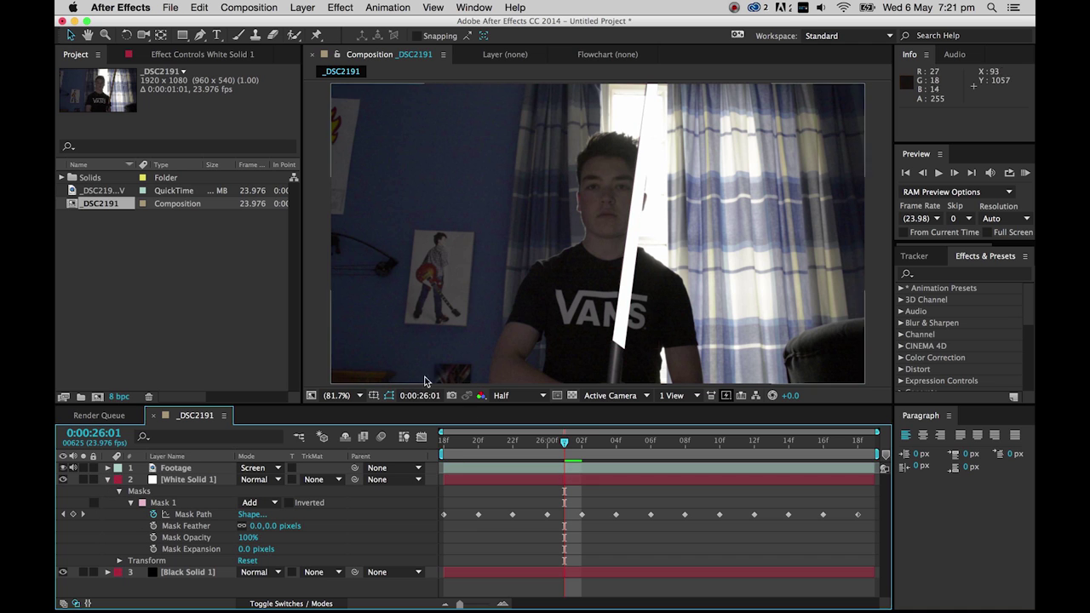
Step: Review the clip between 0:00:25:18 and 0:00:26:18 to check how the white blade mask follows the staff
drag(573, 449, 748, 455)
key(Page_Down)
key(Page_Down)
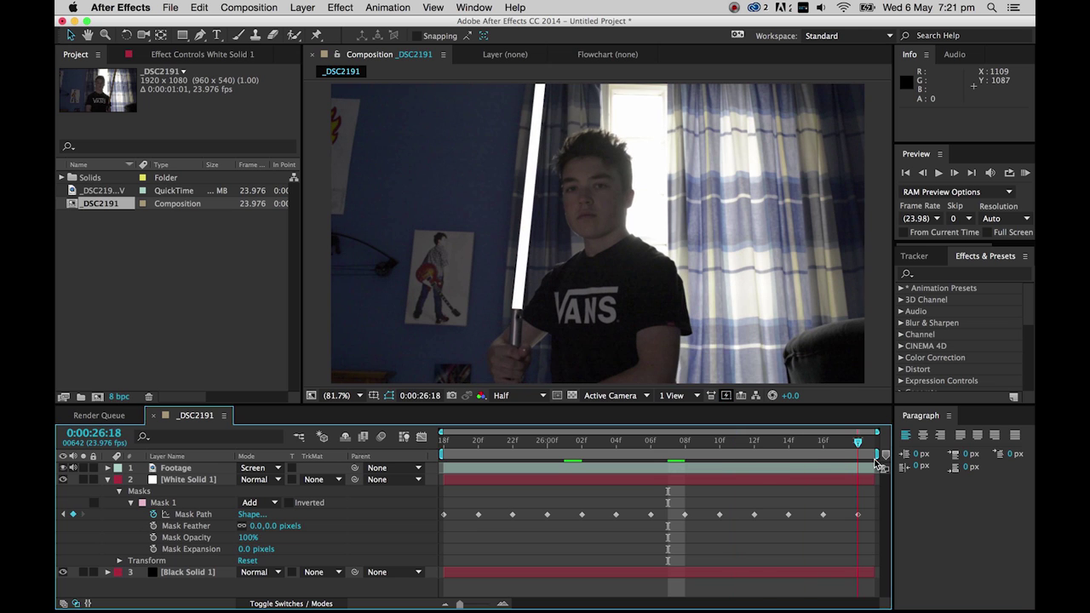
key(Page_Up)
key(Page_Up)
key(Page_Up)
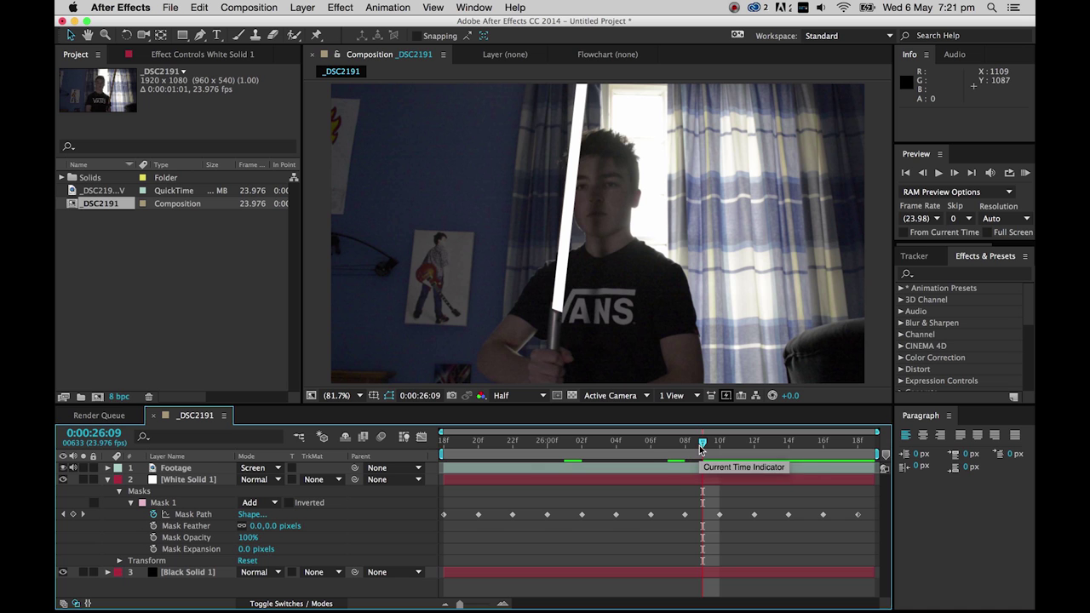
key(Page_Up)
key(Page_Up)
key(Page_Up)
key(Page_Up)
key(Page_Up)
key(Page_Up)
key(Page_Up)
key(Page_Up)
key(Page_Up)
key(Page_Up)
key(Page_Up)
key(Page_Up)
key(Page_Up)
key(Page_Up)
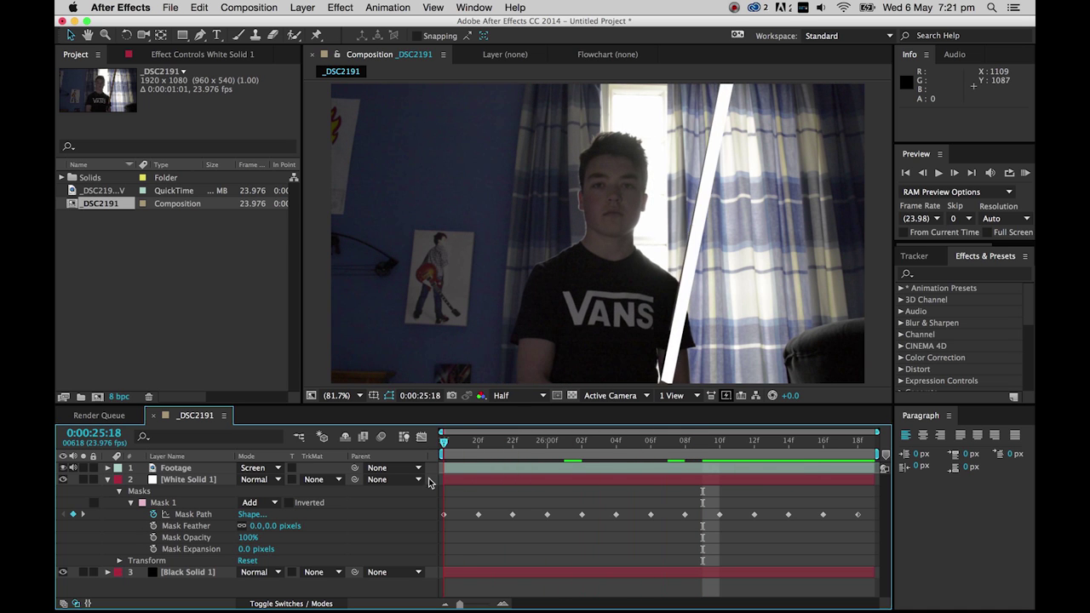
mouse_move(463, 489)
mouse_down()
mouse_move(550, 491)
mouse_move(452, 500)
mouse_up()
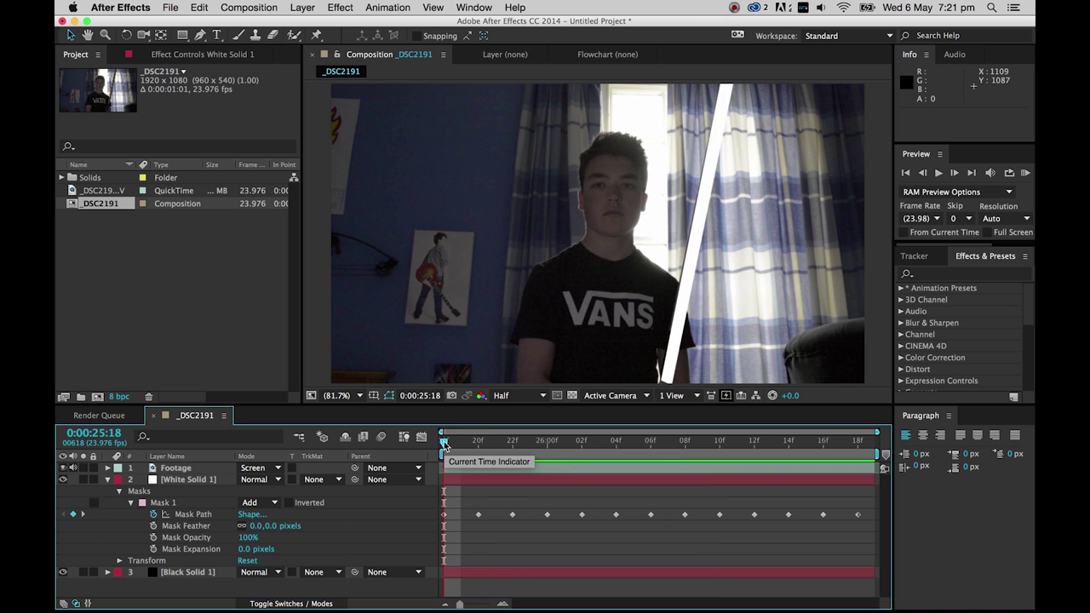
drag(443, 444, 670, 481)
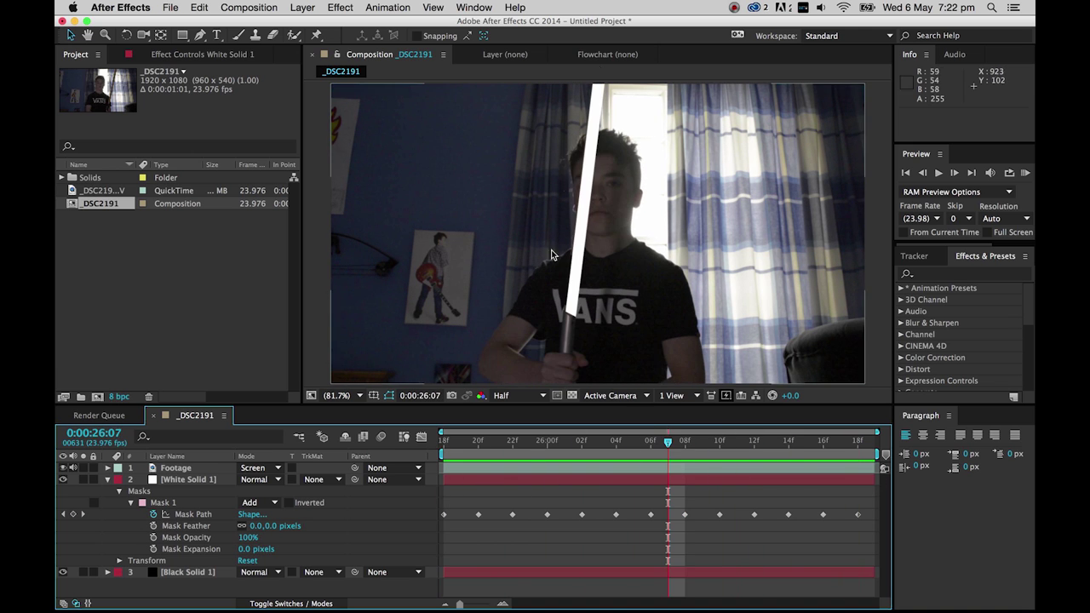
key(Home)
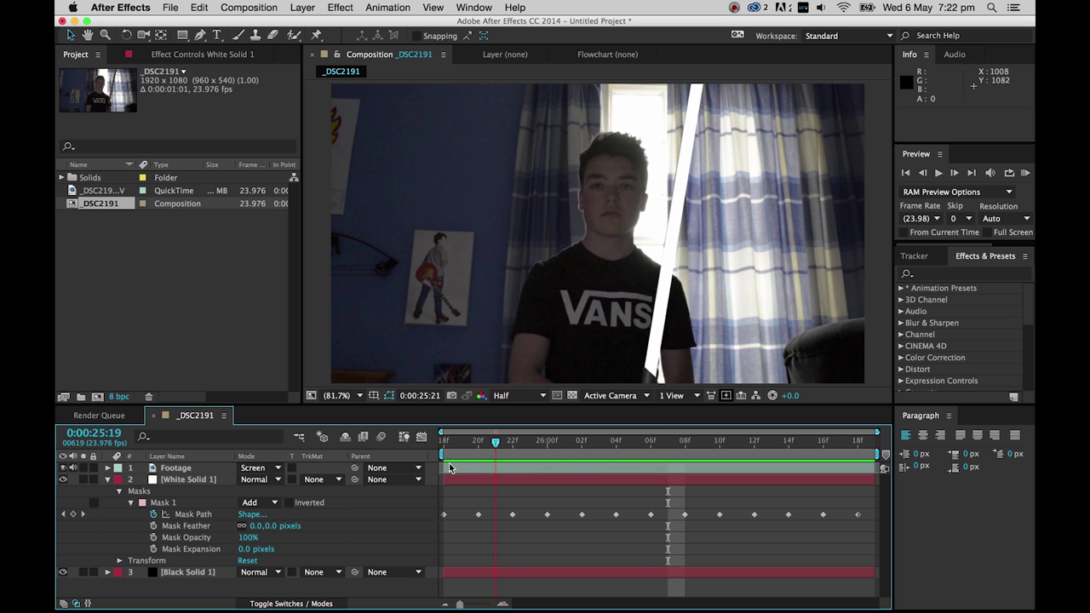
drag(441, 433, 889, 458)
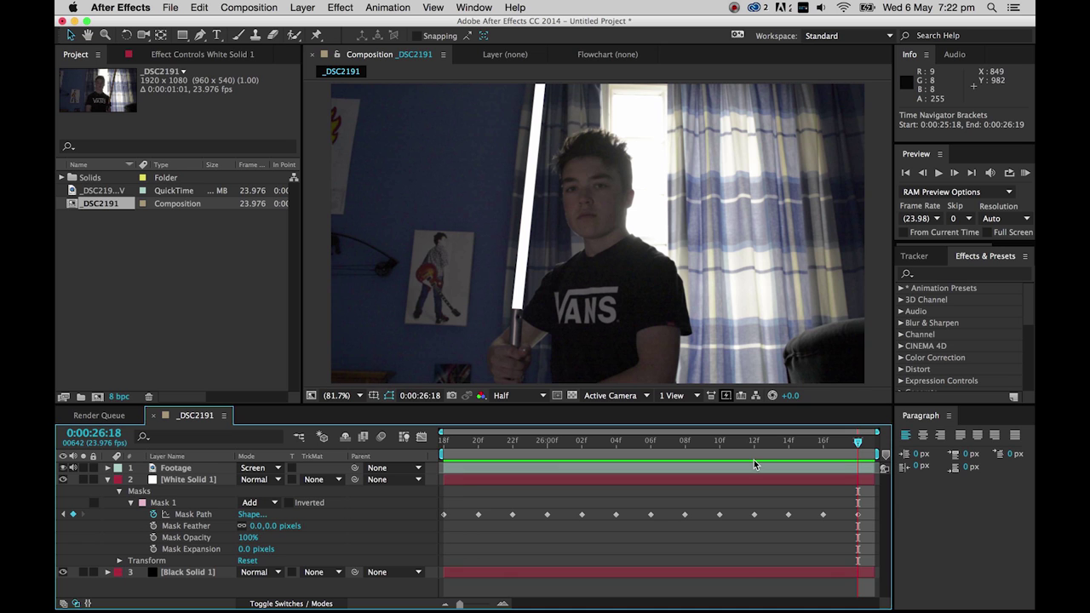
Step: Collapse the White Solid 1 properties and add an adjustment layer between the Footage and White Solid 1 layers
click(106, 481)
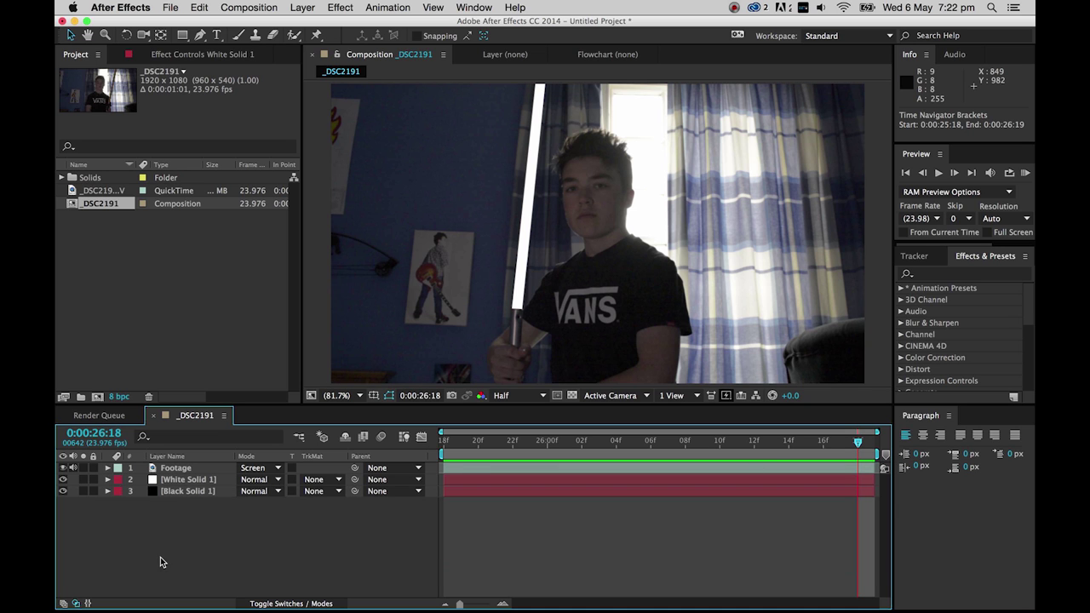
right_click(163, 567)
mouse_move(174, 474)
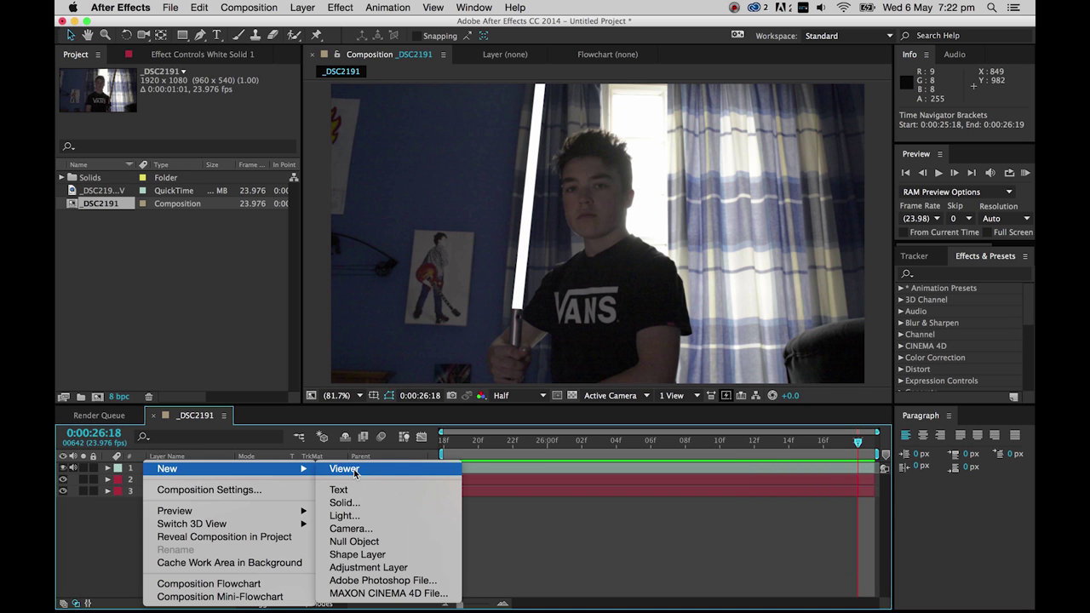
click(382, 568)
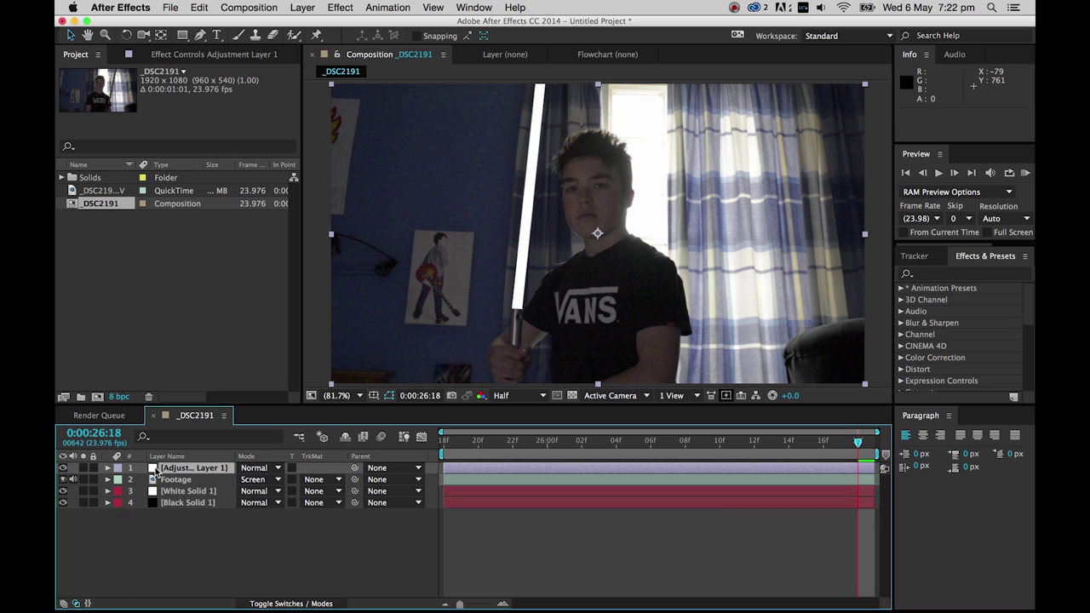
drag(194, 468, 191, 489)
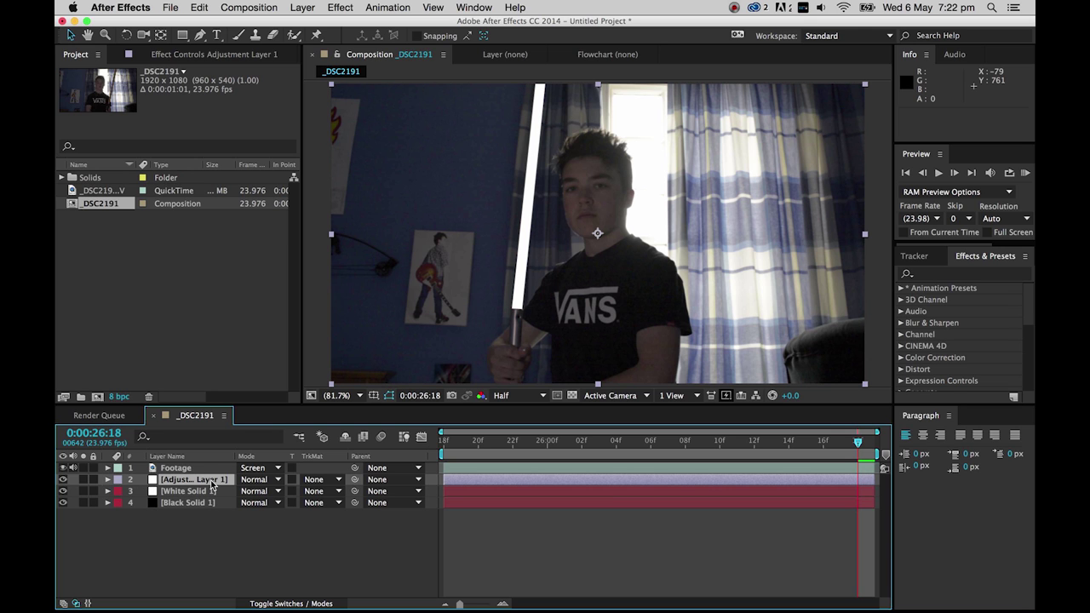
Step: Search the effects for "fast" and apply Fast Blur to the adjustment layer
click(949, 274)
click(952, 275)
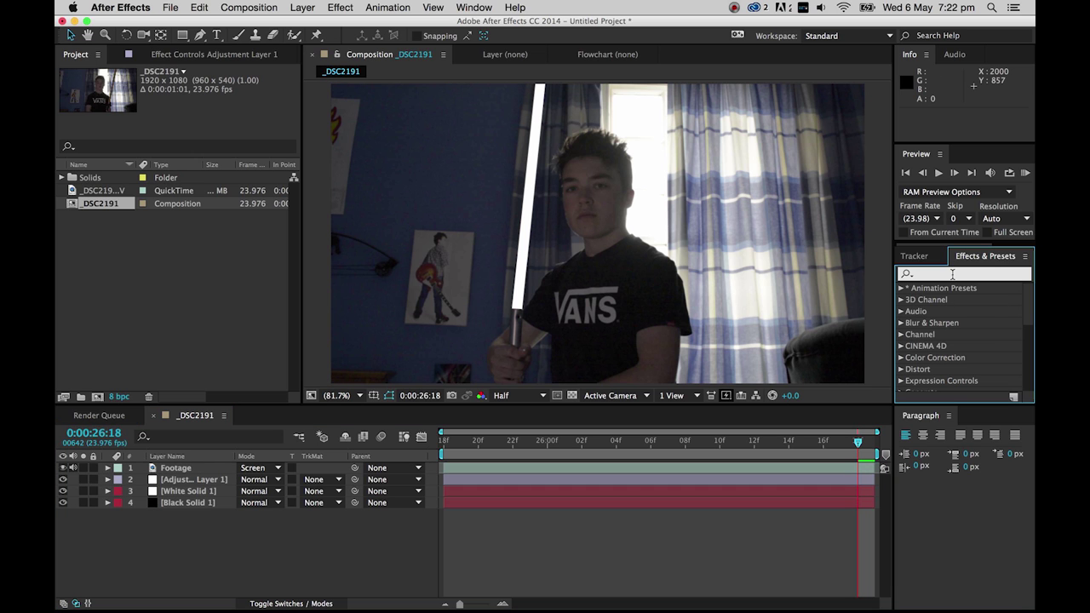
text(fast)
click(940, 384)
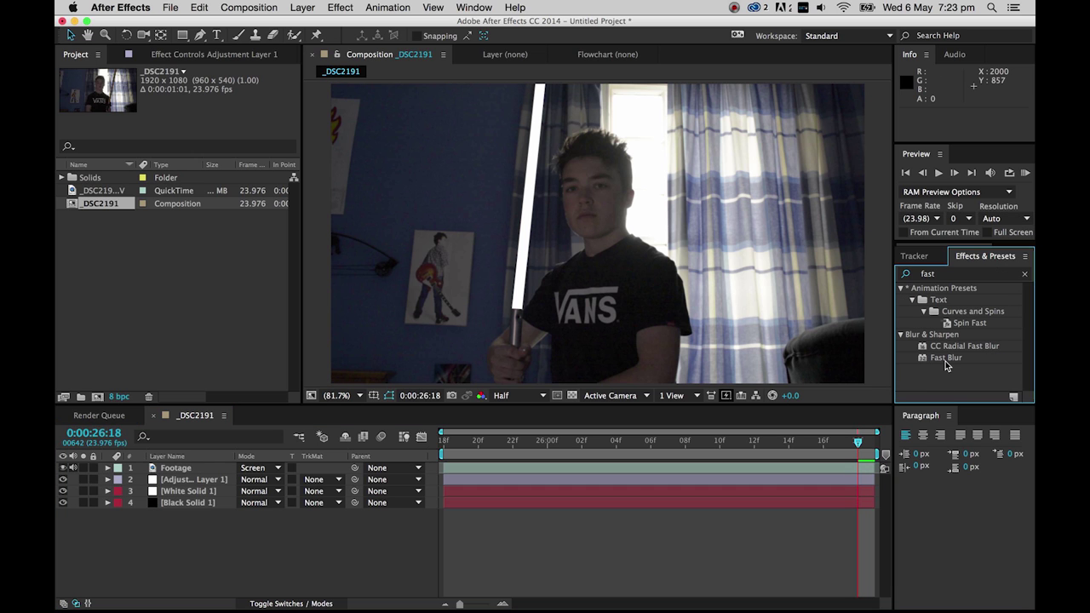
drag(949, 361, 194, 481)
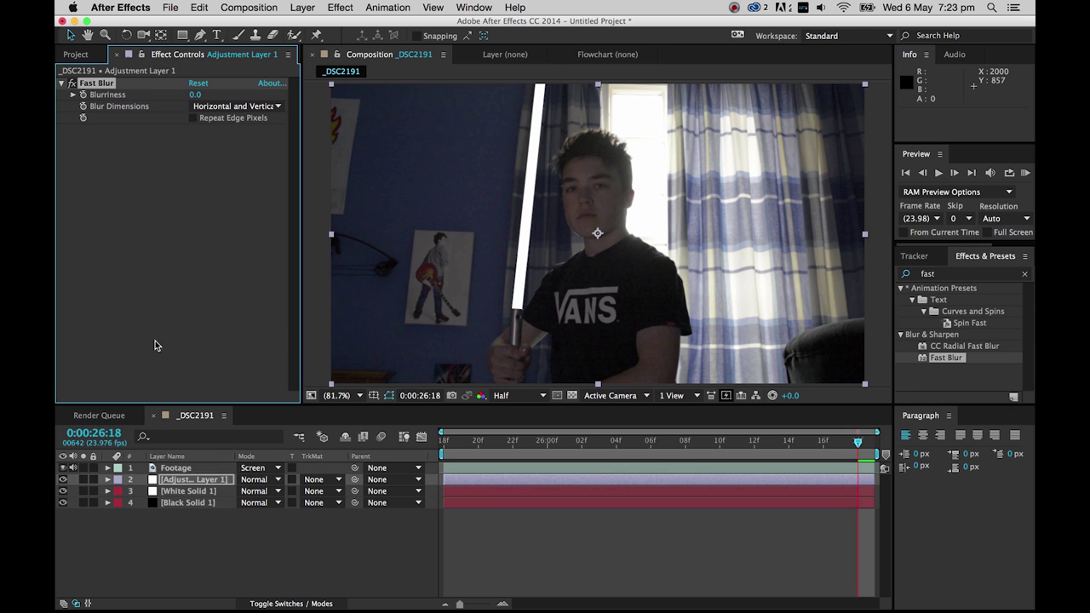
Step: Try a Fast Blur blurriness of 2 on the adjustment layer and examine the blade's edge
click(193, 97)
key(Return)
key(period)
key(period)
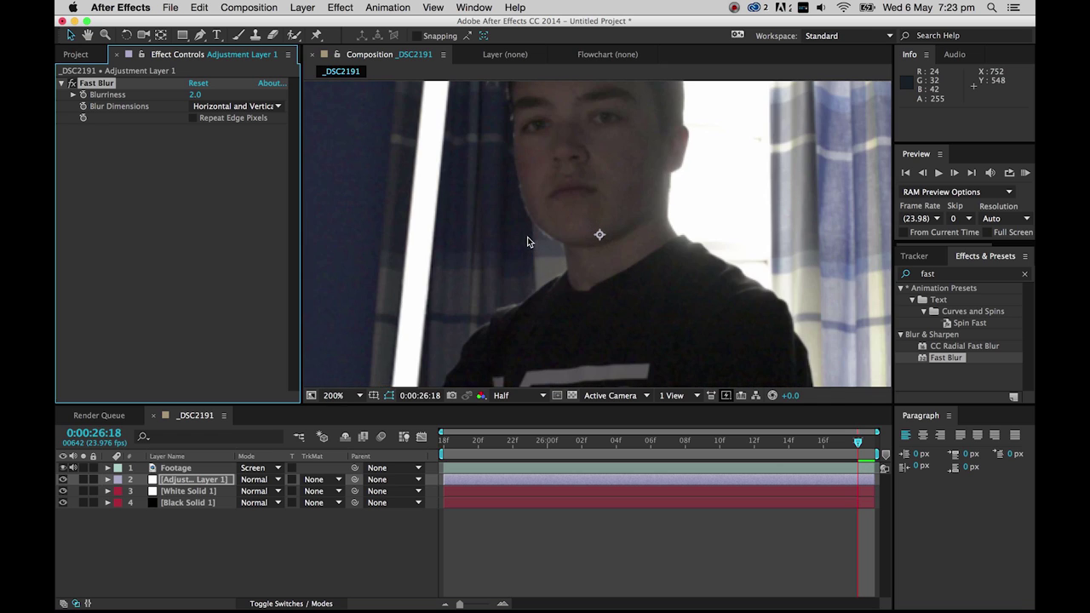
key(comma)
key(comma)
Step: Set the adjustment layer's Fast Blur blurriness to 5 and fit the composition in the viewer
click(196, 95)
text(5)
key(Return)
key(period)
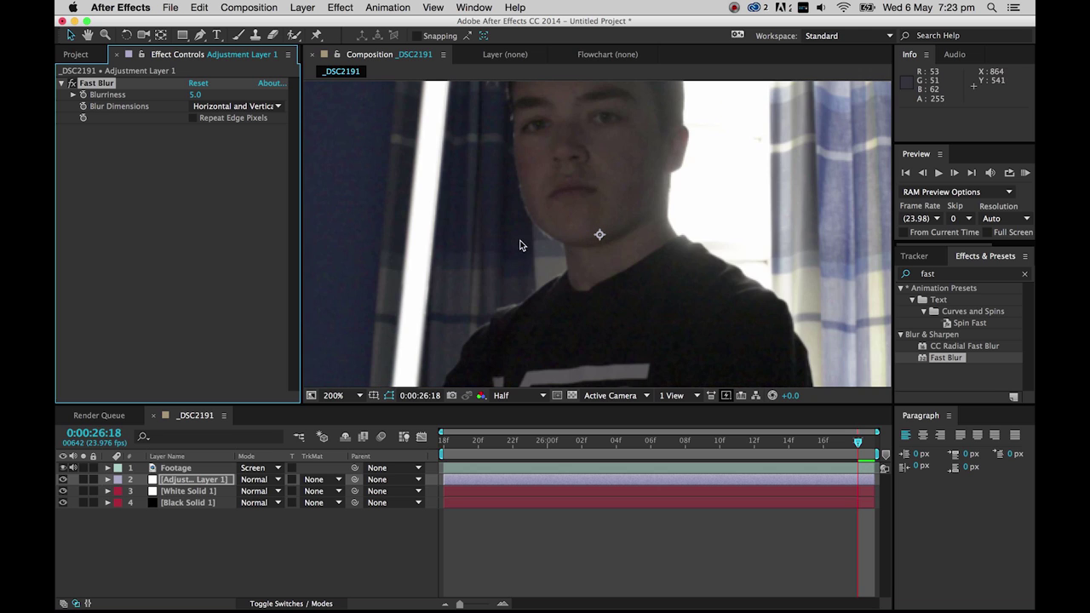
key(comma)
key(comma)
key(period)
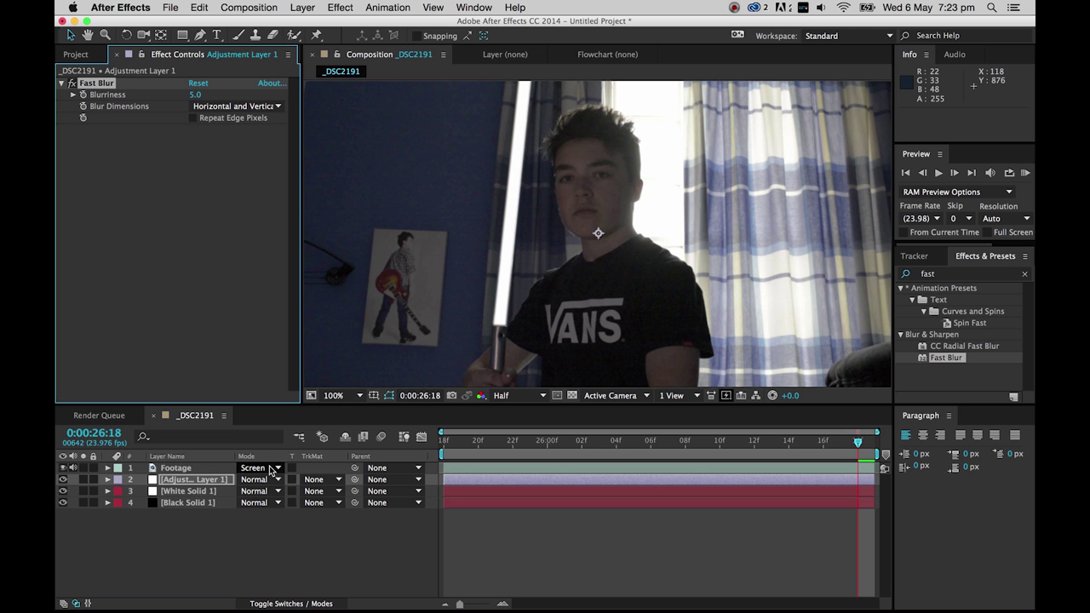
click(340, 396)
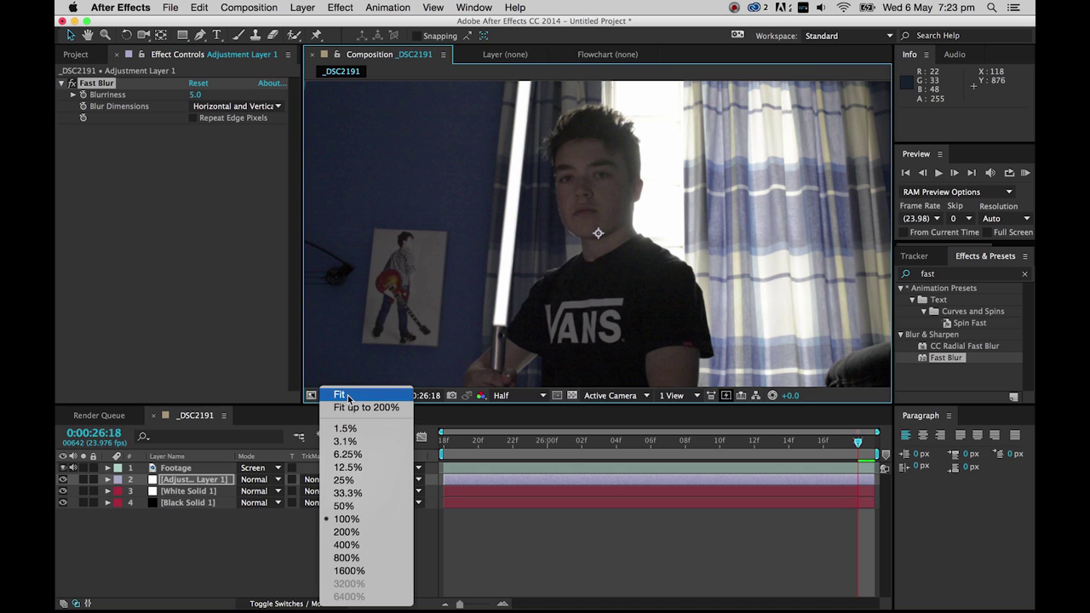
click(340, 388)
Step: Duplicate the blurred adjustment layer and set the copy's Fast Blur blurriness to 10
click(191, 483)
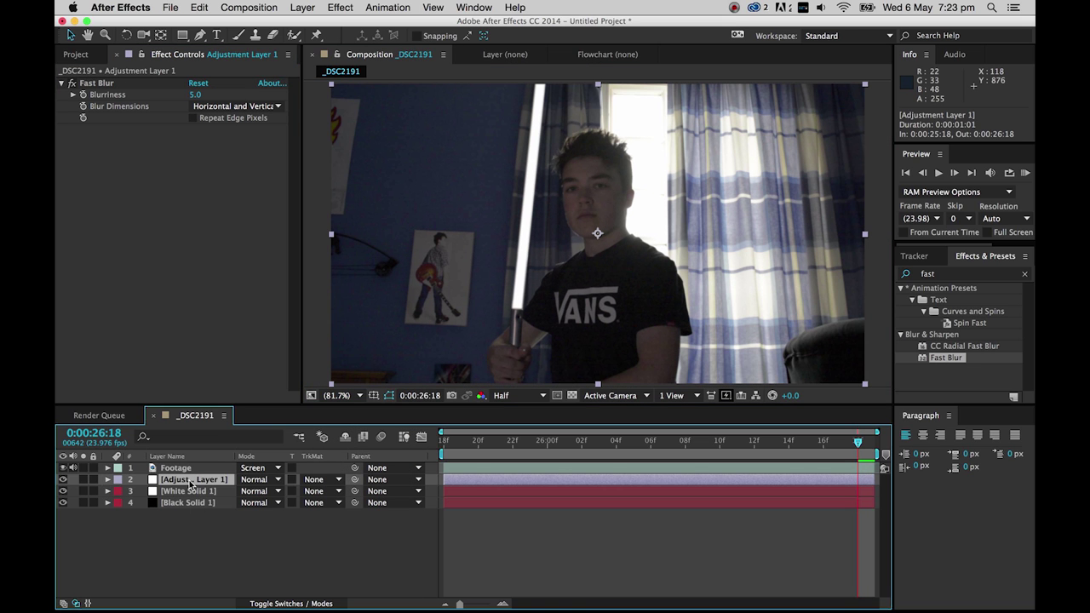
key(super+d)
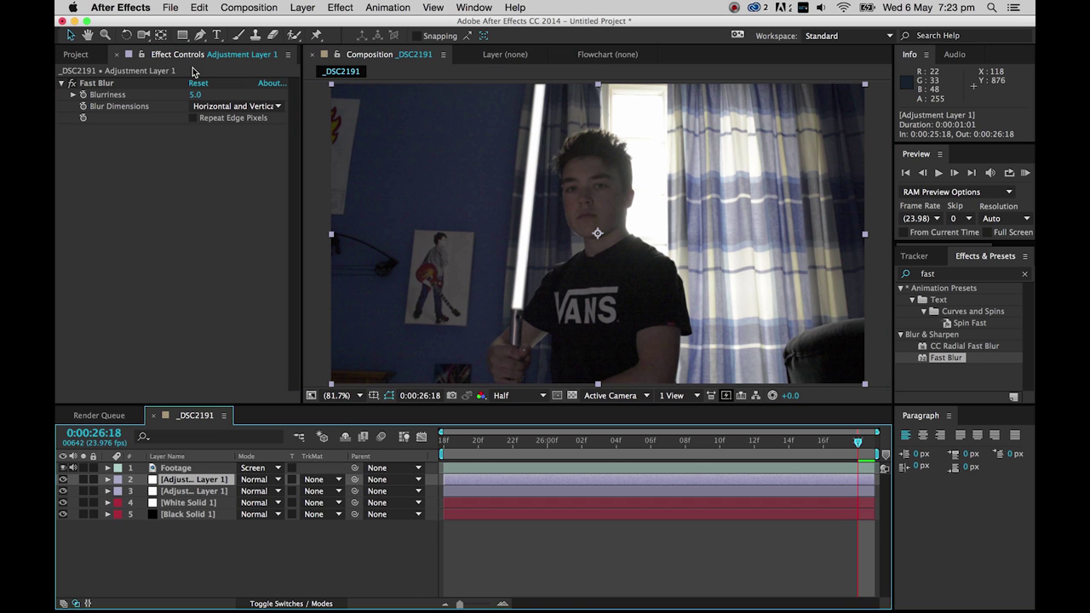
click(196, 97)
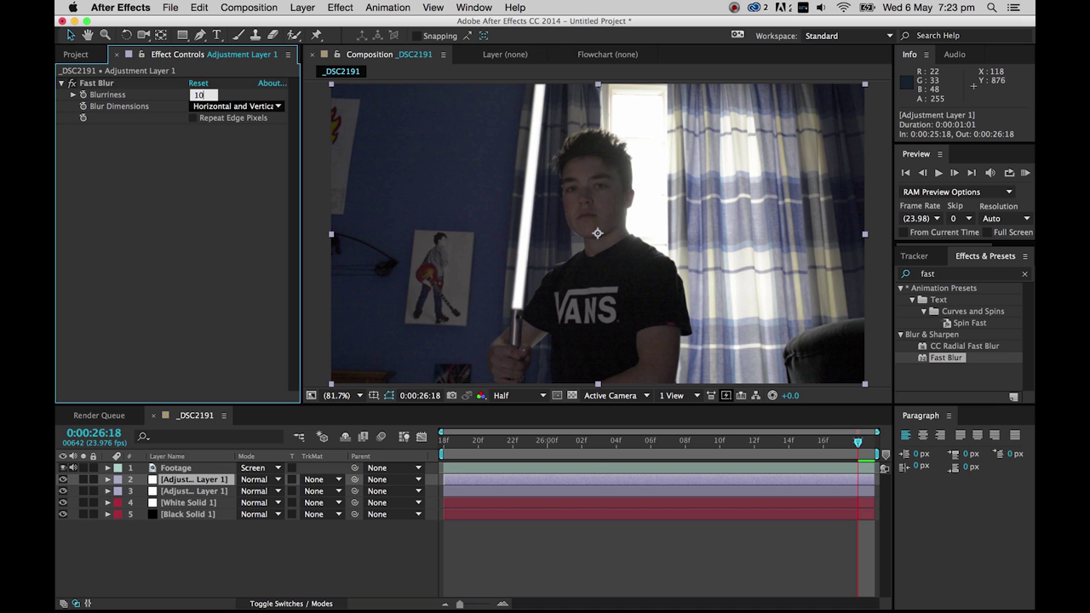
text(10)
key(Return)
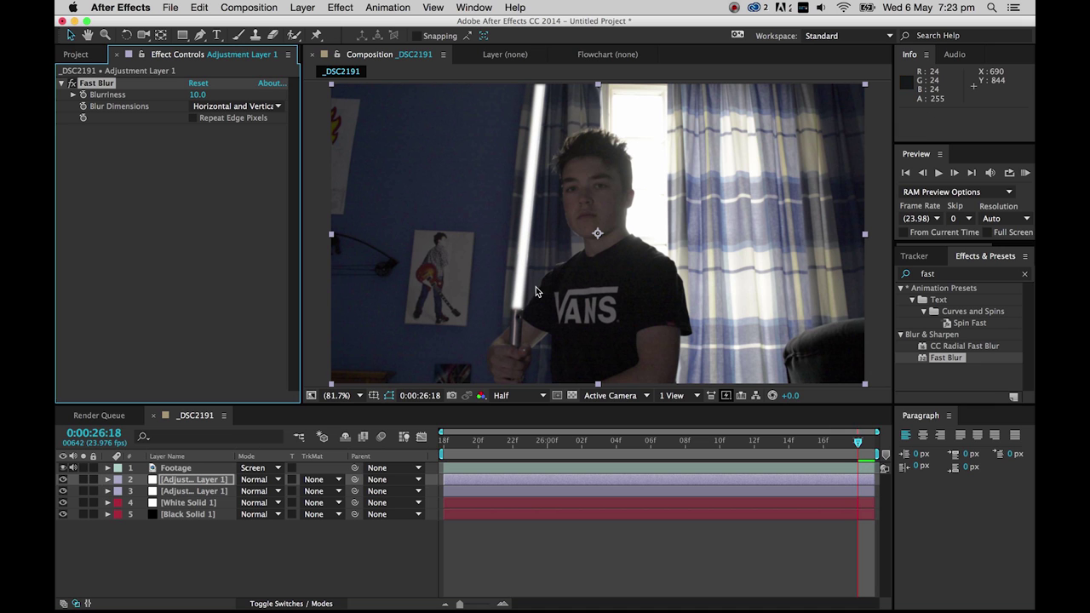
key(period)
key(period)
key(period)
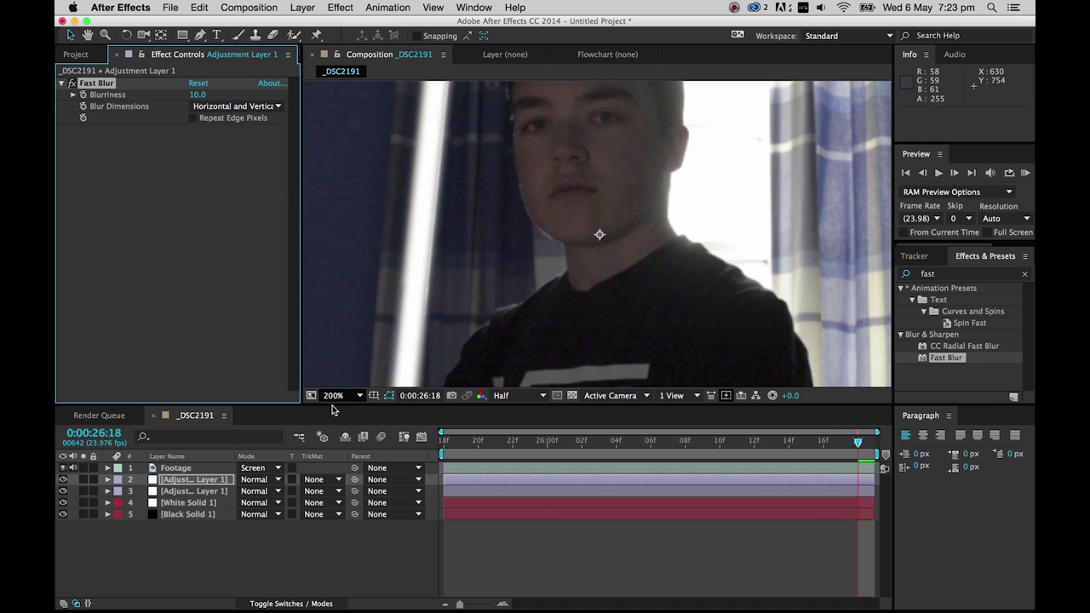
Step: Set the blending mode of the upper adjustment layer to Screen
click(199, 483)
click(253, 482)
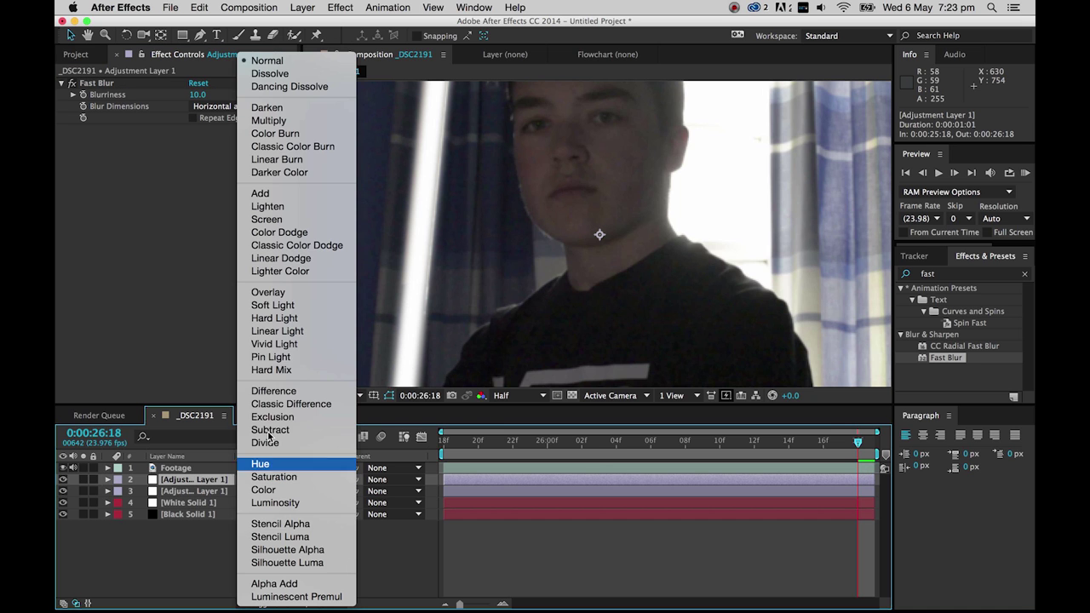
click(315, 220)
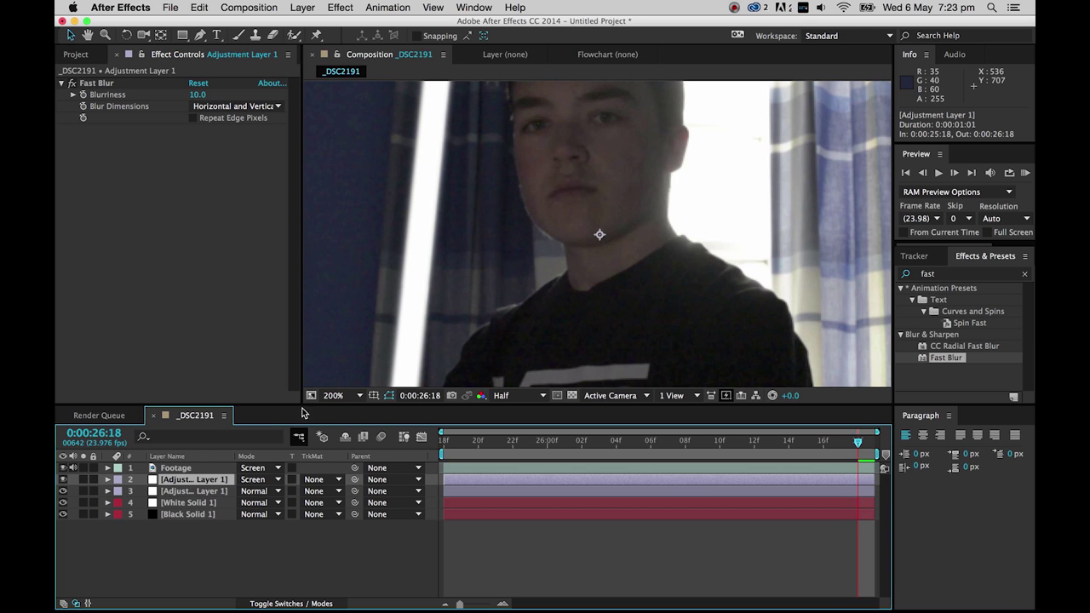
click(194, 491)
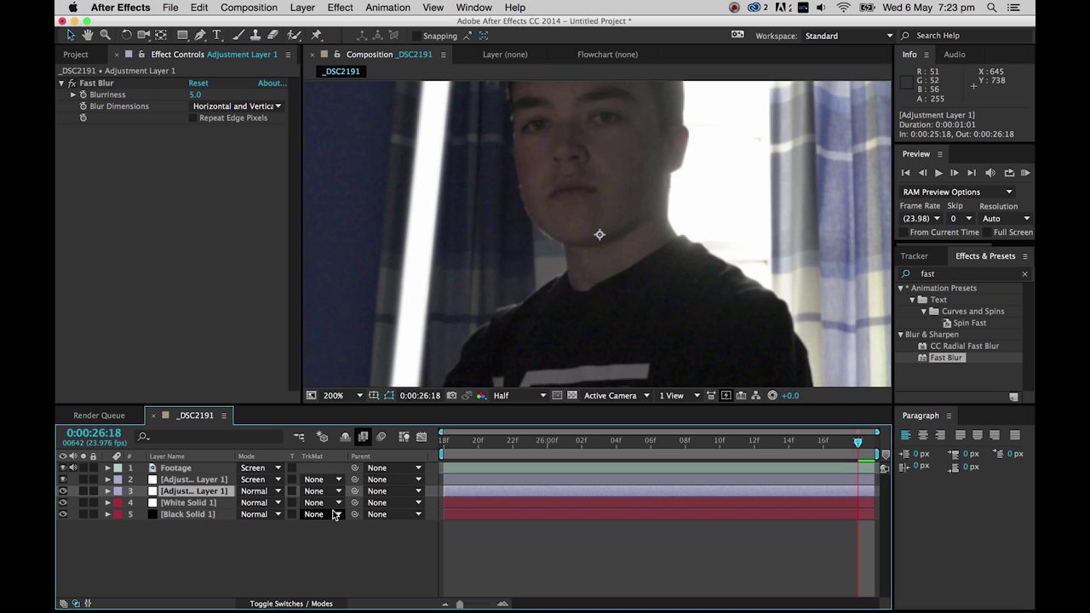
Step: Duplicate the Screen-mode adjustment layer and set the copy's Fast Blur blurriness to 20
click(205, 480)
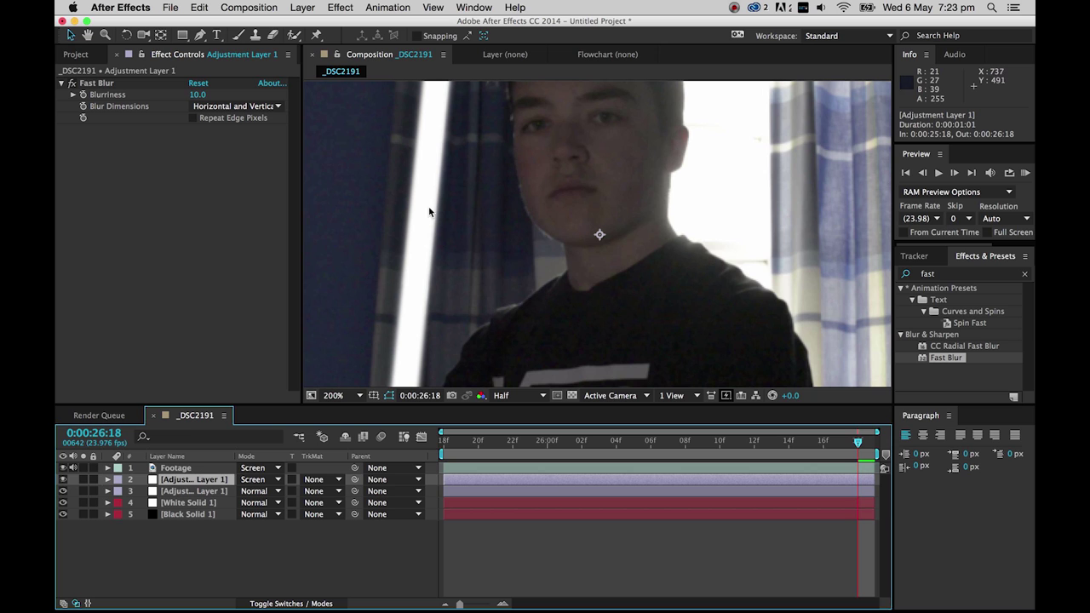
key(super+d)
click(198, 95)
text(2)
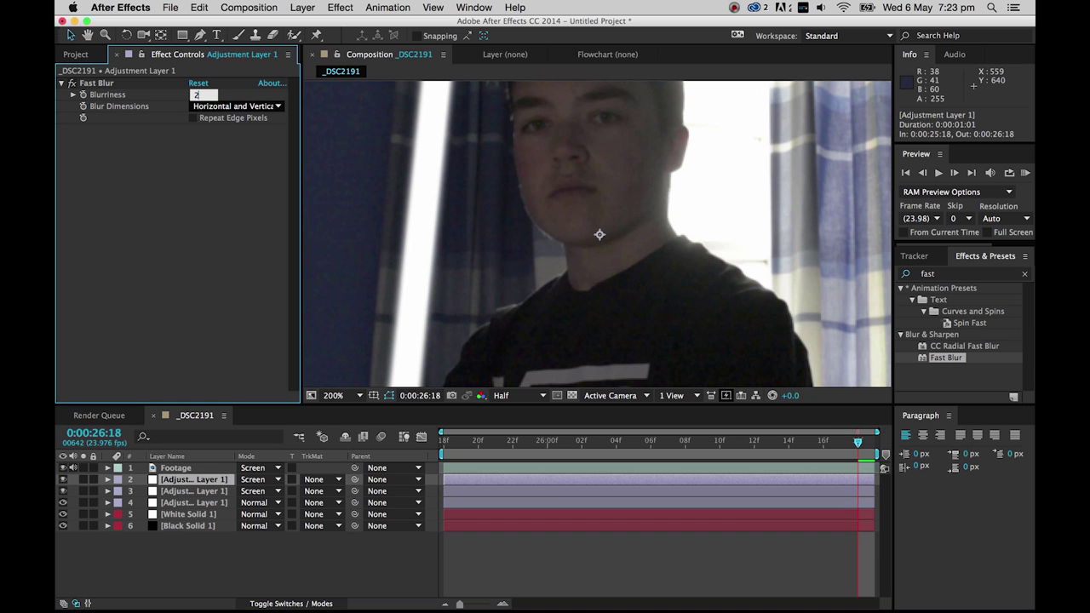
text(0)
key(Return)
Step: Duplicate the topmost adjustment layer again and set the new copy's Fast Blur blurriness to 40
click(207, 482)
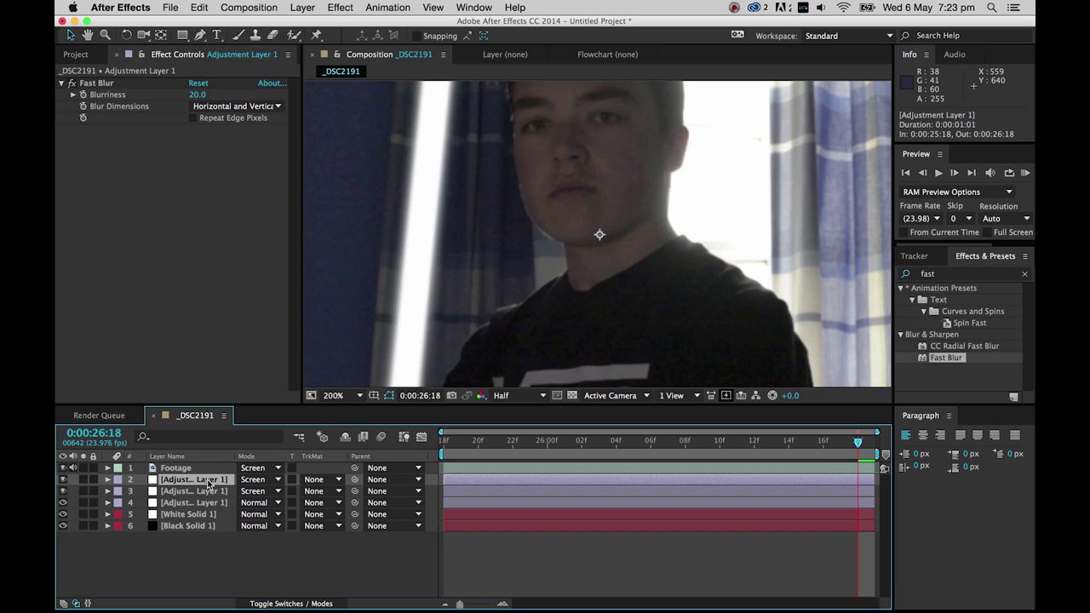
key(super+d)
click(197, 94)
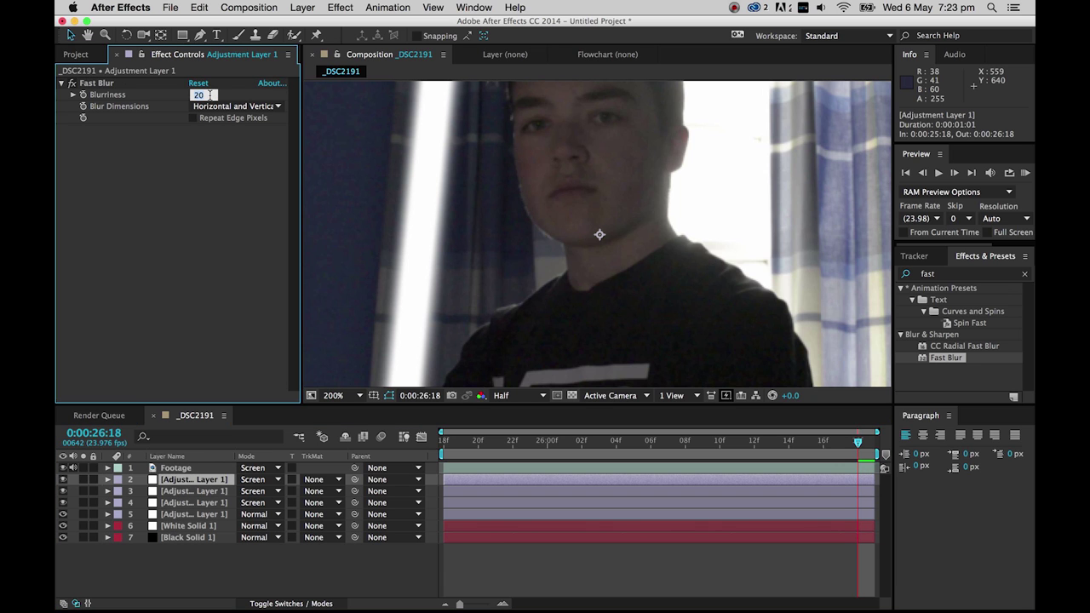
text(40)
key(Return)
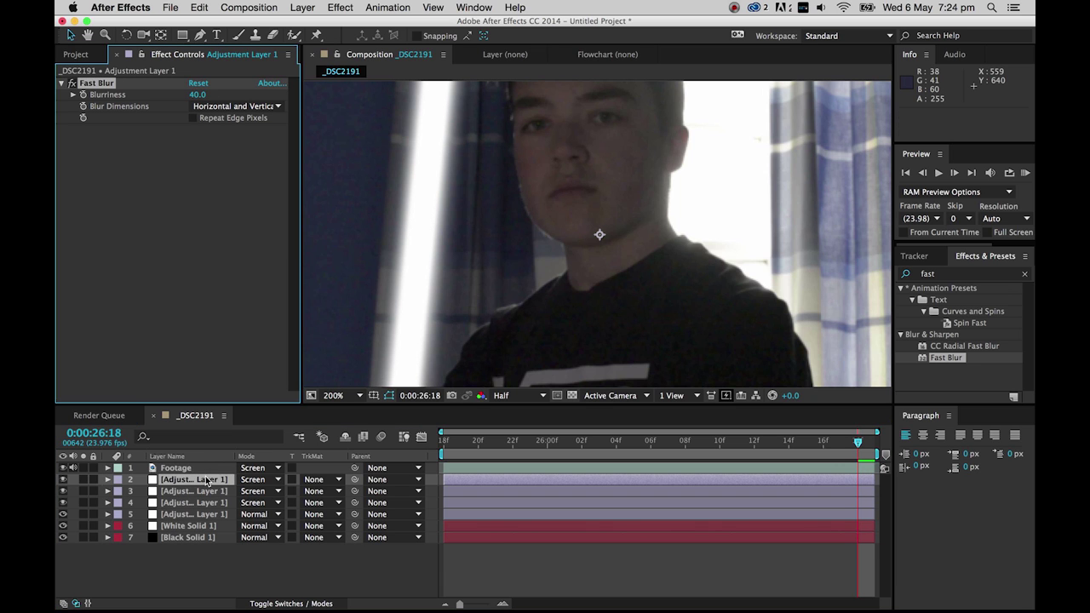
Step: Add one more duplicate of the topmost adjustment layer with a Fast Blur blurriness of 60 and fit the composition in the viewer
click(207, 482)
key(super+d)
click(201, 95)
text(60)
key(Return)
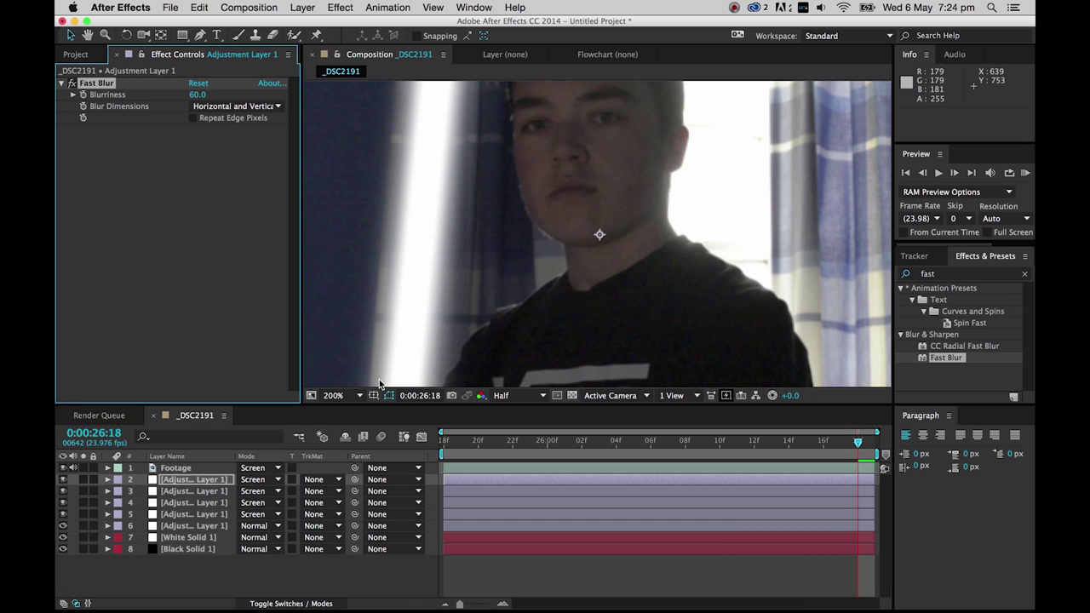
click(346, 390)
click(344, 393)
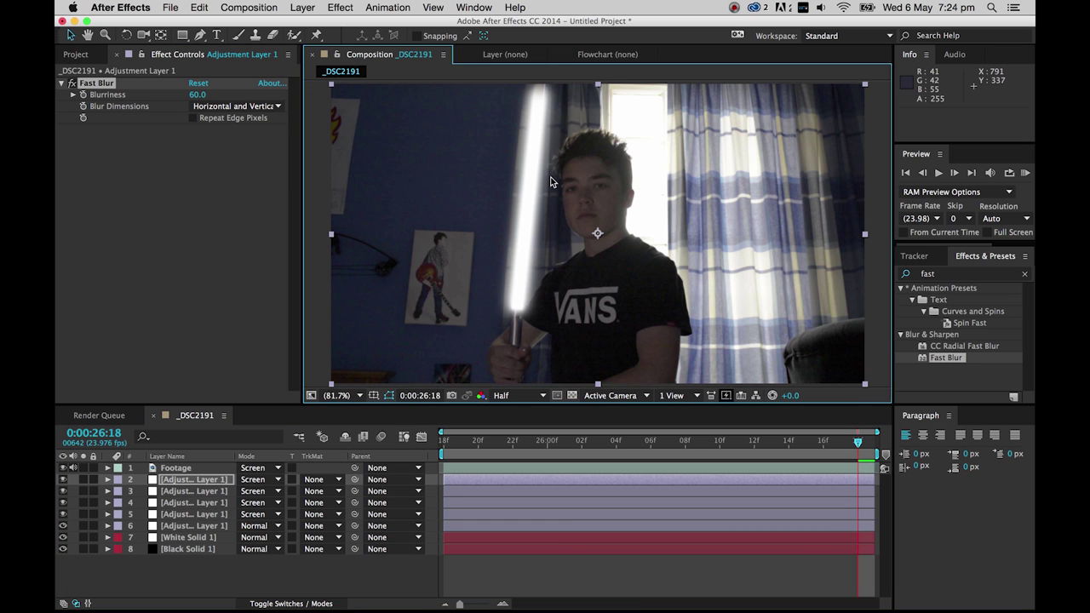
Step: Turn on Repeat Edge Pixels for the Fast Blur on the lowest Screen-mode adjustment layer
key(period)
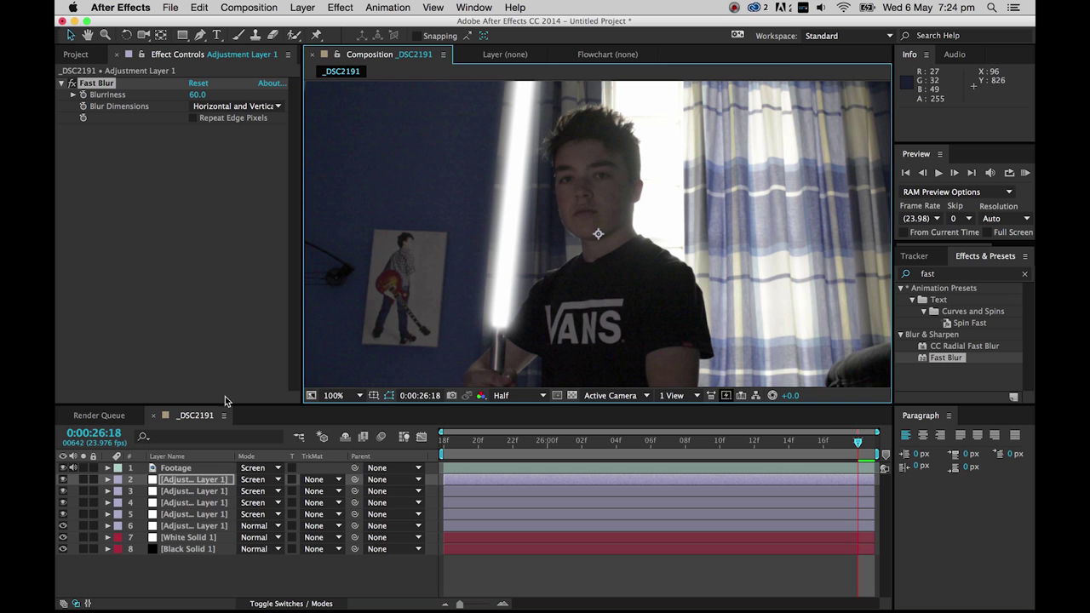
double_click(191, 514)
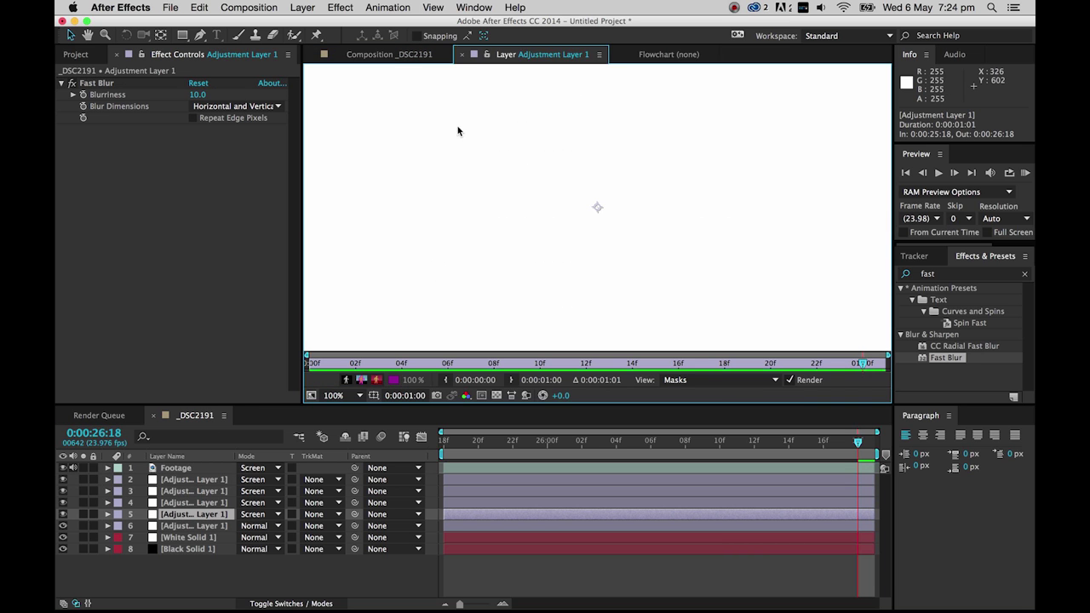
click(463, 56)
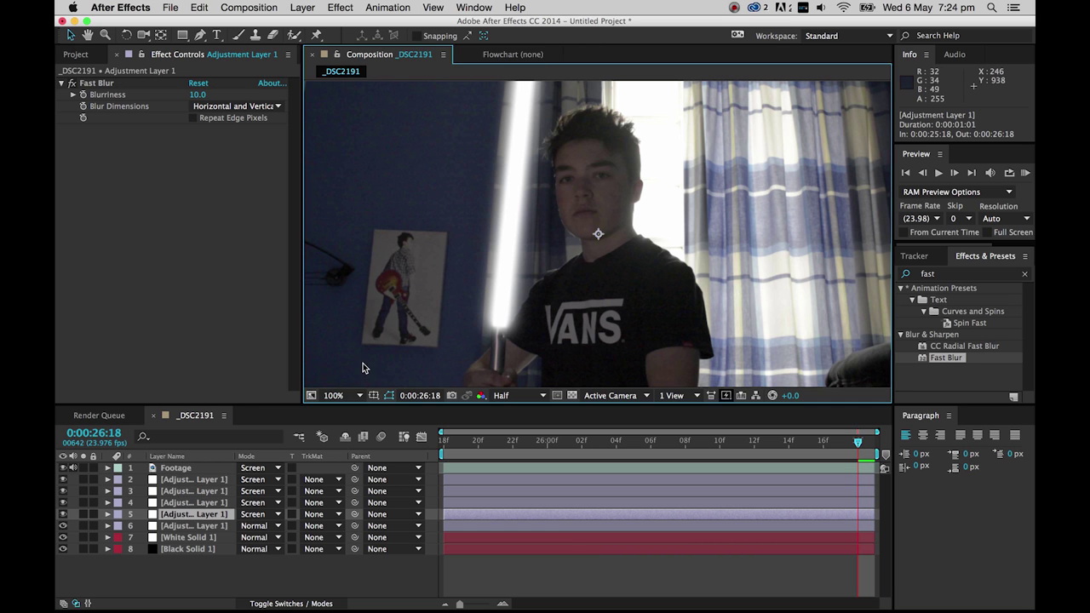
drag(455, 154, 511, 253)
key(v)
scroll(514, 173, down, 2)
scroll(421, 137, up, 2)
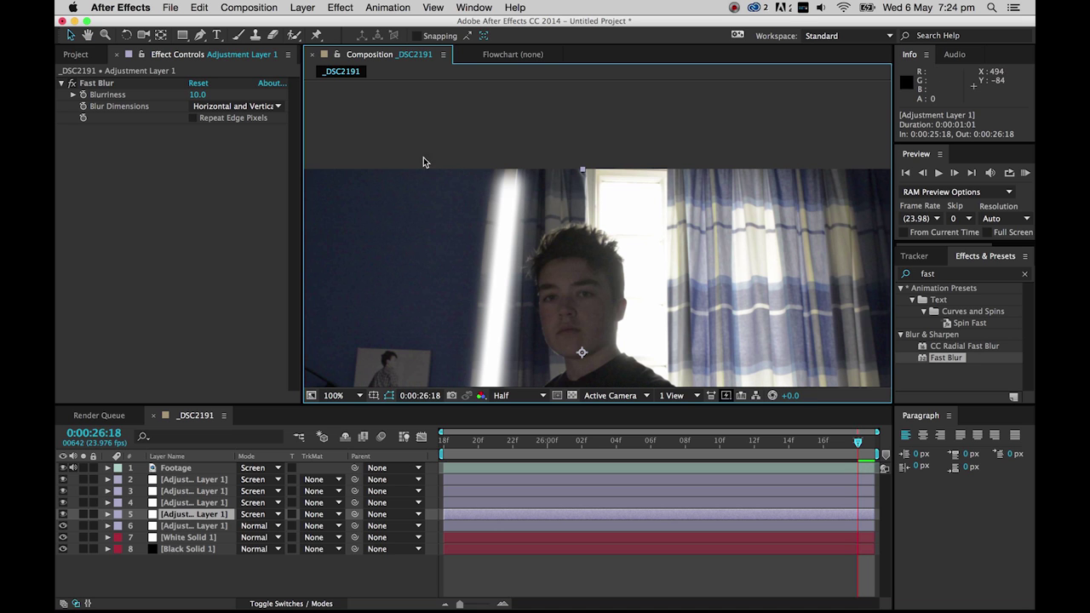
click(197, 526)
click(194, 123)
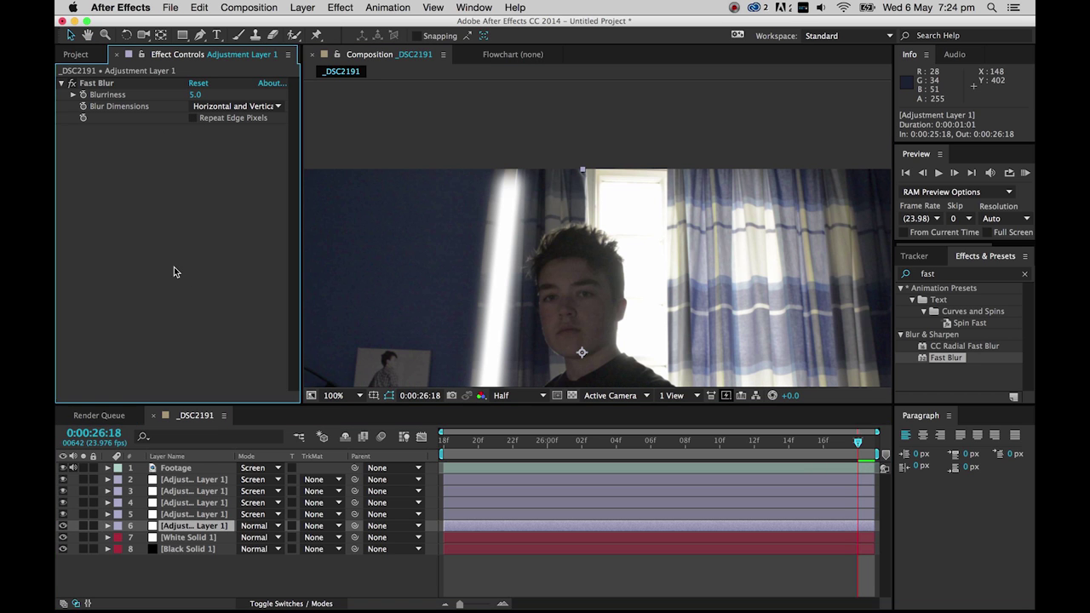
click(192, 514)
click(202, 130)
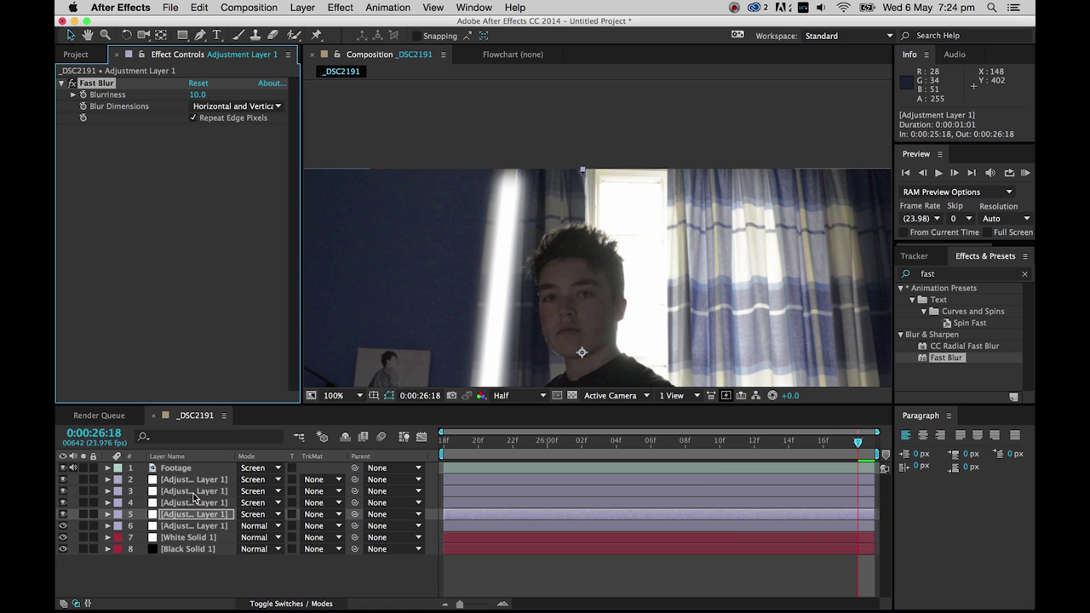
Step: Turn on Repeat Edge Pixels for the Fast Blur on the three upper adjustment layers, with blurriness 20, 40 and 60
click(196, 503)
click(196, 130)
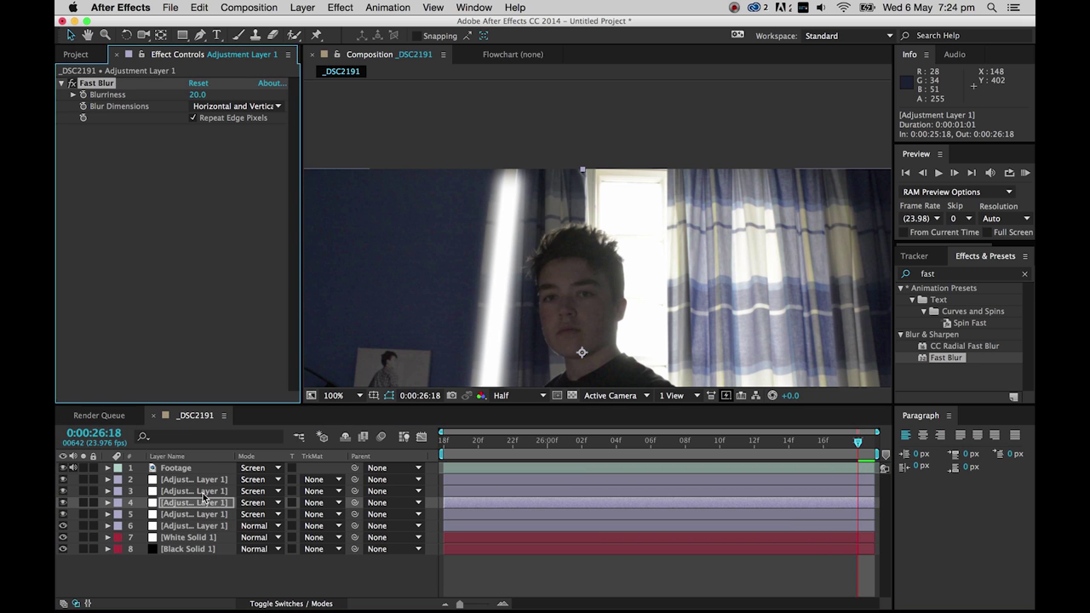
click(202, 492)
click(200, 120)
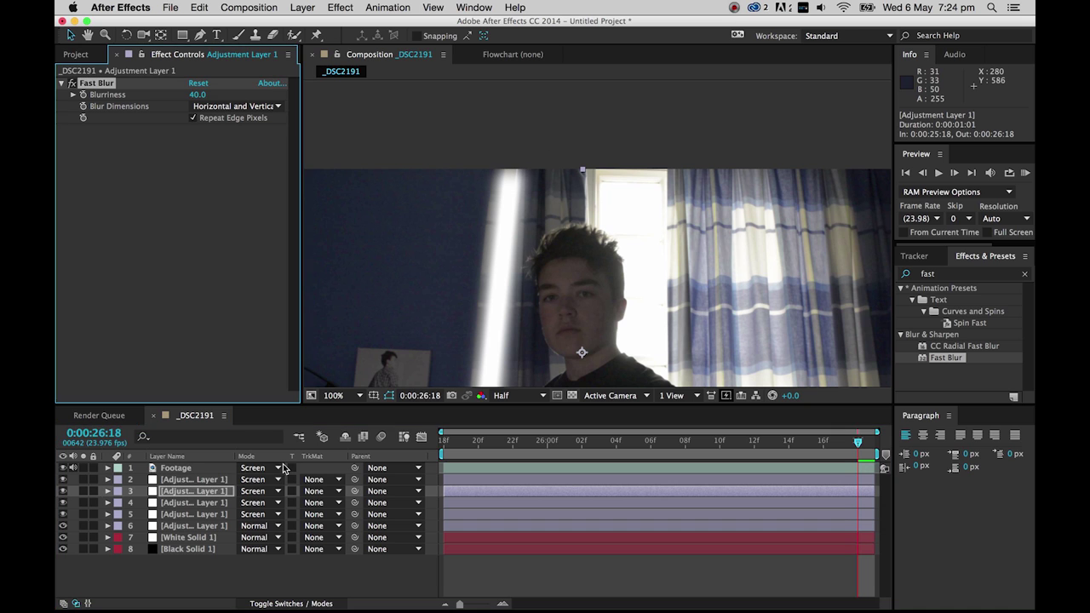
click(193, 479)
click(195, 118)
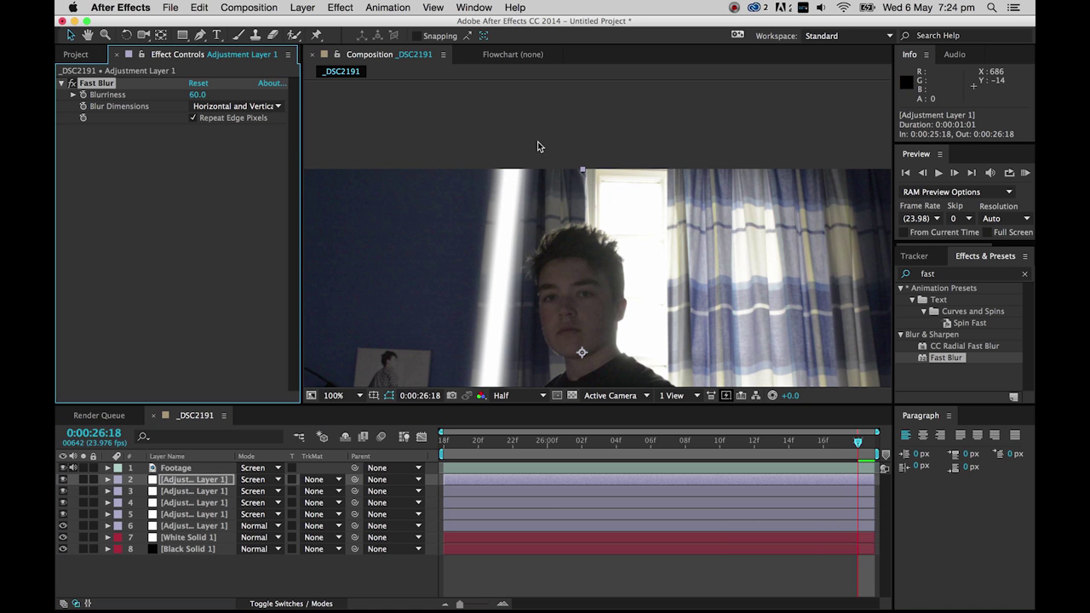
Step: Set the opacity of the topmost adjustment layer to 50%
drag(503, 224, 503, 193)
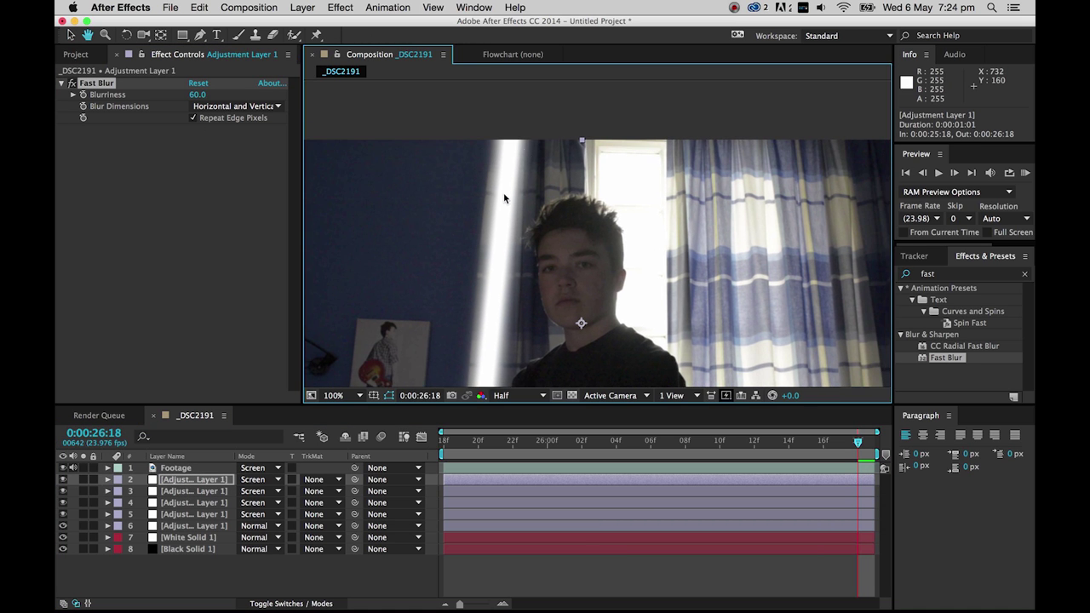
click(167, 300)
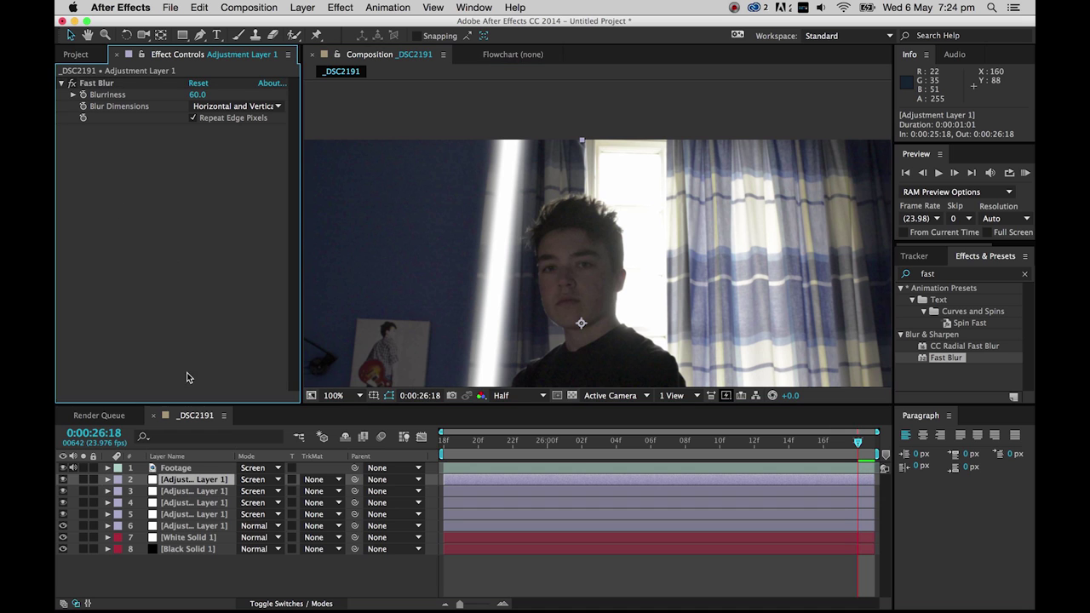
drag(448, 266, 441, 224)
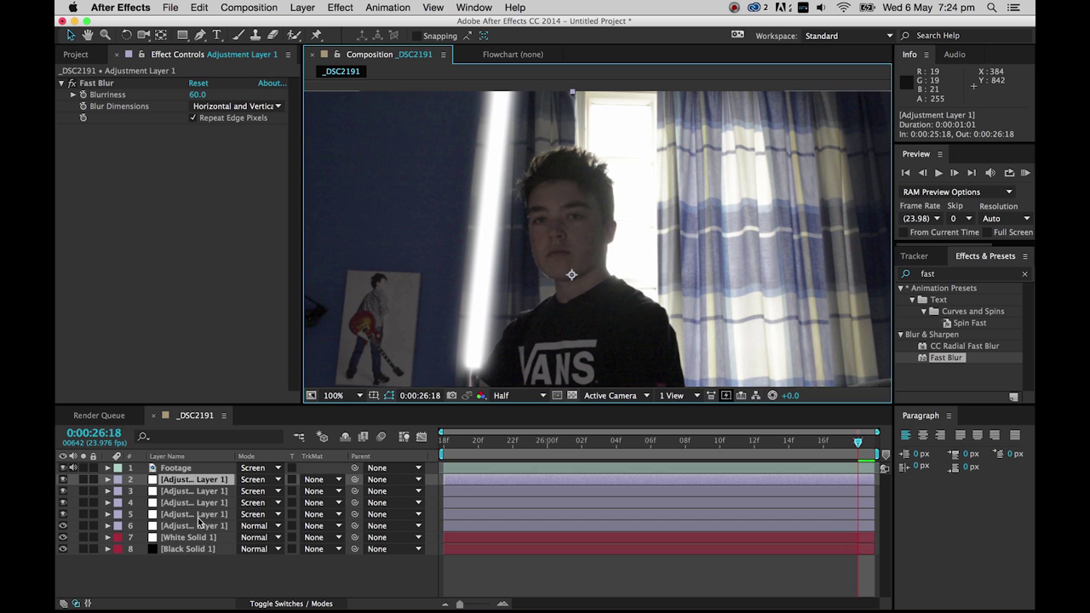
key(t)
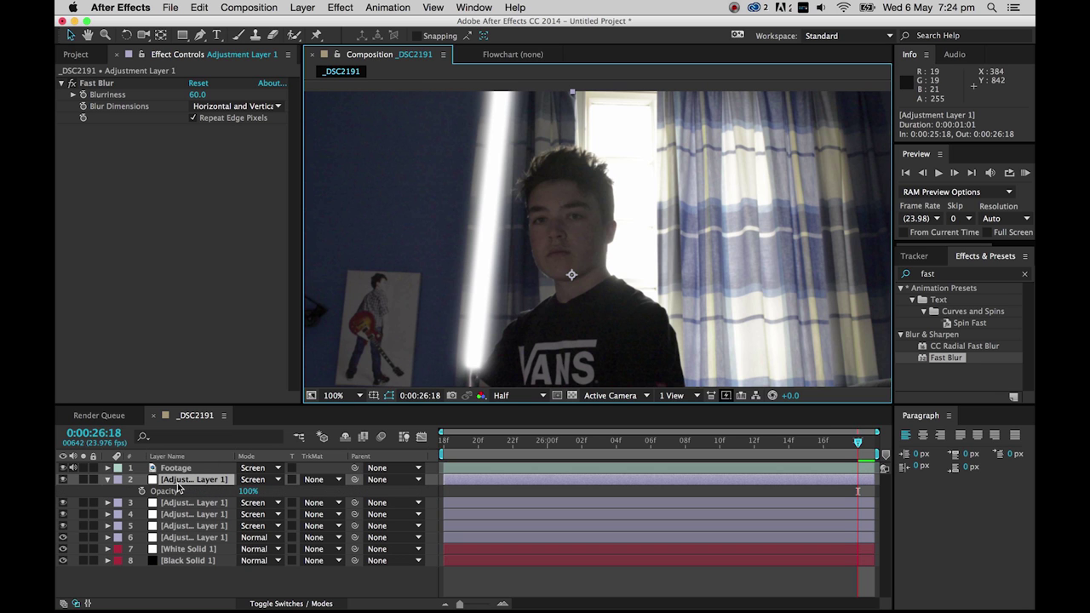
click(247, 492)
text(80)
key(Return)
click(244, 492)
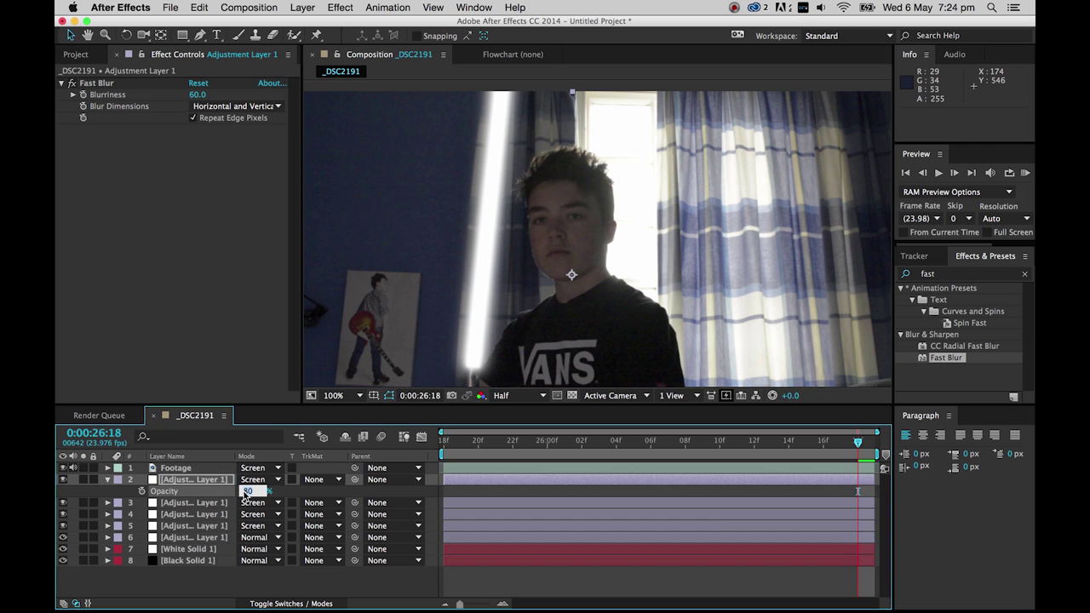
text(50)
key(Return)
Step: Set the opacity of the adjustment layer with Fast Blur blurriness 40 to 60%
click(211, 506)
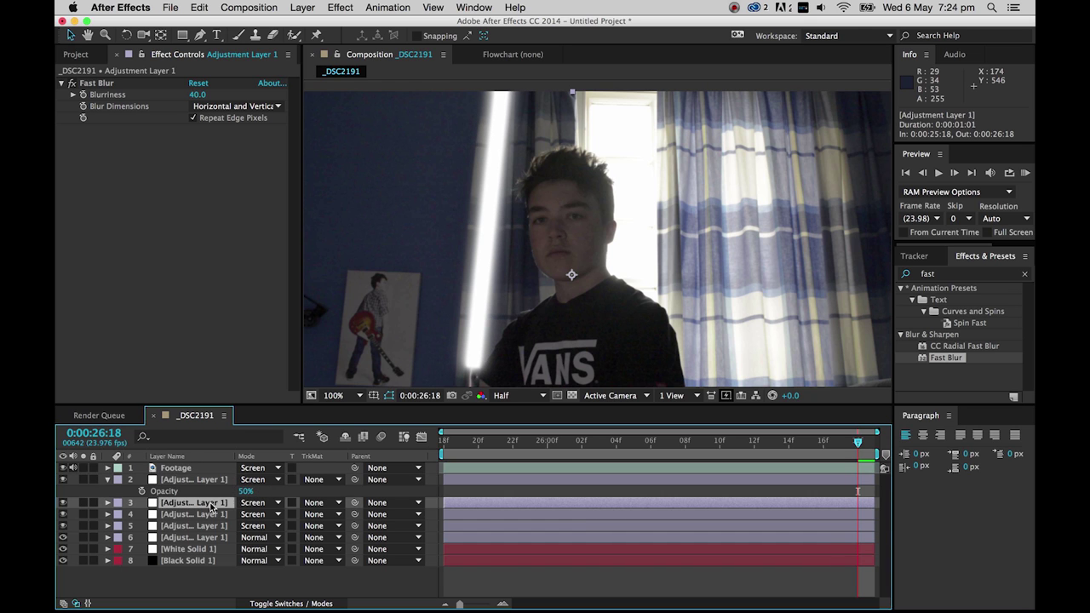
key(t)
click(248, 514)
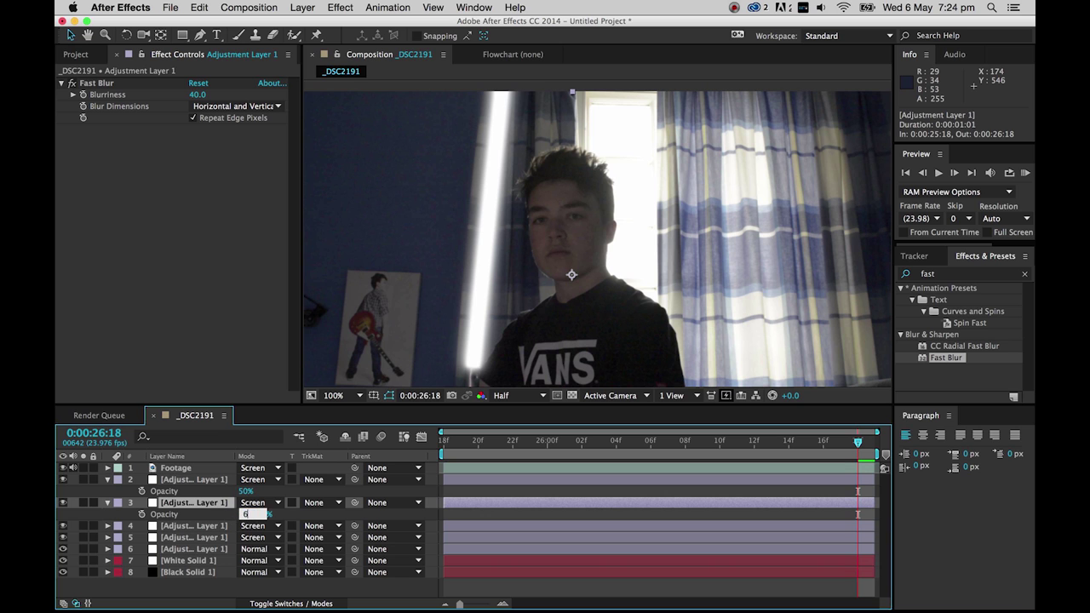
text(60)
key(Return)
Step: Set the opacity of the adjustment layer with Fast Blur blurriness 20 to 70%
click(198, 526)
key(t)
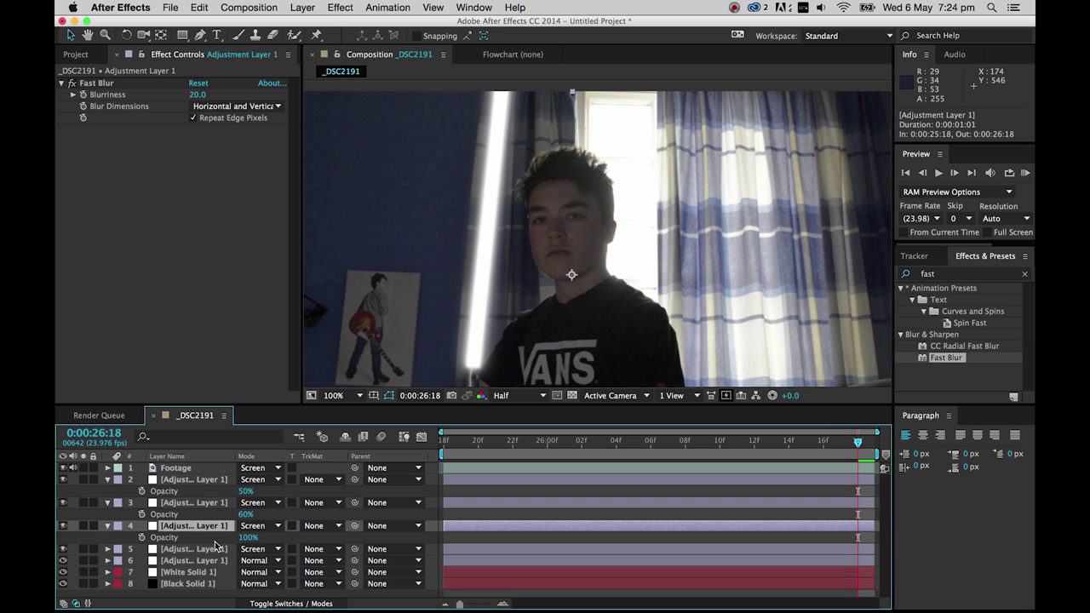
click(247, 538)
text(70)
key(Return)
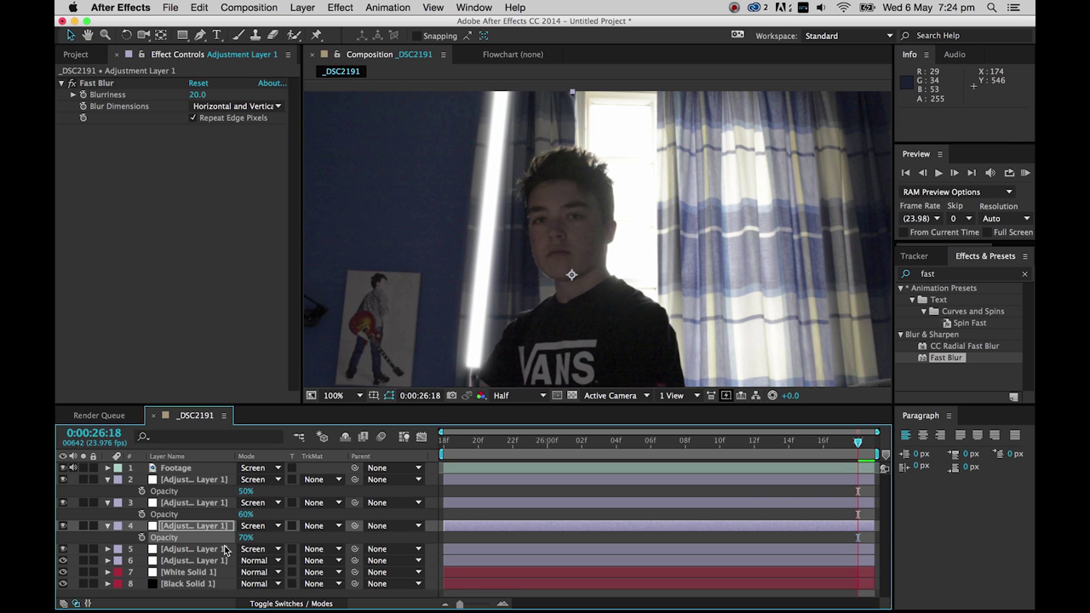
Step: Set the opacity of the lowest Screen-mode adjustment layer to 80% and collapse the opened layer properties
click(198, 549)
key(t)
click(248, 560)
text(8)
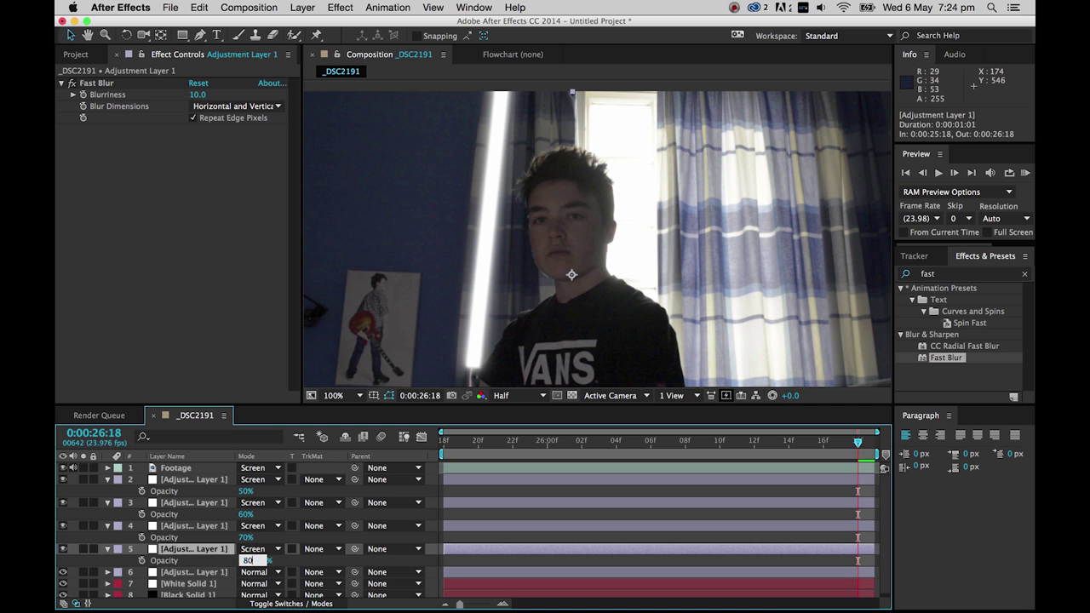
text(0)
key(Return)
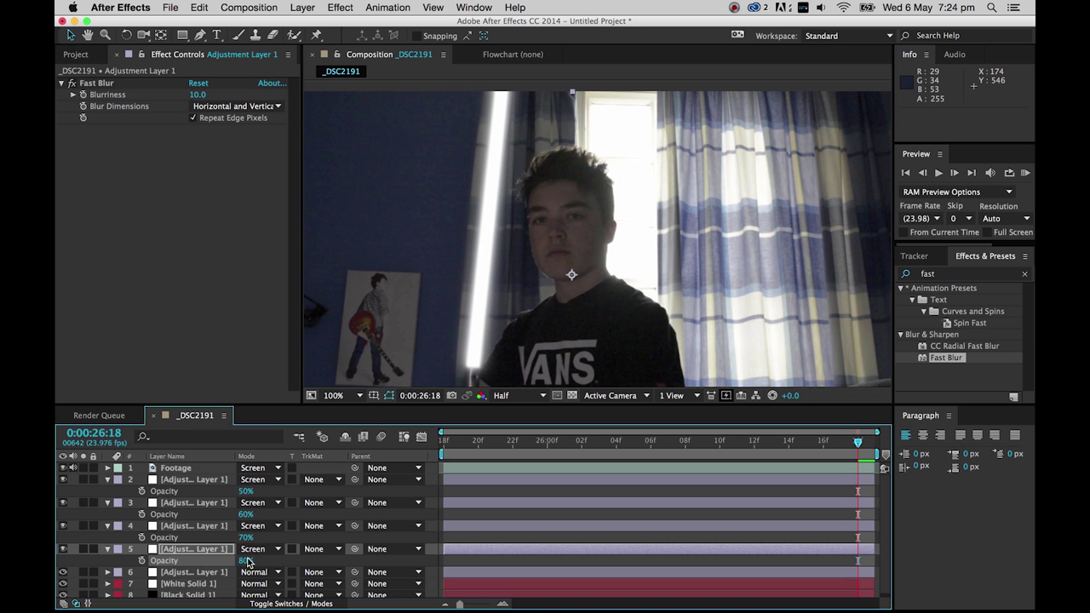
click(106, 549)
click(107, 526)
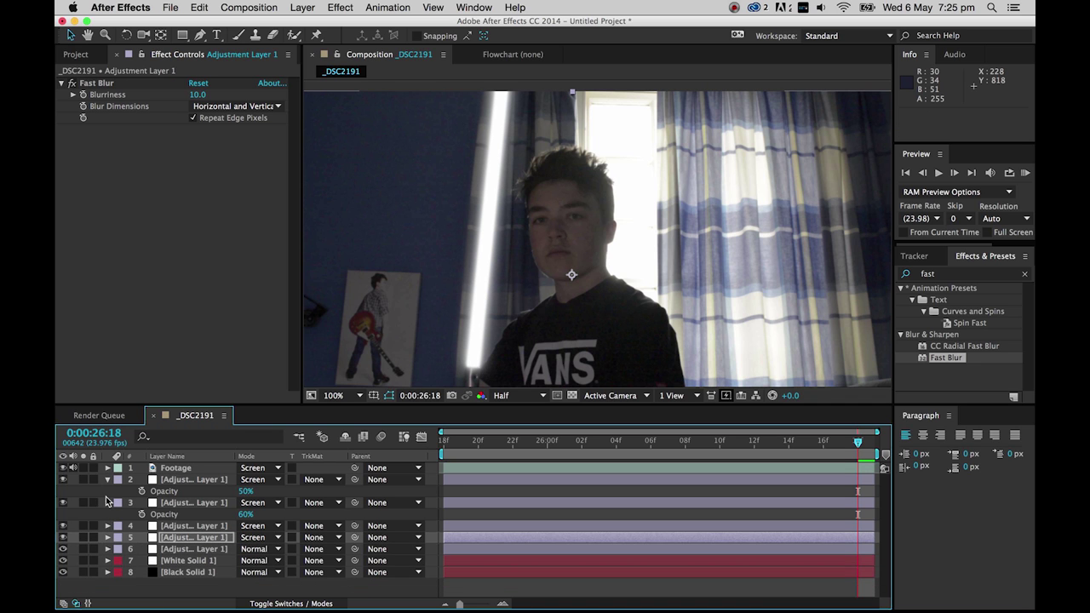
click(107, 503)
click(107, 480)
click(217, 576)
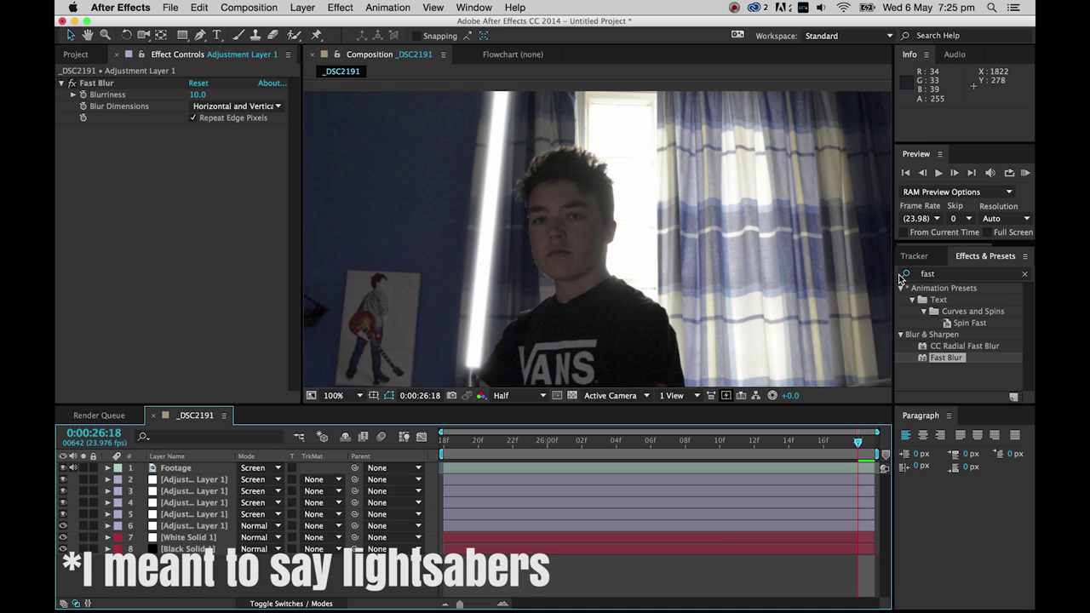
Step: Search the effects library for "color balance" and select the Color Balance effect
click(953, 276)
text(col)
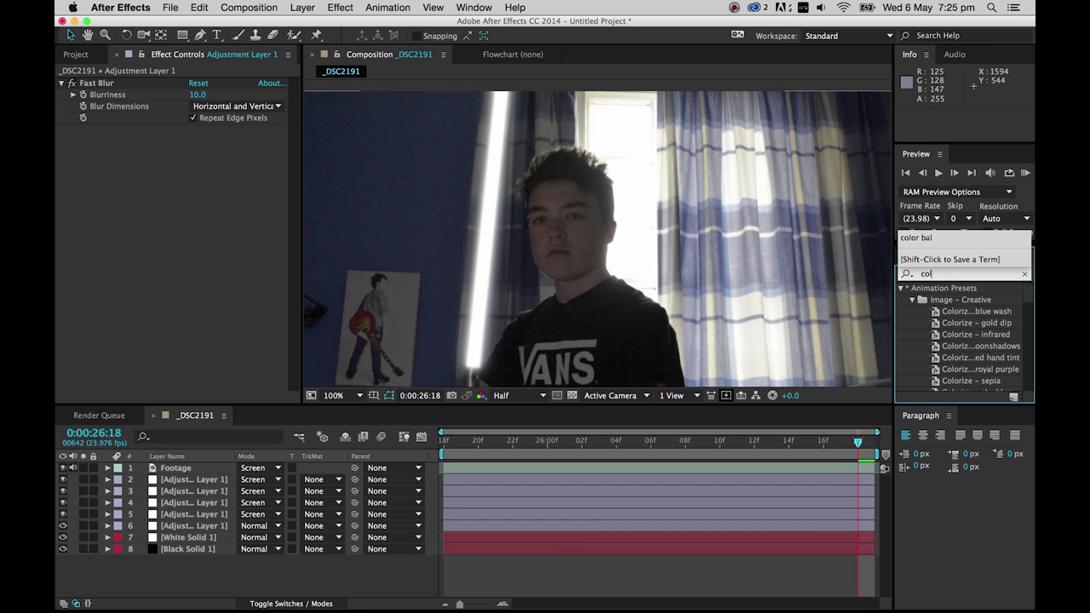
text(or )
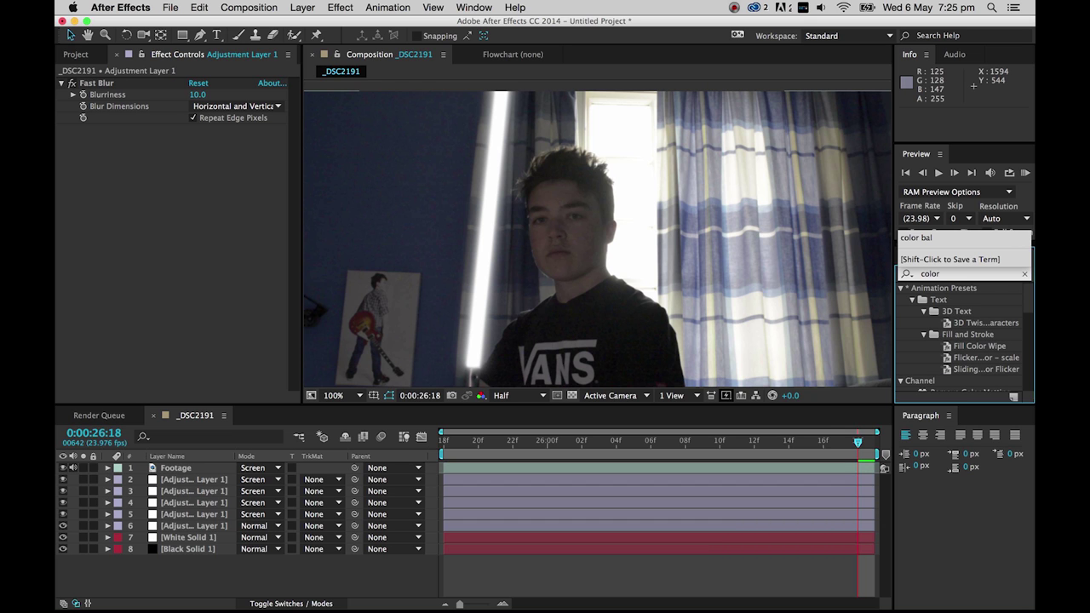
text(balance)
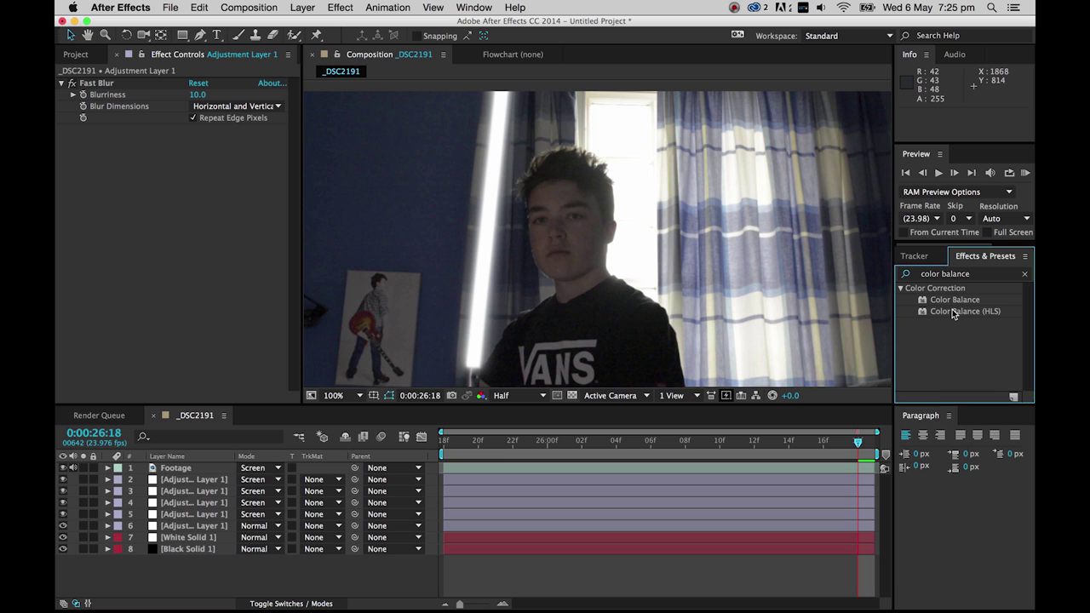
click(946, 303)
drag(944, 303, 974, 309)
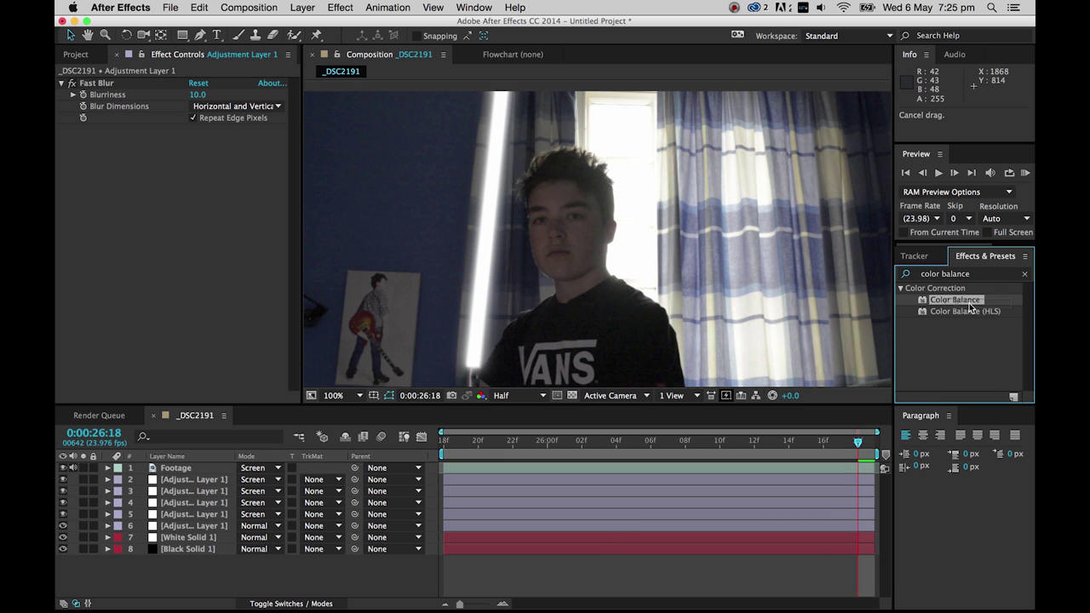
Step: Add a new adjustment layer directly below the Footage layer and rename it Colour
right_click(165, 591)
mouse_move(235, 471)
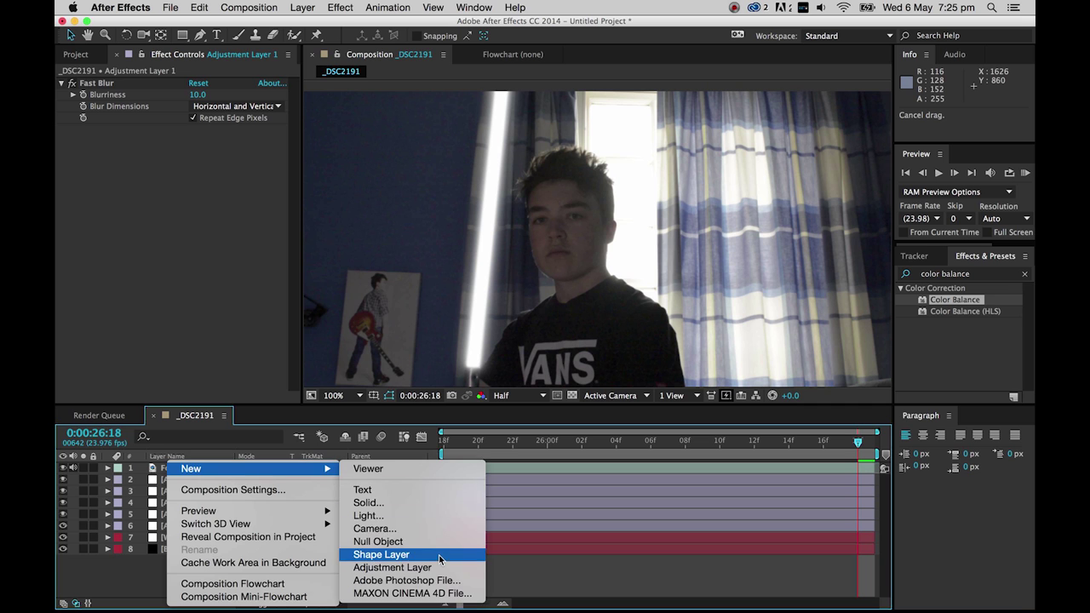
click(400, 567)
drag(197, 471, 191, 483)
key(Return)
text(Col)
key(Return)
Step: Apply Color Balance to the Colour layer and set the shadow, midtone and highlight green balance to 100
drag(955, 300, 174, 483)
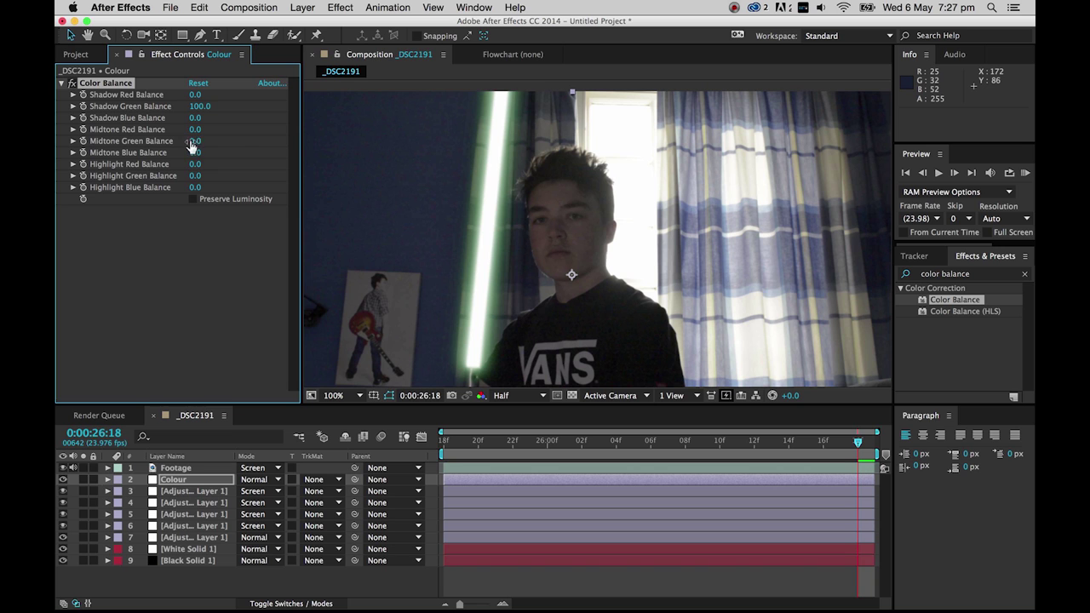
drag(191, 143, 247, 142)
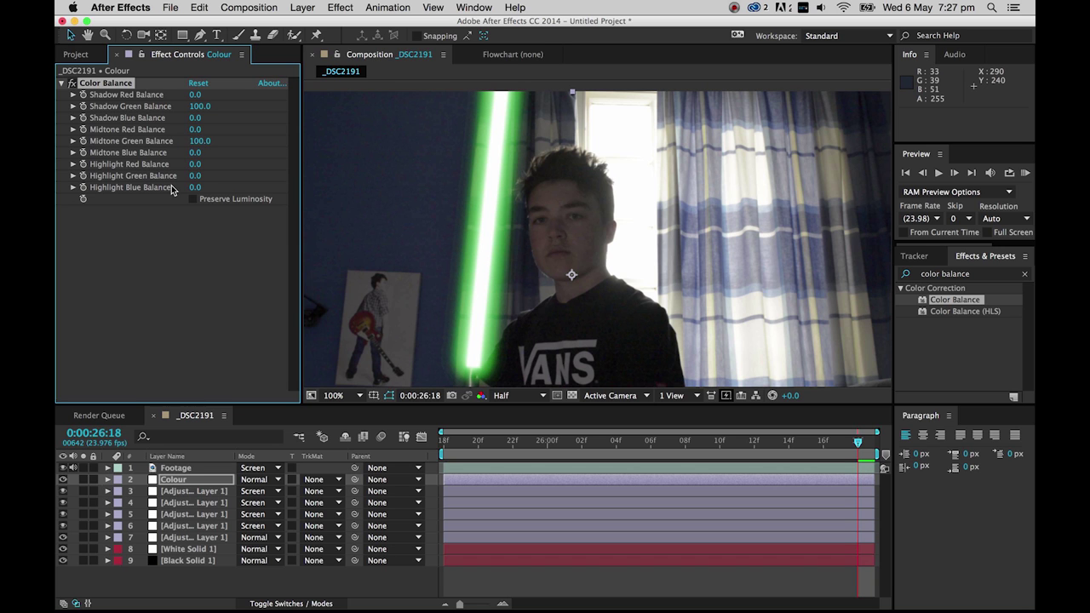
drag(195, 176, 426, 183)
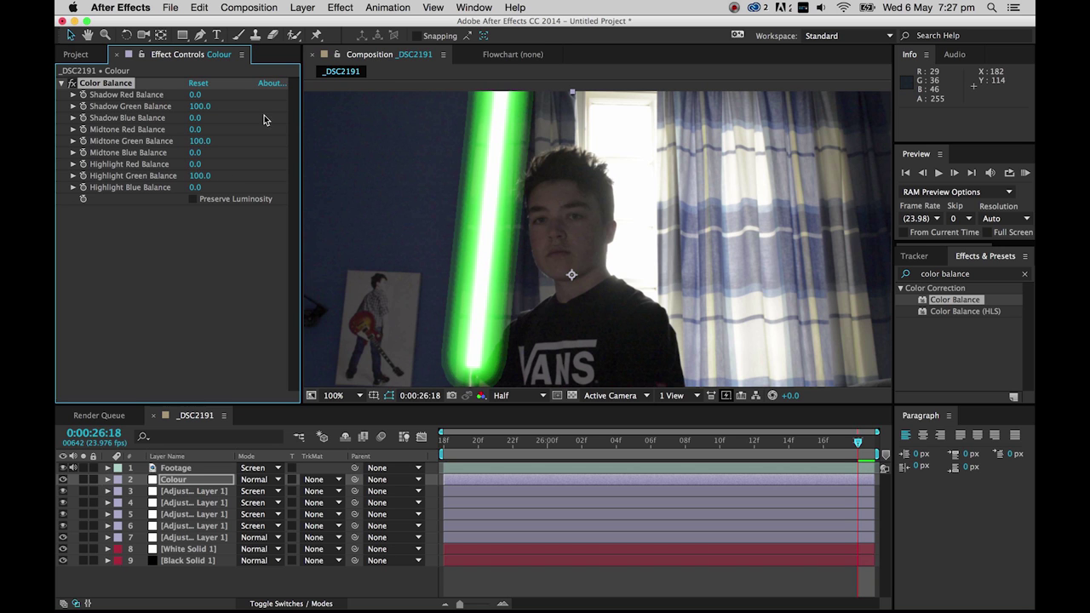
Step: Refine the Color Balance green values to 5 for shadows, 44 for midtones and 60 for highlights
drag(171, 107, 171, 192)
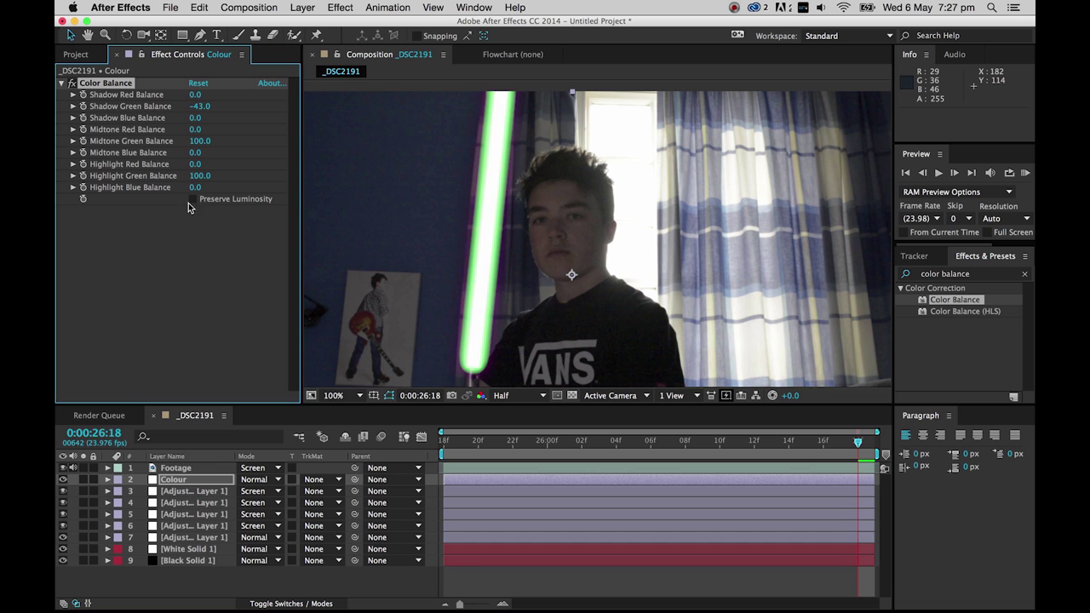
drag(203, 105, 223, 108)
click(197, 108)
text(50)
key(Return)
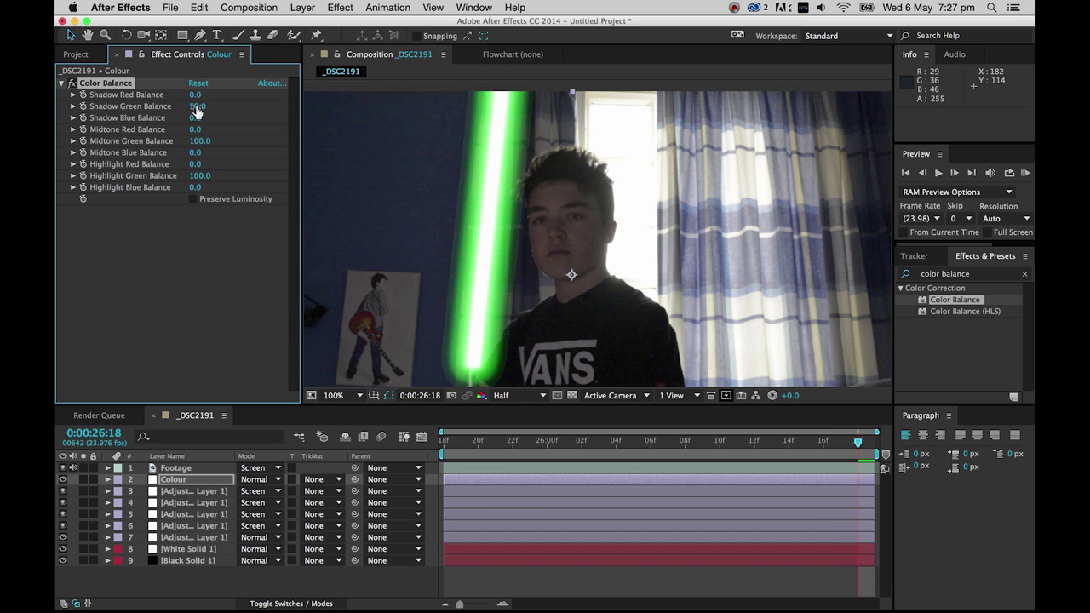
click(198, 141)
key(Return)
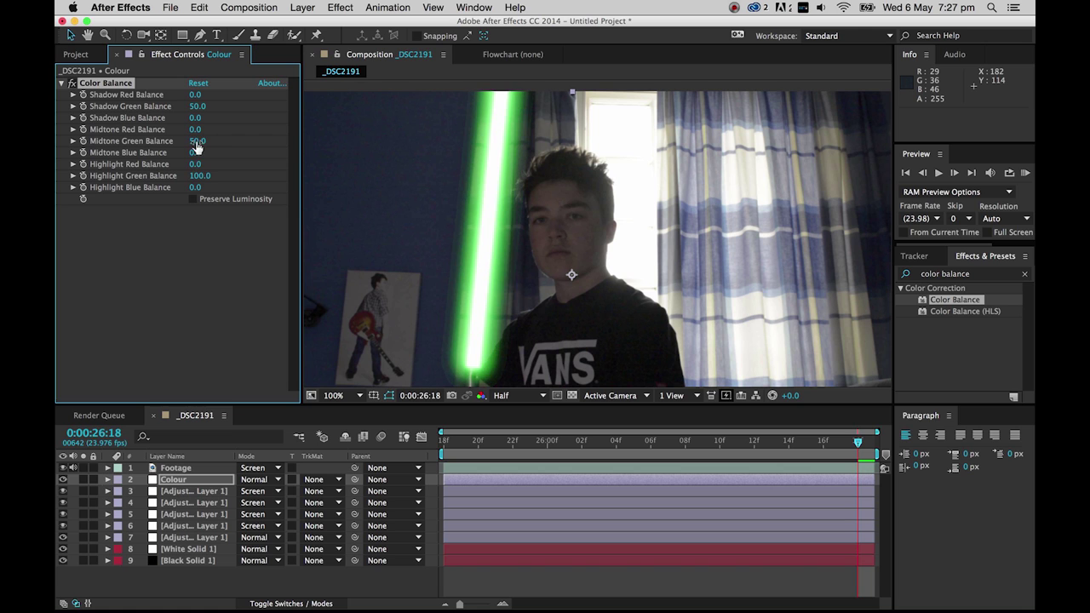
text(50)
key(Return)
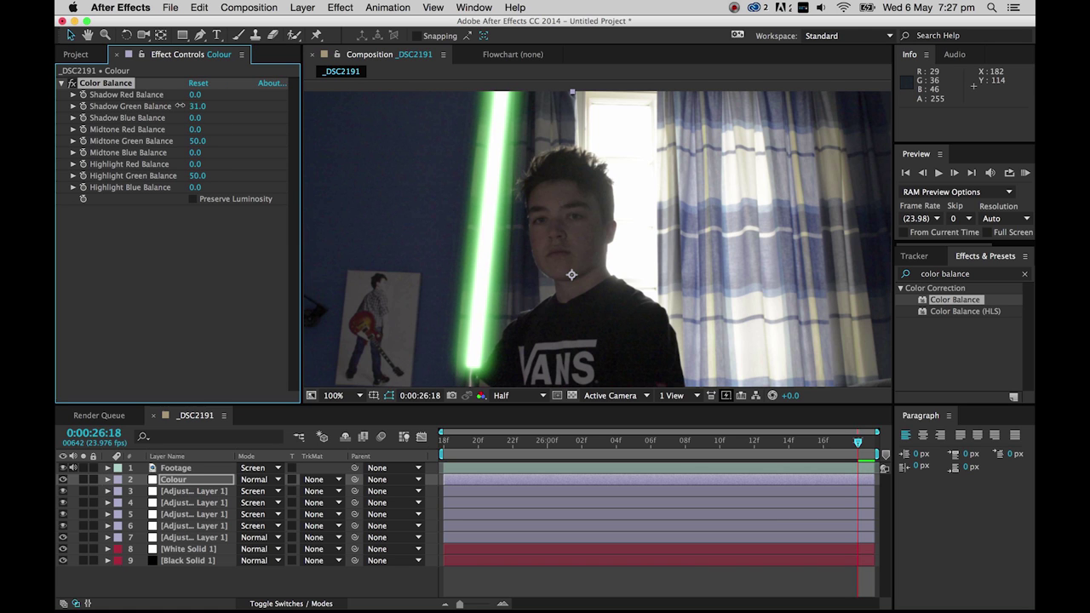
drag(157, 102, 210, 110)
click(283, 575)
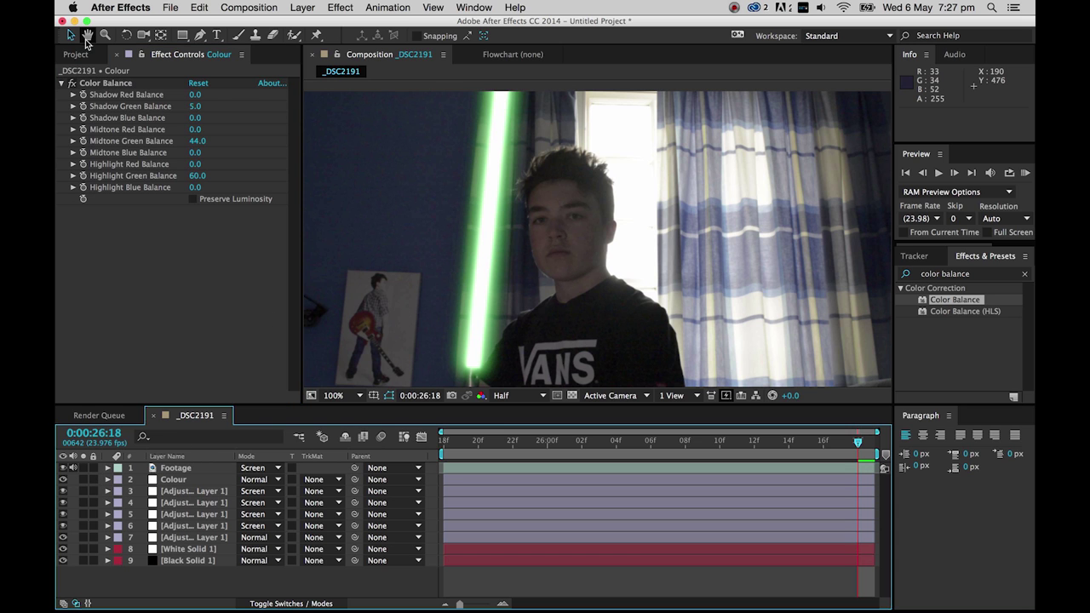
Step: Fit the composition in the viewer, scrub through the clip to check the green blade, and return to the first frame
click(79, 53)
click(345, 395)
click(340, 394)
drag(450, 448, 803, 448)
key(Home)
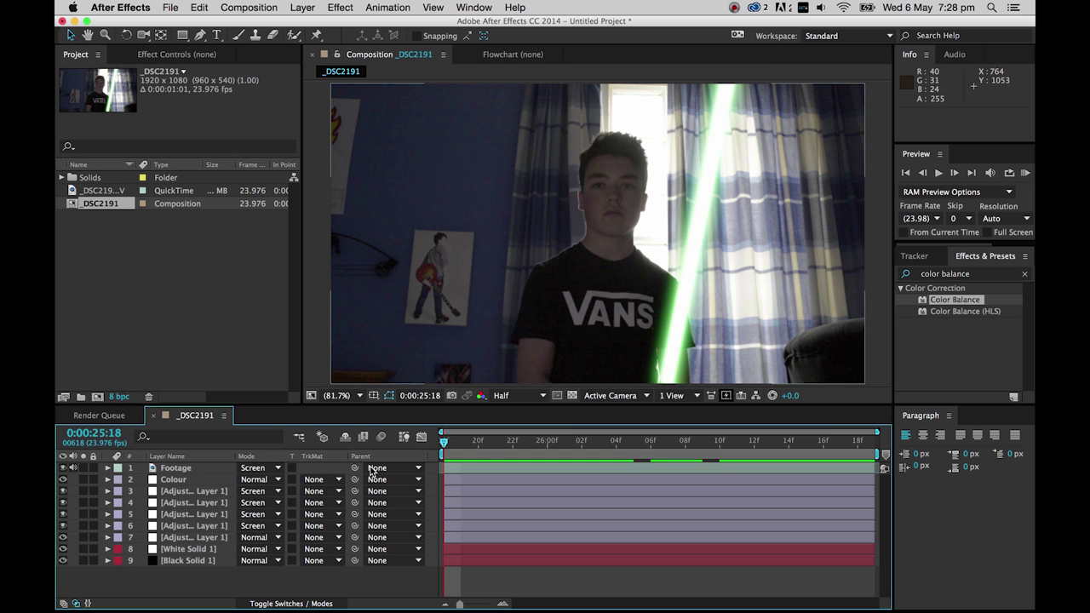
drag(464, 438, 703, 451)
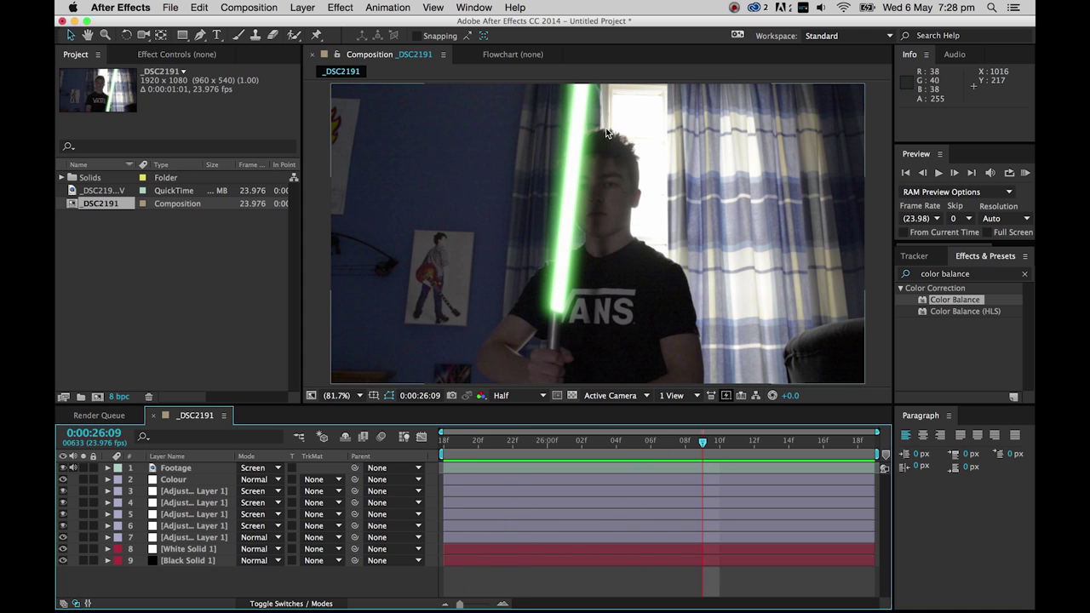
key(Home)
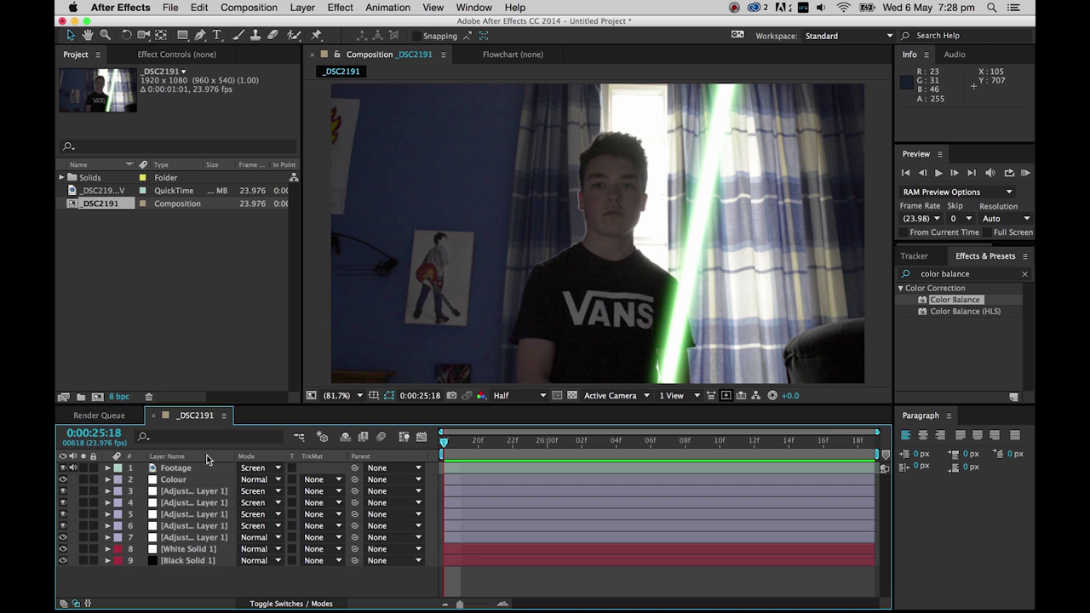
Step: Duplicate the Footage layer and rename the copy Glow
click(170, 469)
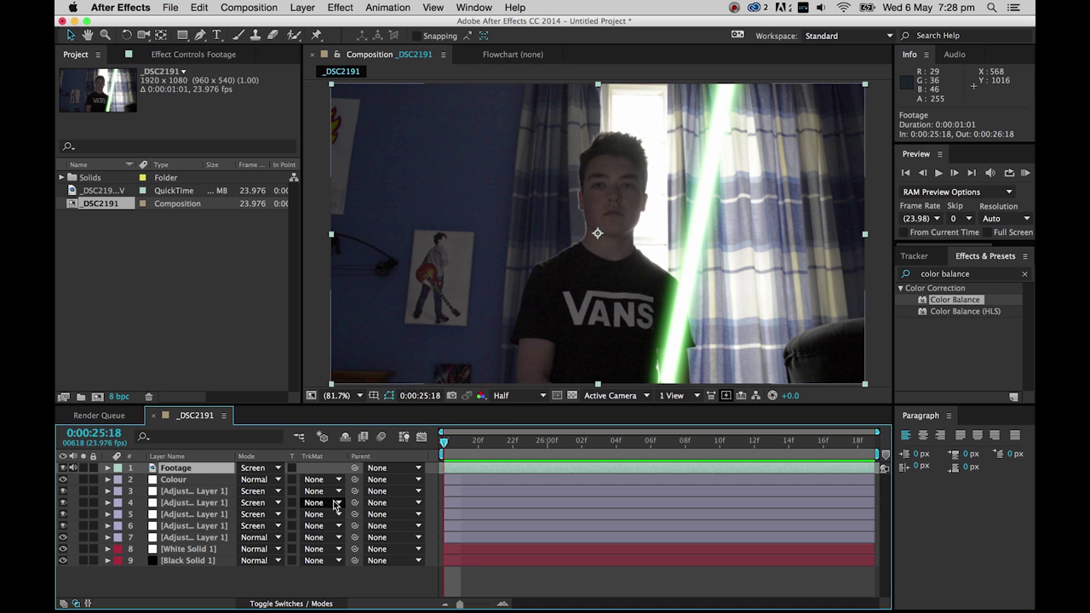
key(super+d)
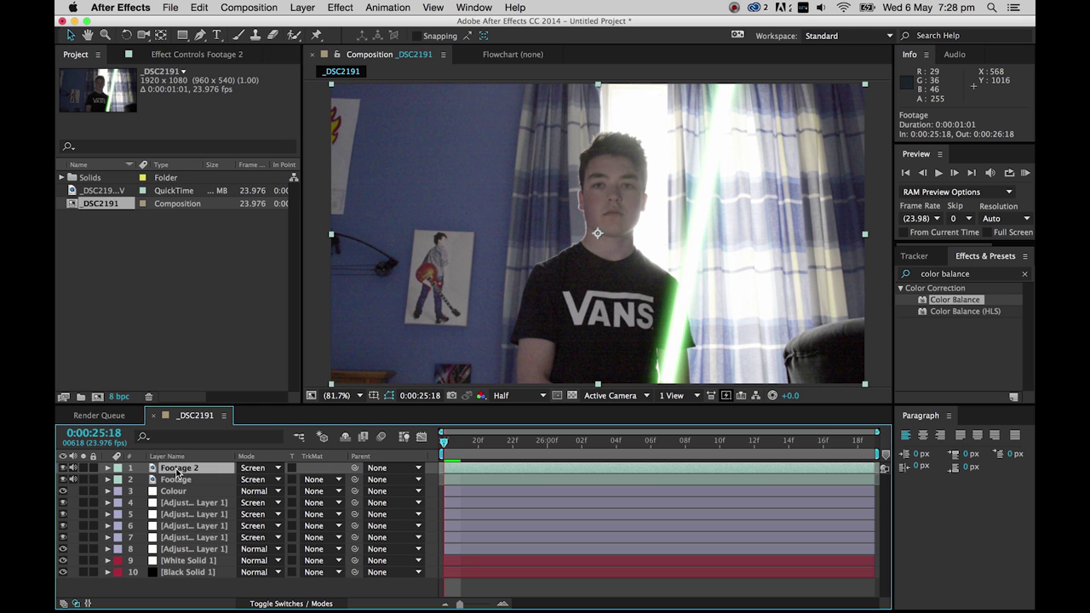
key(Return)
text(Glow)
key(Return)
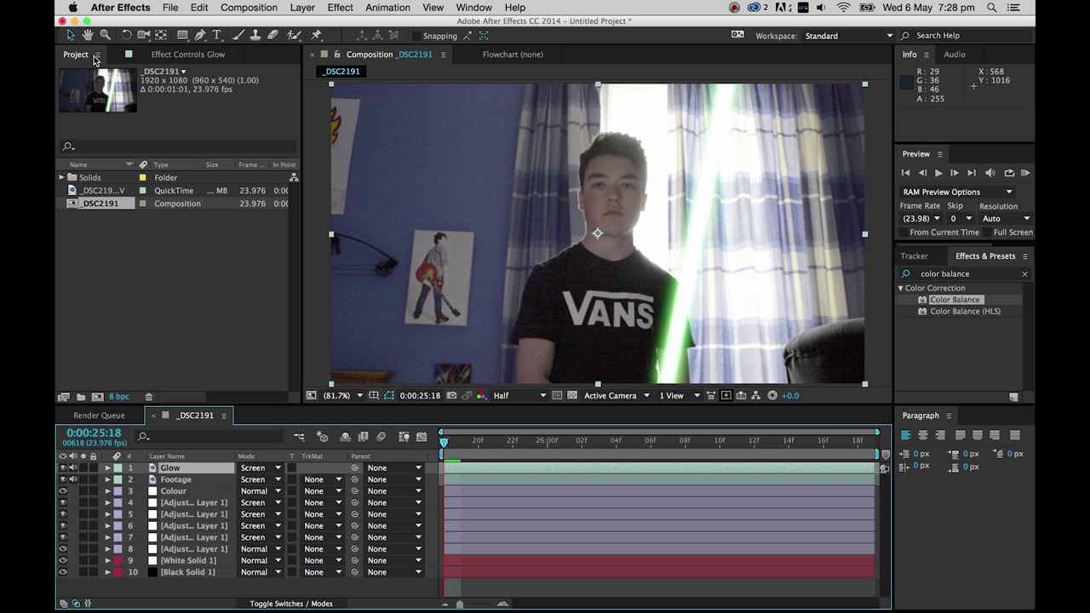
Step: Draw a closed, narrow Pen mask on the Glow layer running down the man's face and chest on the blade side
click(199, 35)
click(630, 169)
click(615, 163)
click(608, 210)
click(594, 305)
click(601, 347)
click(635, 336)
click(636, 279)
click(627, 235)
click(616, 162)
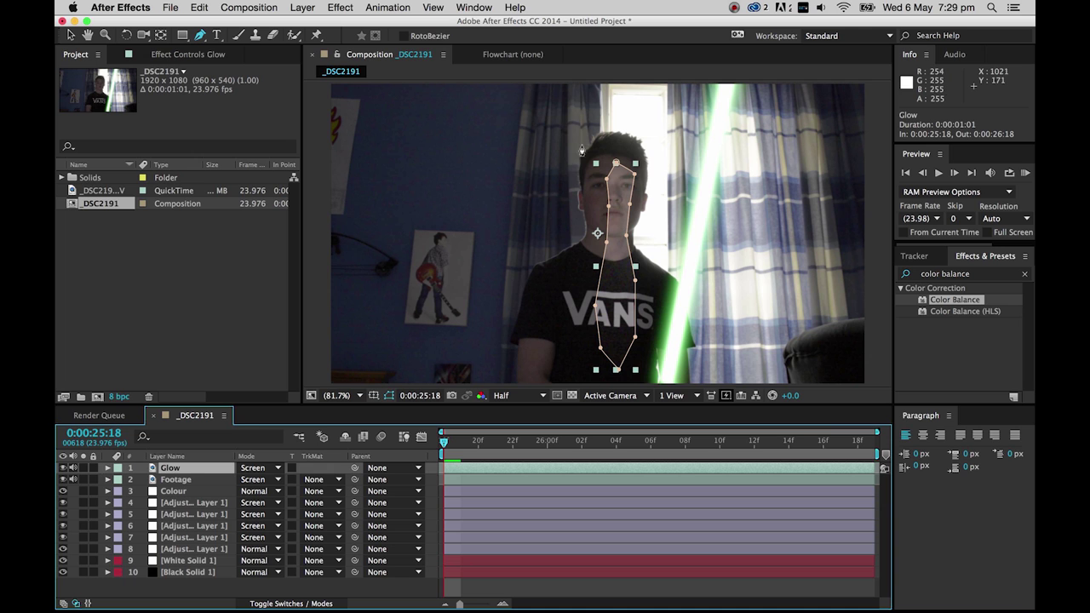
Step: Feather the Glow layer's mask by 49 pixels, then collapse and deselect the layer
key(f)
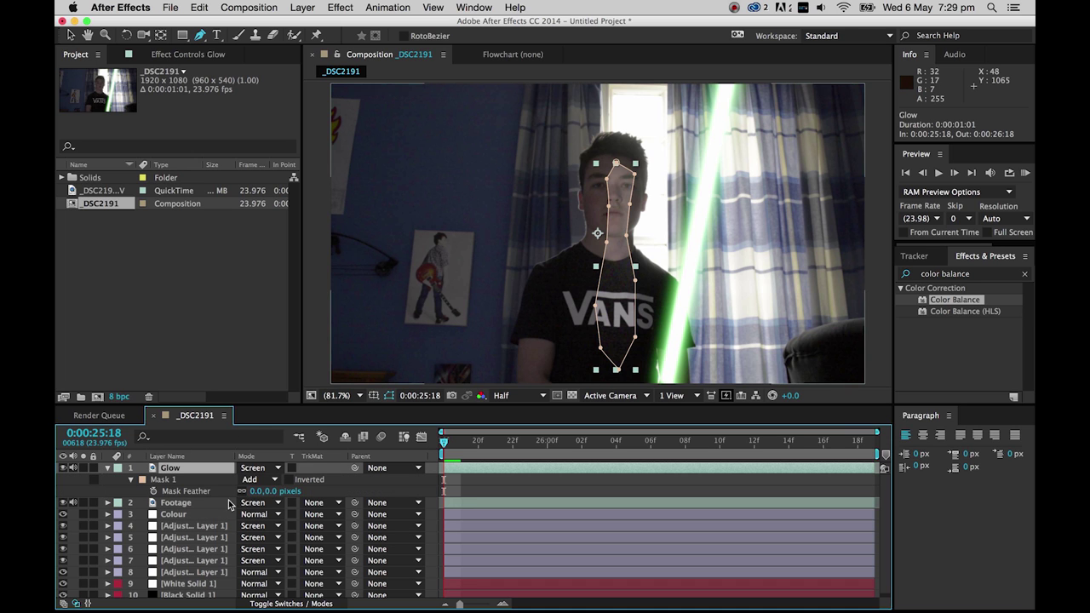
click(260, 491)
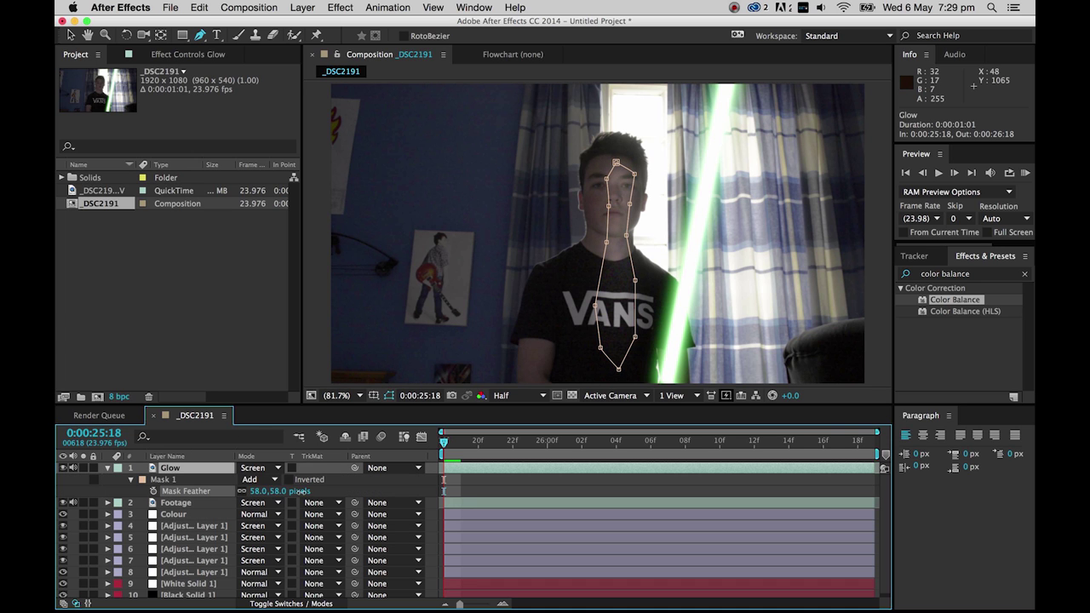
click(107, 468)
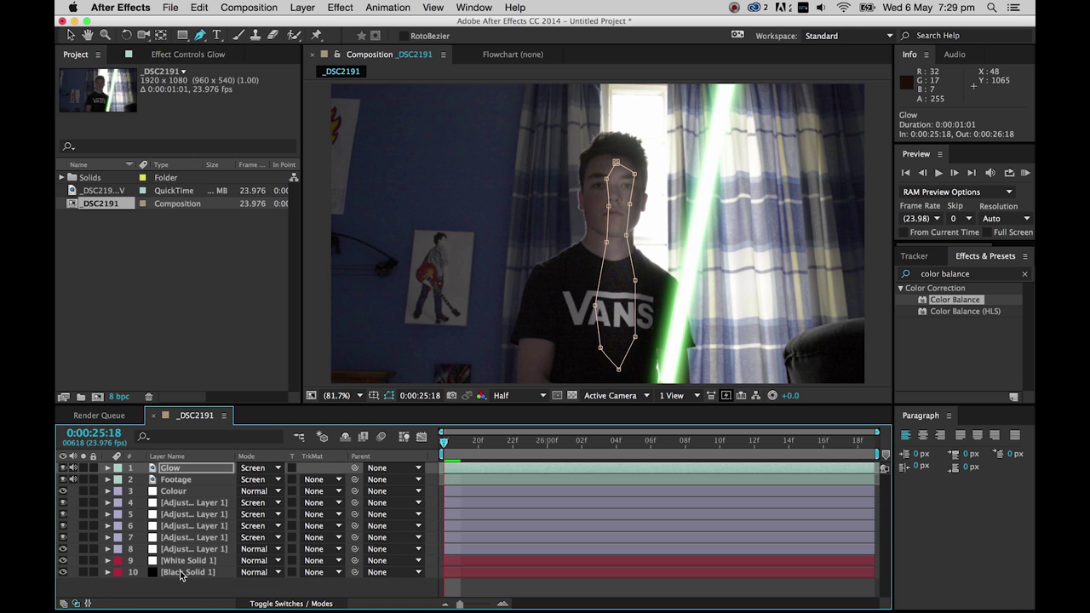
click(194, 586)
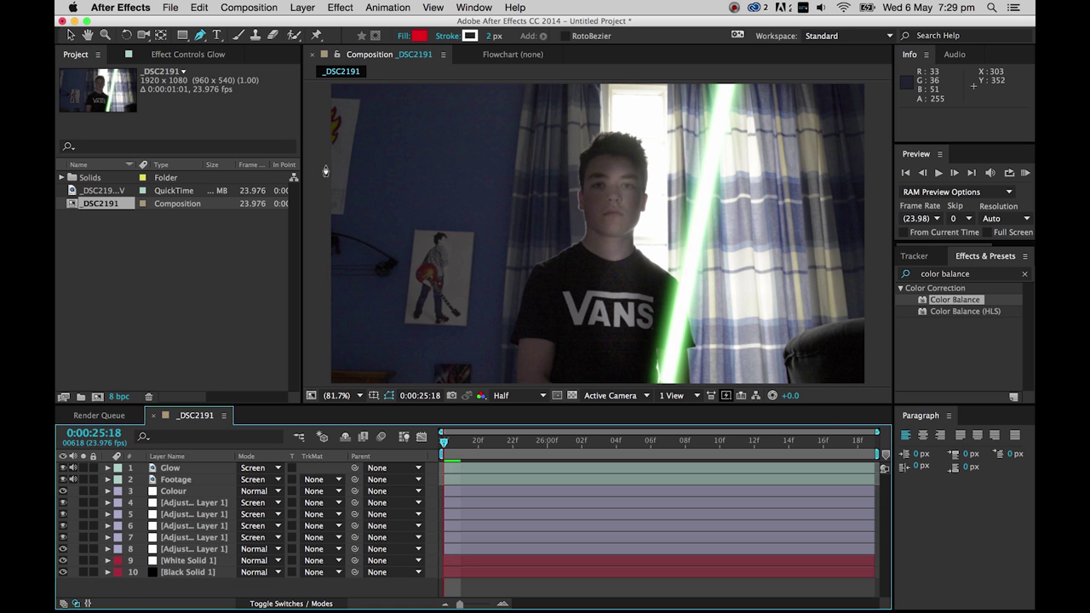
Step: Set a Mask Path keyframe for the Glow layer's mask at 0:00:25:18 and show all of the mask's properties
click(71, 35)
click(117, 471)
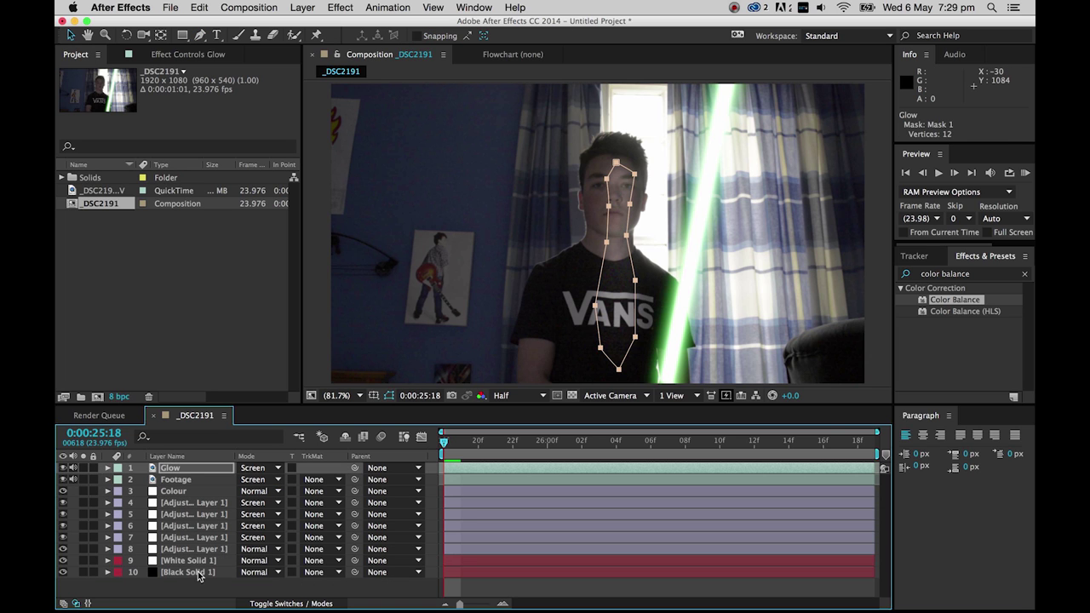
click(182, 469)
key(m)
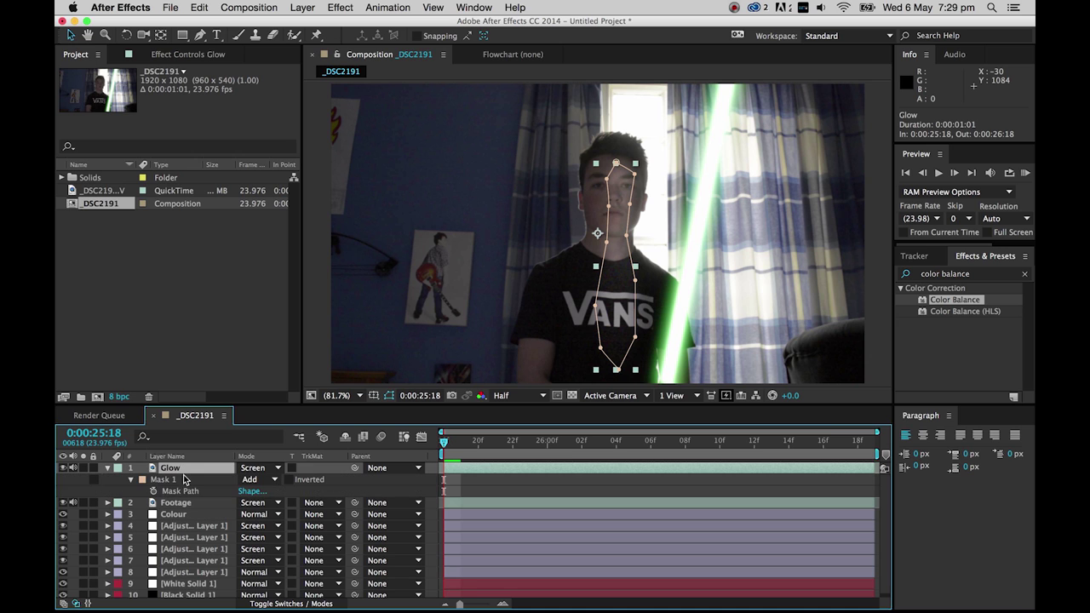
click(184, 491)
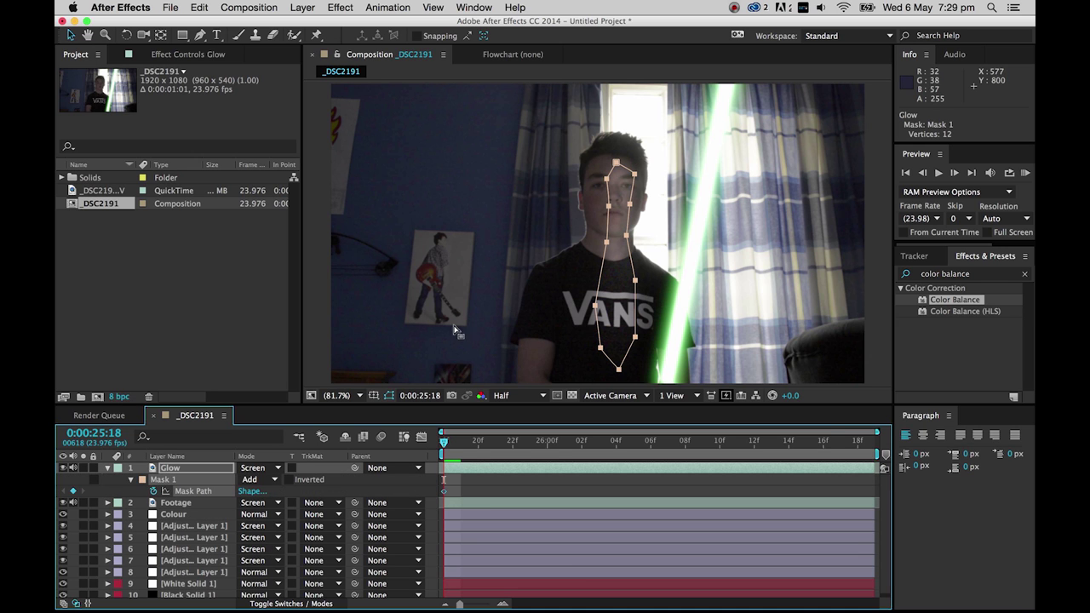
click(130, 480)
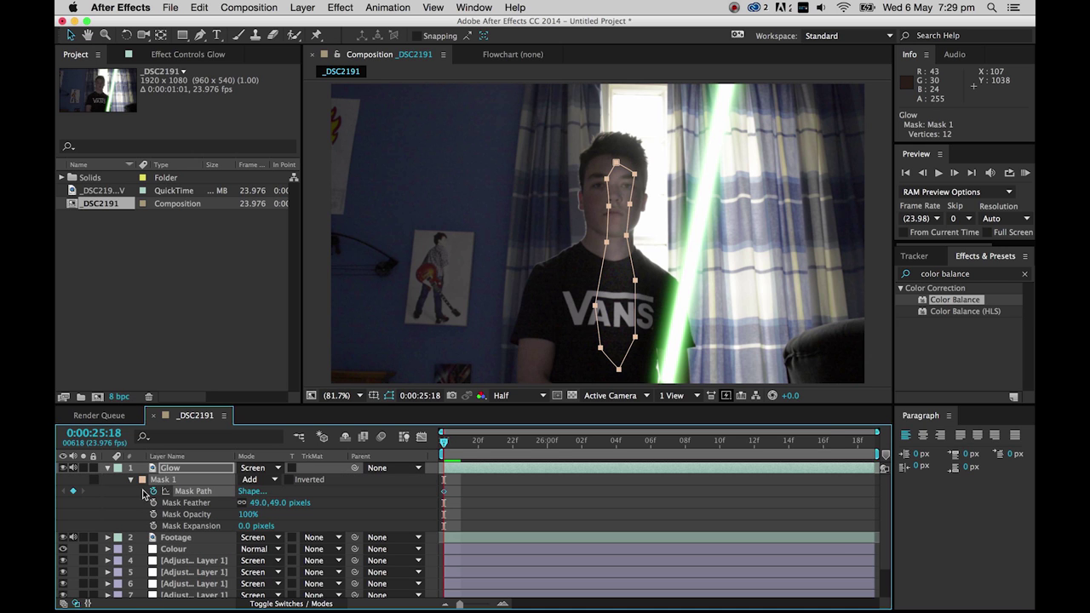
click(181, 526)
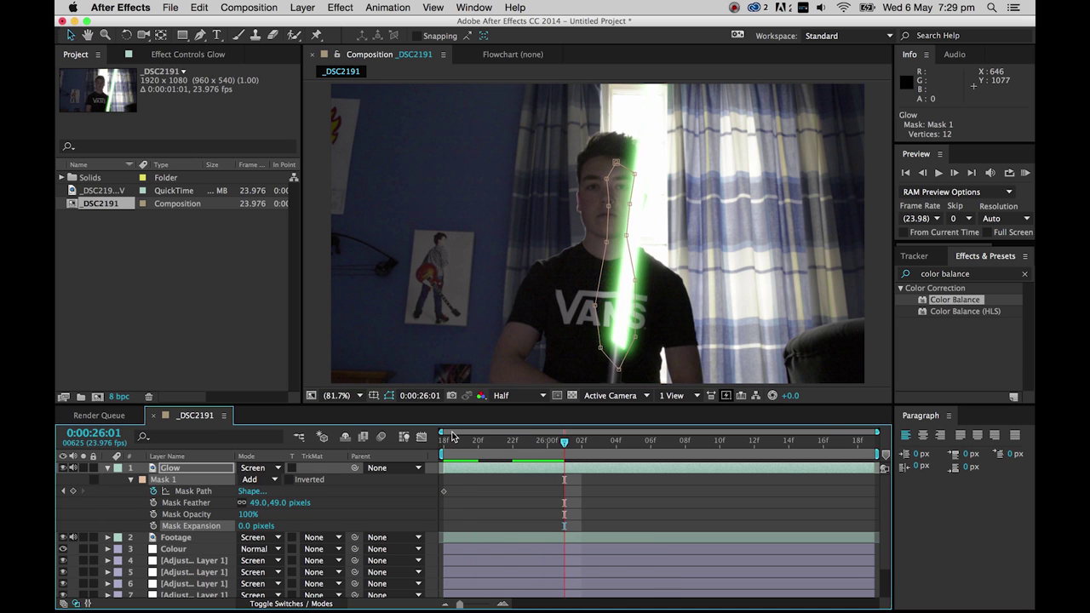
Step: Shift the whole Glow mask slightly away from the blade at 0:00:26:01 to keyframe its position on the face and chest
click(607, 185)
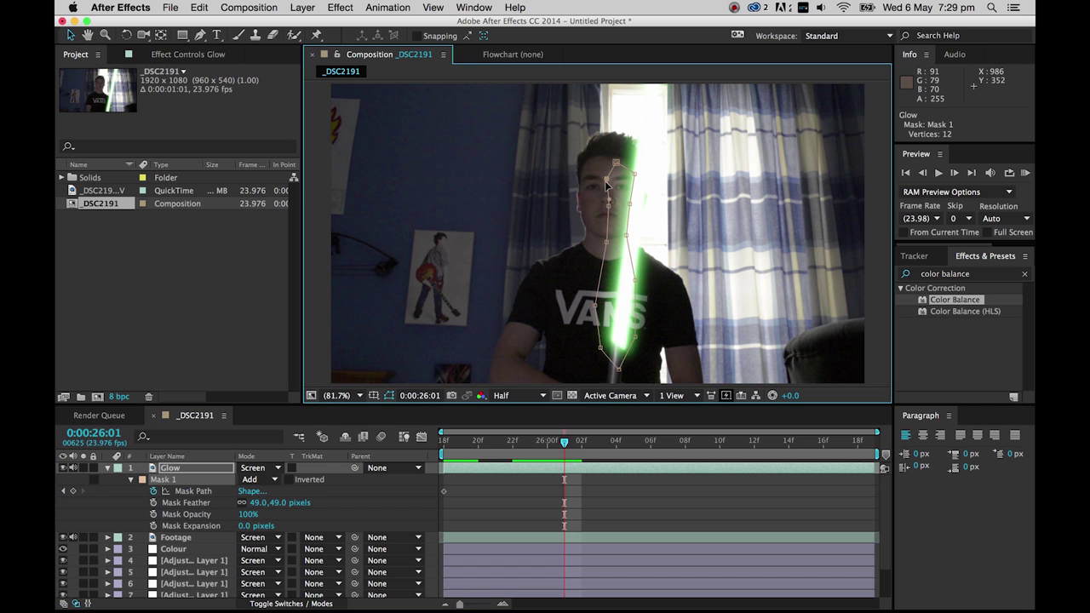
drag(615, 162, 605, 160)
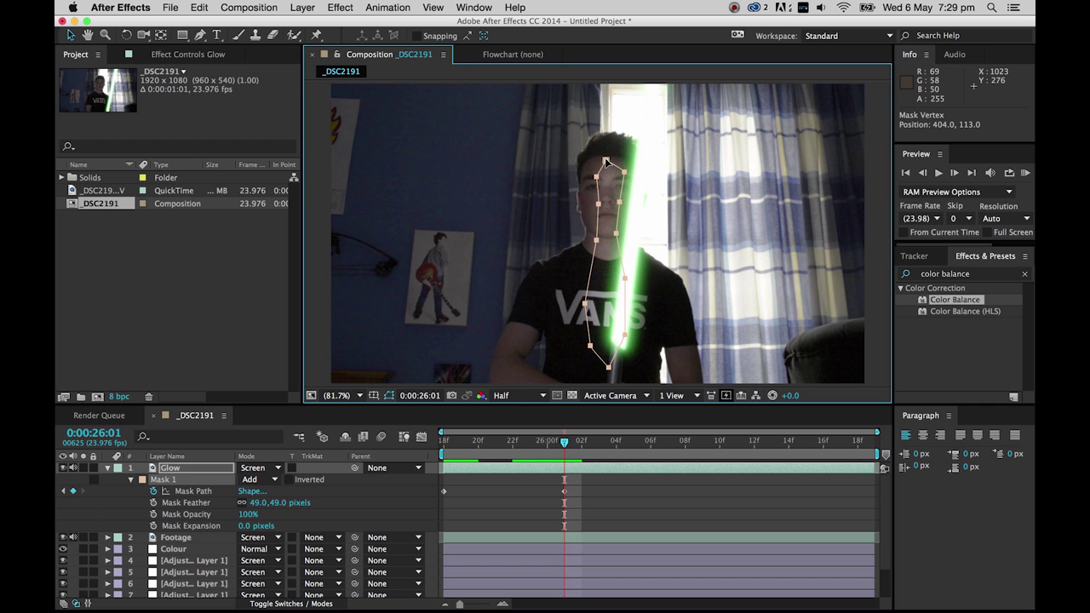
key(space)
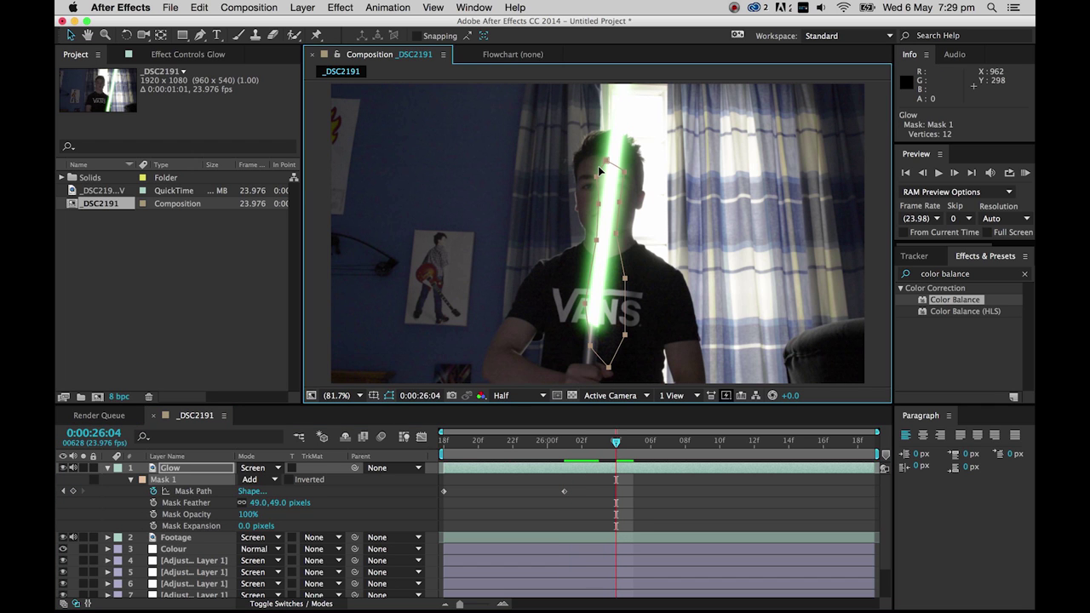
Step: Reposition the Glow mask at 0:00:26:04 and adjust its points along the face and chest to follow the crossing blade
mouse_move(598, 181)
mouse_down()
mouse_move(587, 181)
mouse_move(595, 185)
mouse_up()
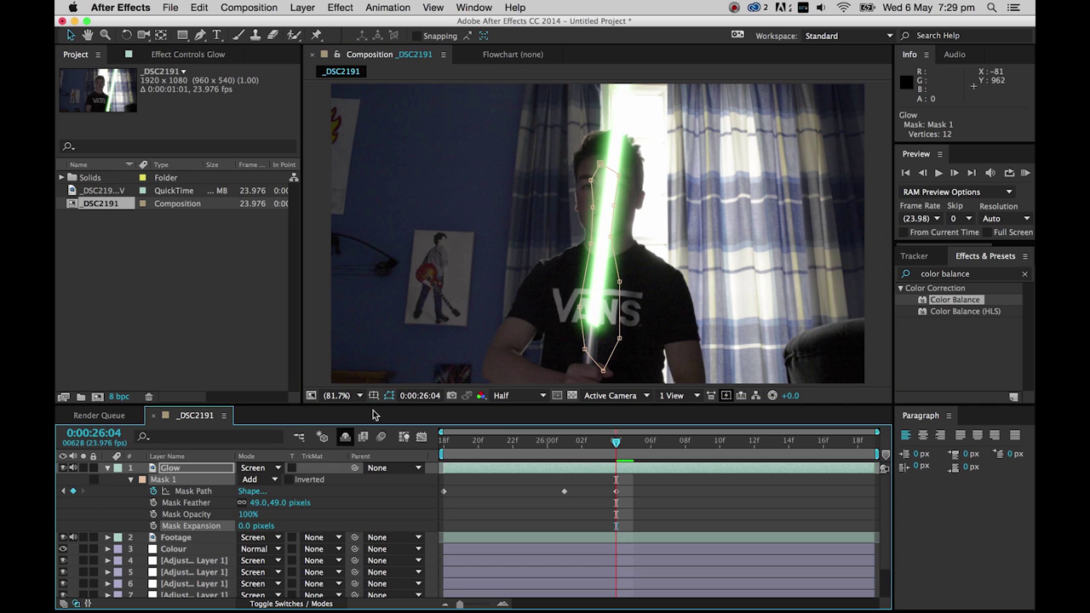
mouse_move(591, 181)
mouse_down()
mouse_move(580, 207)
mouse_move(593, 160)
mouse_up()
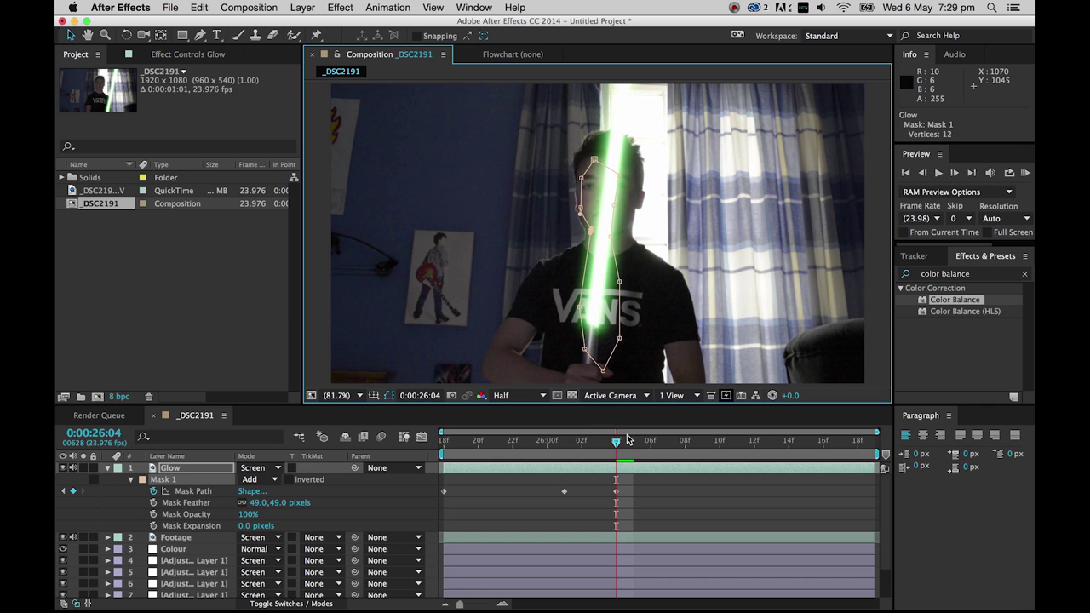
drag(587, 305, 562, 308)
mouse_move(584, 349)
mouse_down()
mouse_move(562, 354)
mouse_move(604, 354)
mouse_up()
Step: Reshape the Glow mask at 0:00:26:12 around the side of the man's face, neck and chest nearest the blade
key(Page_Down)
key(Page_Down)
key(Page_Down)
key(Page_Down)
key(Page_Down)
key(Page_Down)
key(Page_Down)
key(Page_Down)
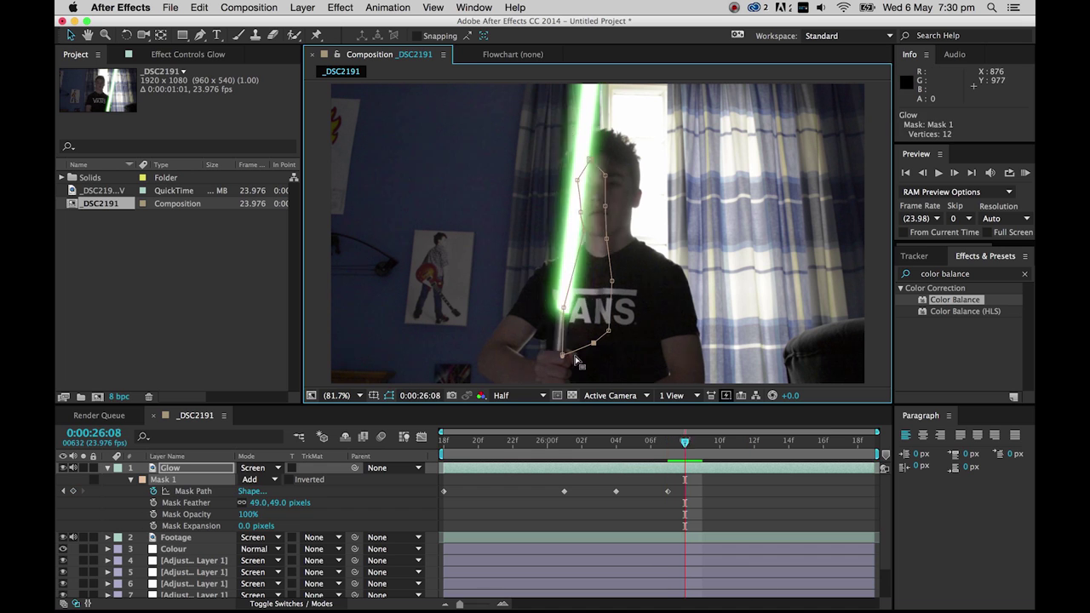
drag(589, 159, 573, 160)
drag(619, 338, 608, 330)
drag(605, 176, 598, 167)
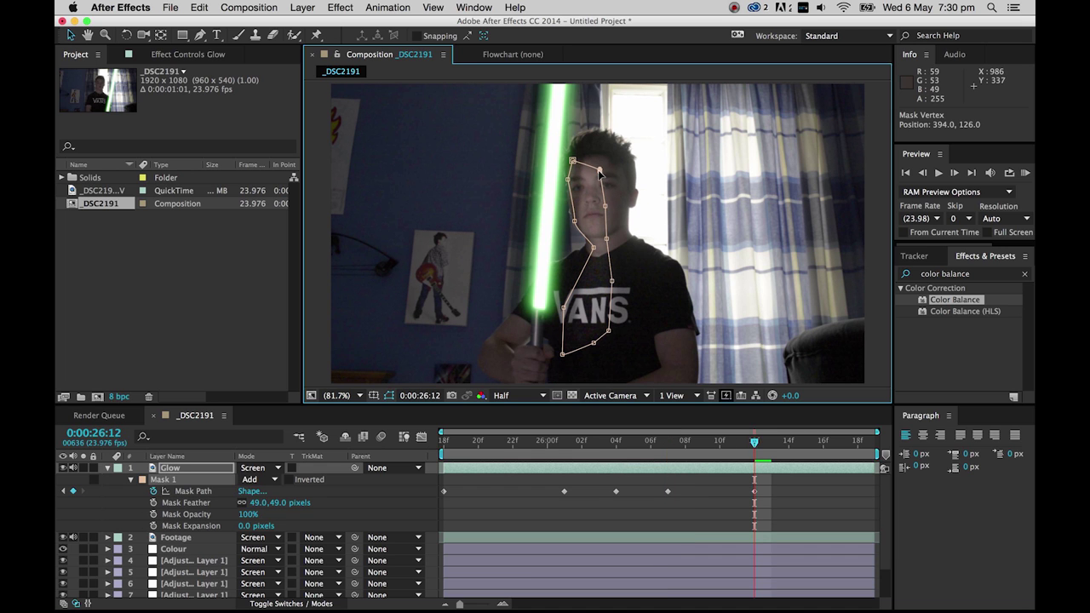
drag(592, 247, 588, 234)
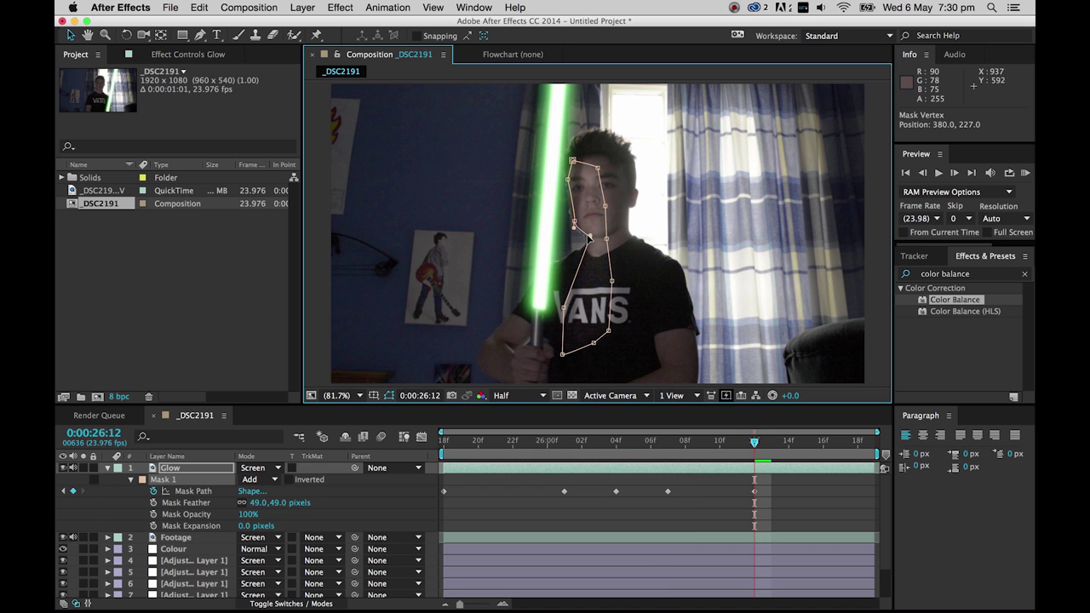
drag(564, 307, 583, 271)
drag(562, 353, 560, 310)
drag(594, 343, 617, 349)
Step: Step through the clip's last frames, collapse the Glow layer and scrub the timeline to check the animated mask
key(ctrl+Up)
key(Page_Down)
key(Page_Down)
key(Page_Down)
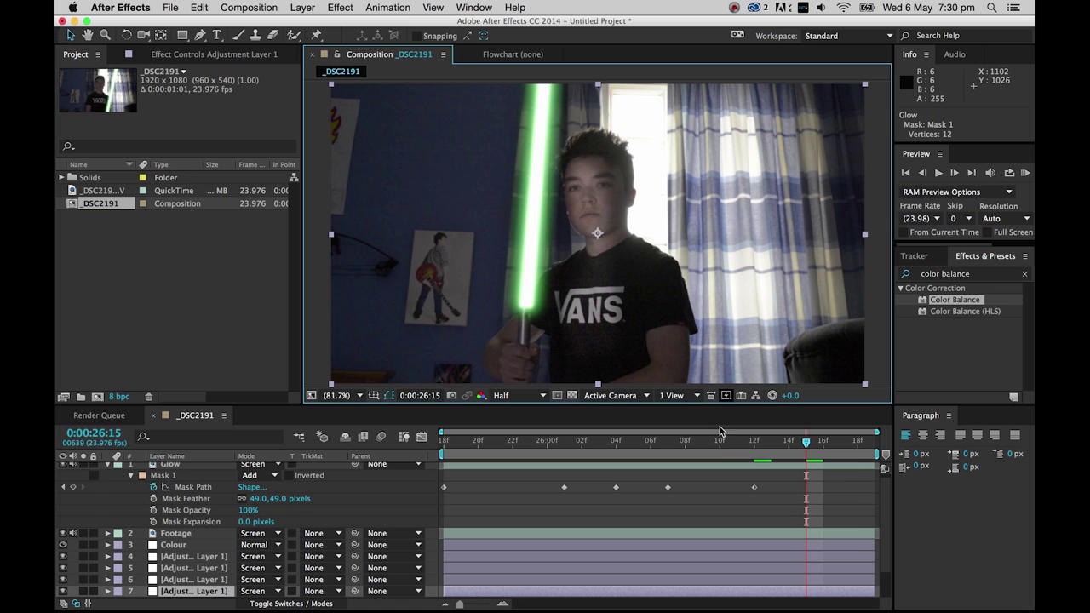
key(Page_Down)
key(Page_Down)
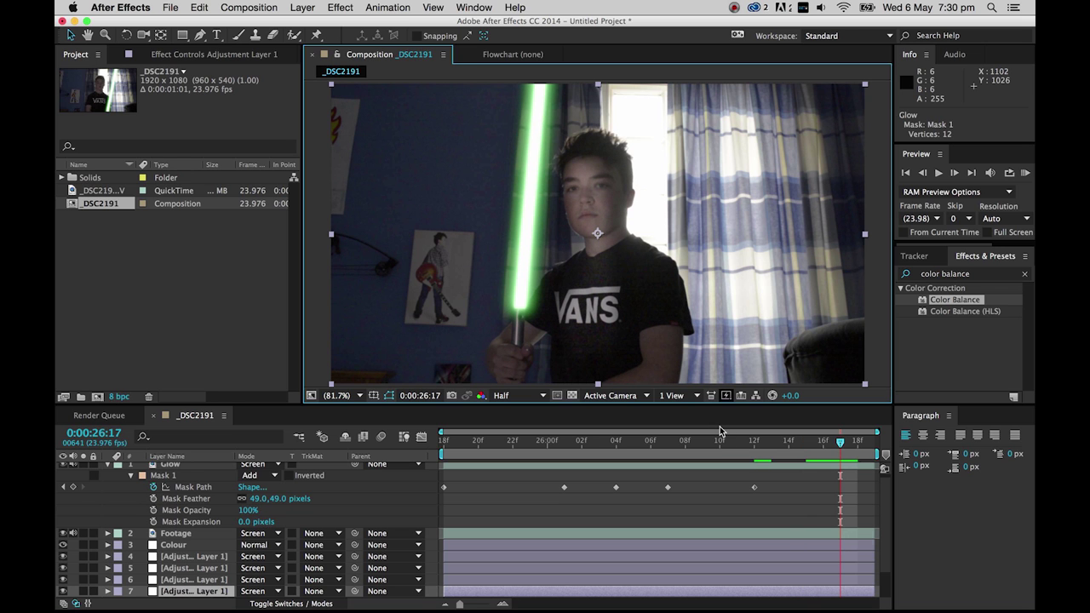
key(Page_Down)
key(Page_Down)
key(Page_Up)
key(Page_Up)
key(Page_Up)
key(Page_Up)
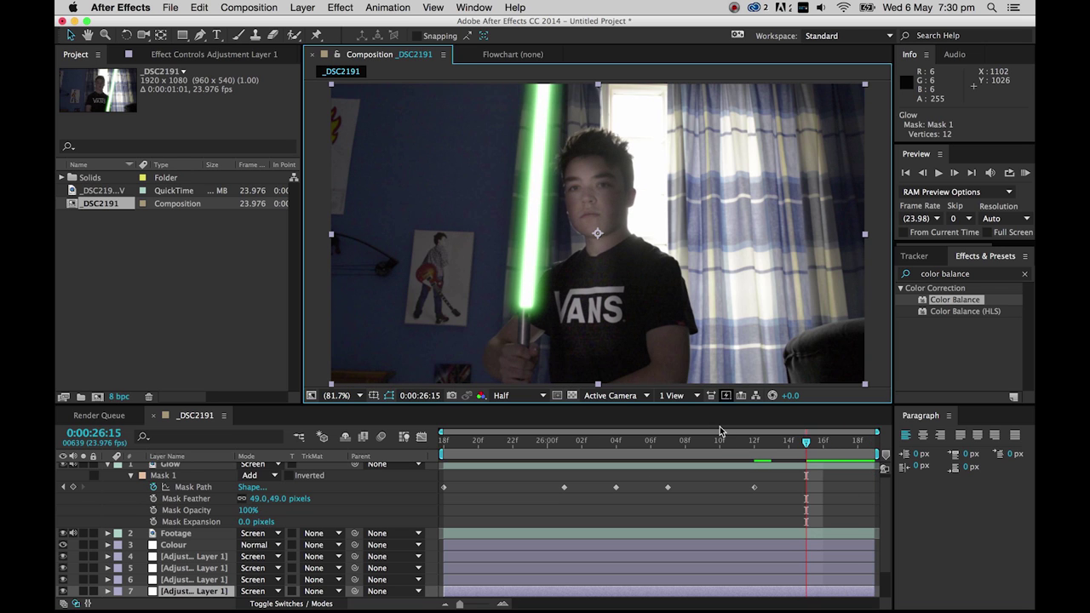
click(107, 466)
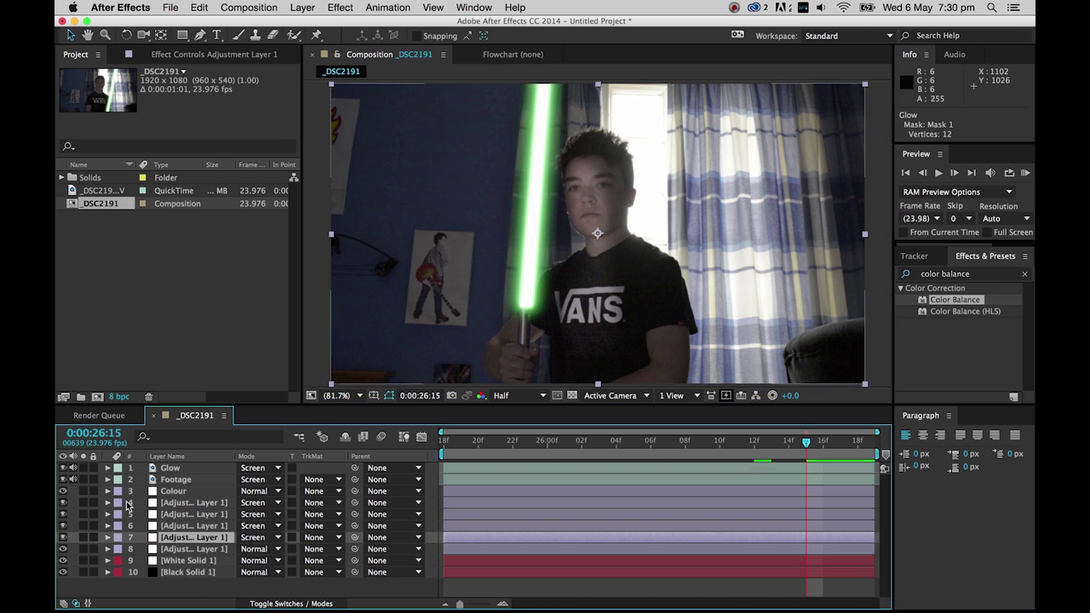
click(208, 587)
drag(668, 446, 846, 456)
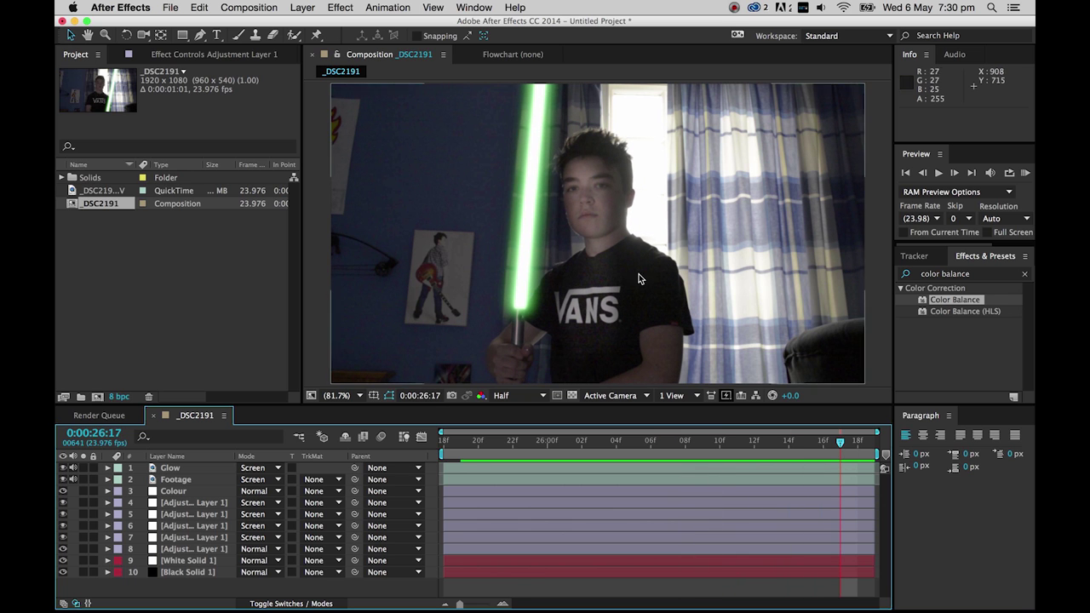
Step: Find the Tint effect and apply it to the Glow layer
click(976, 276)
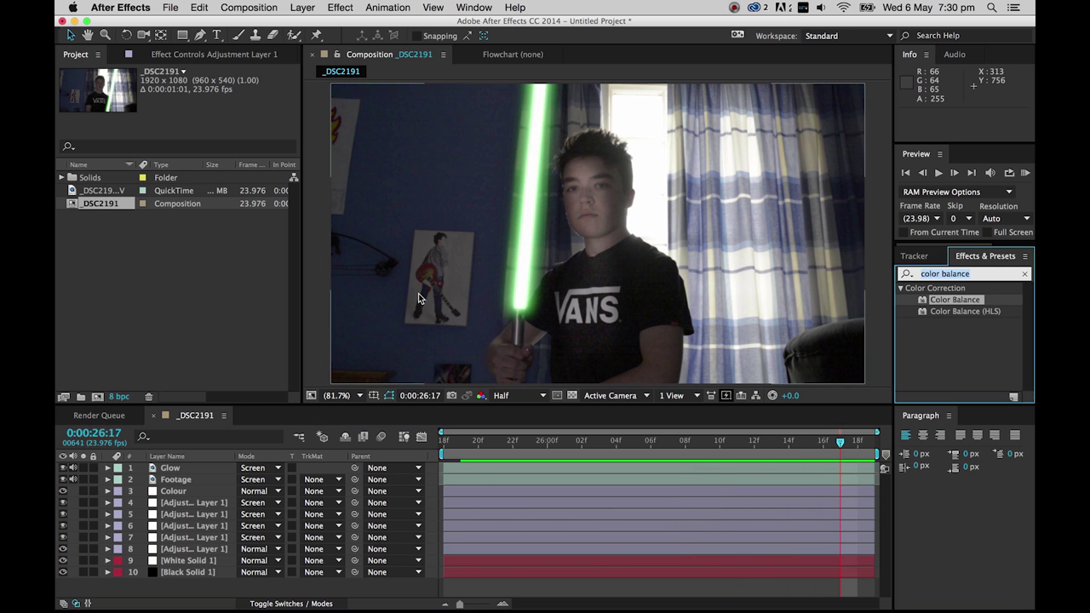
text(tint)
drag(937, 334, 167, 471)
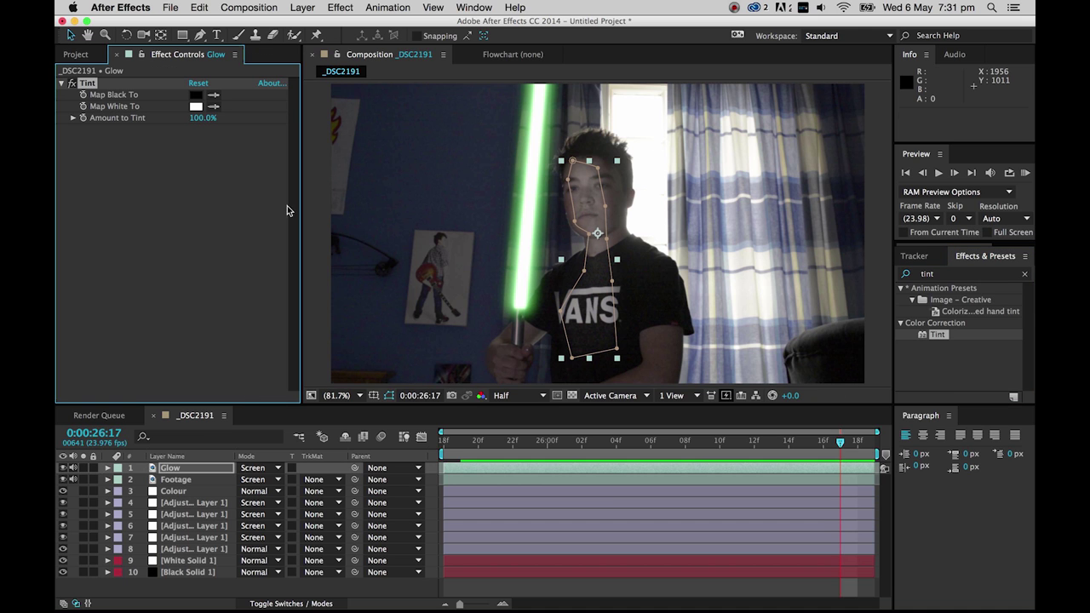
Step: Set the Tint effect's Map White To colour to a green sampled from the edge of the lightsaber blade
click(196, 106)
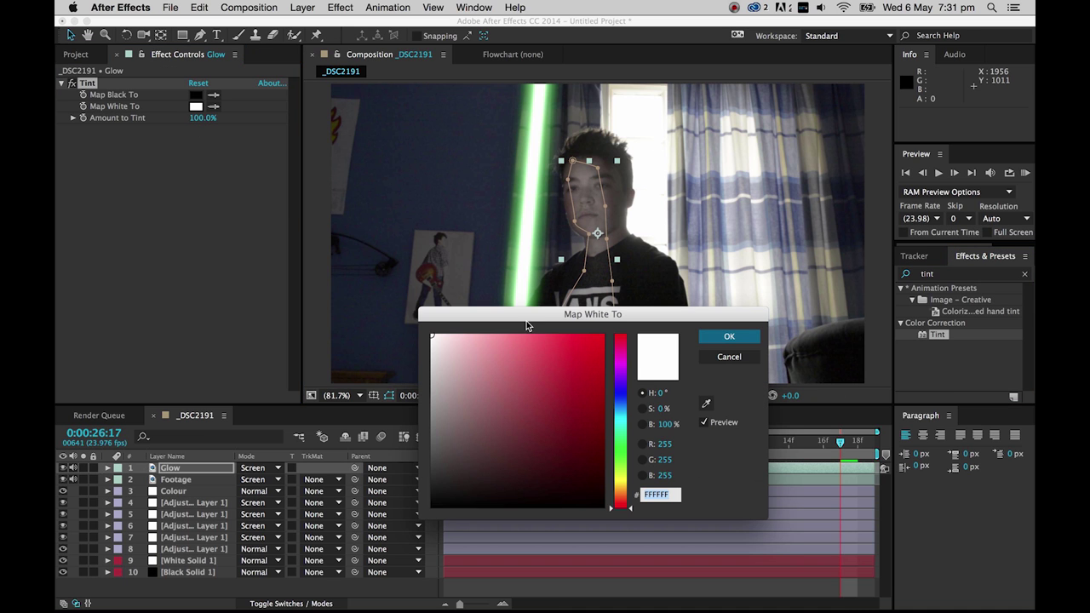
click(740, 358)
click(214, 106)
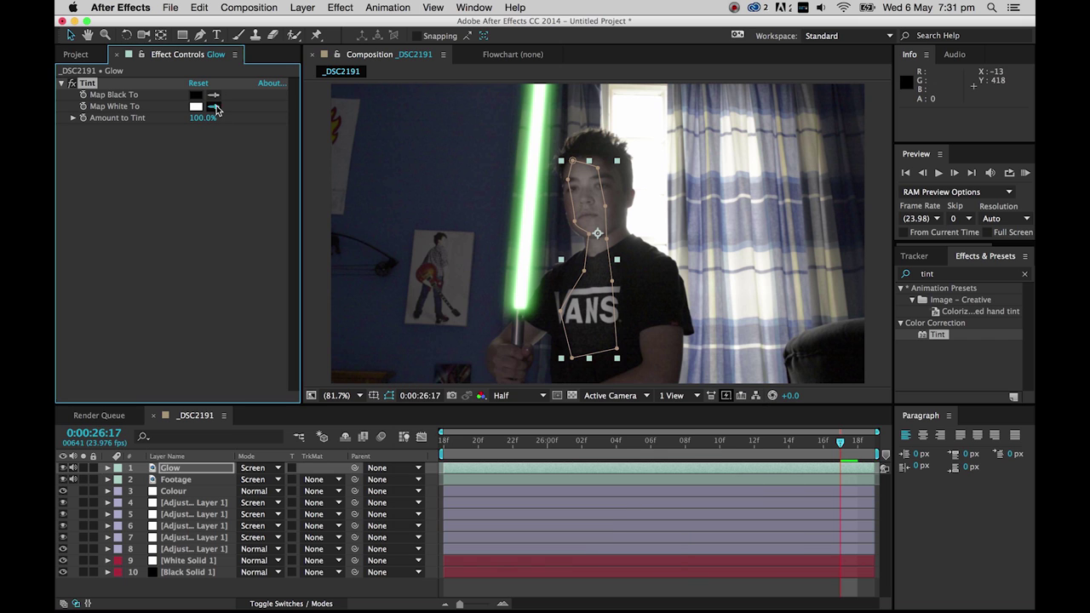
click(524, 183)
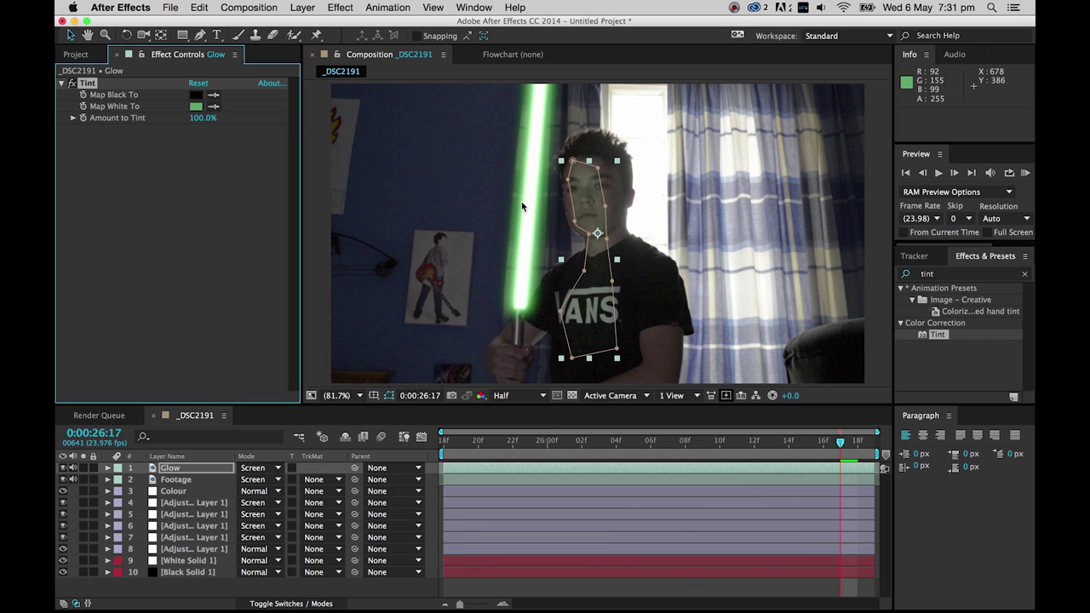
Step: Scrub and preview the clip from the first frame to check the green glow on the man
key(Home)
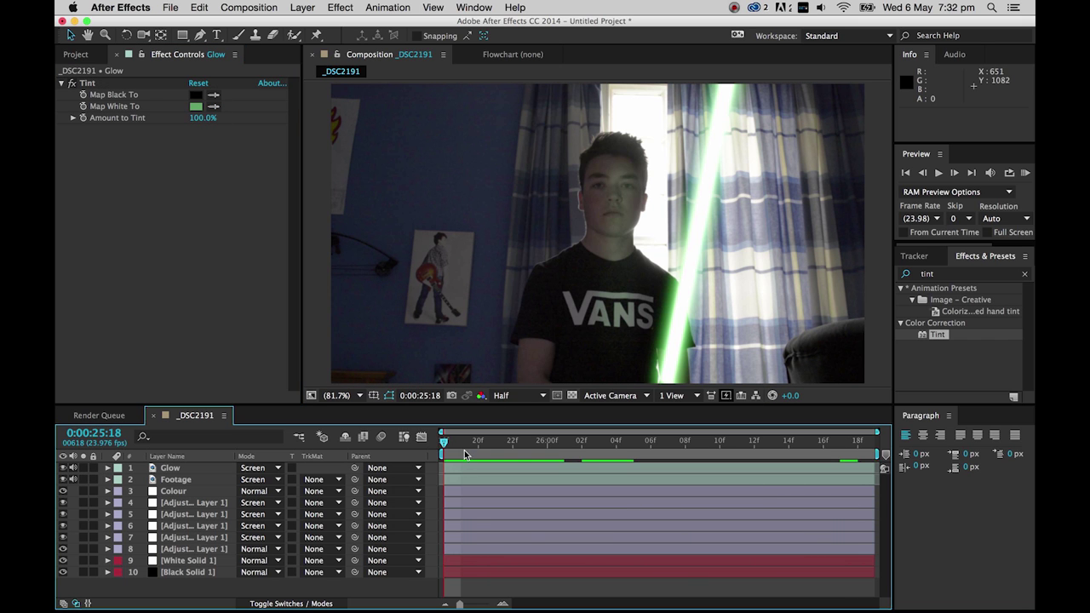
drag(464, 443, 553, 442)
key(space)
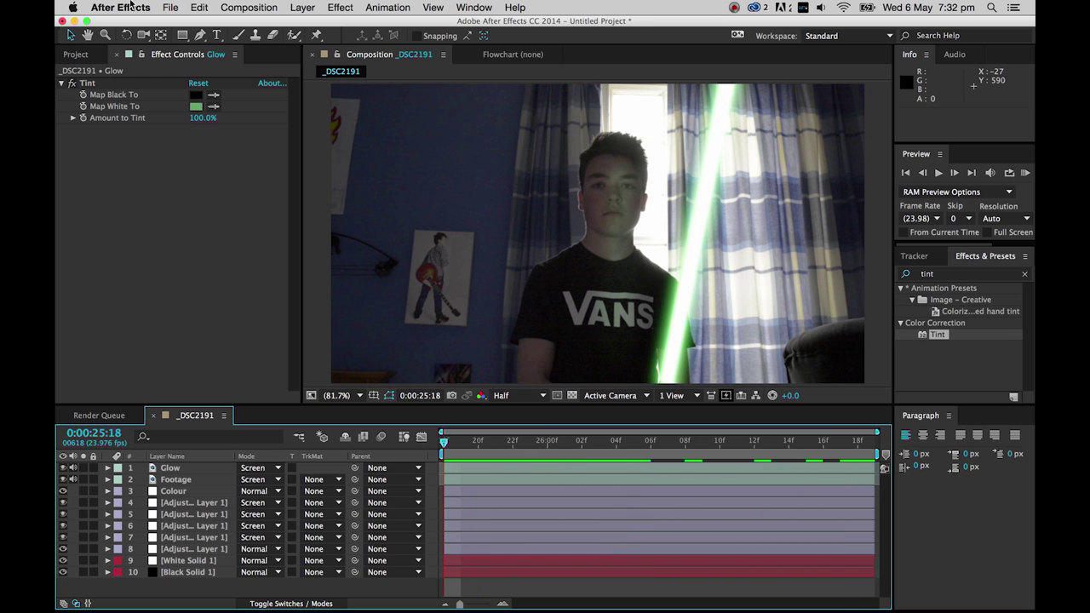
Step: Add the _DSC2191 composition to the render queue and open its output module settings
click(250, 8)
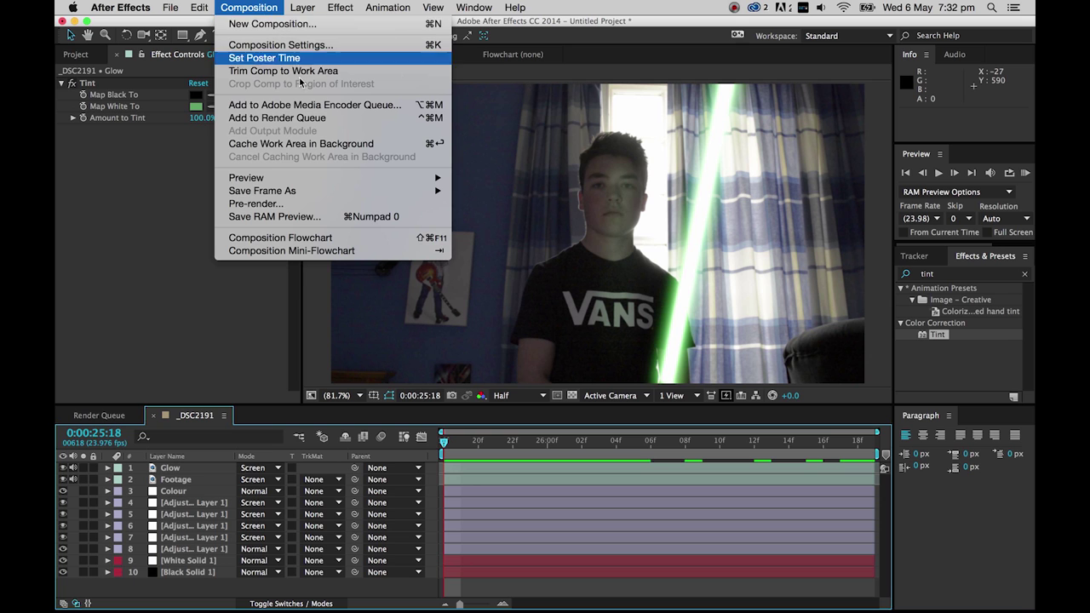
click(302, 118)
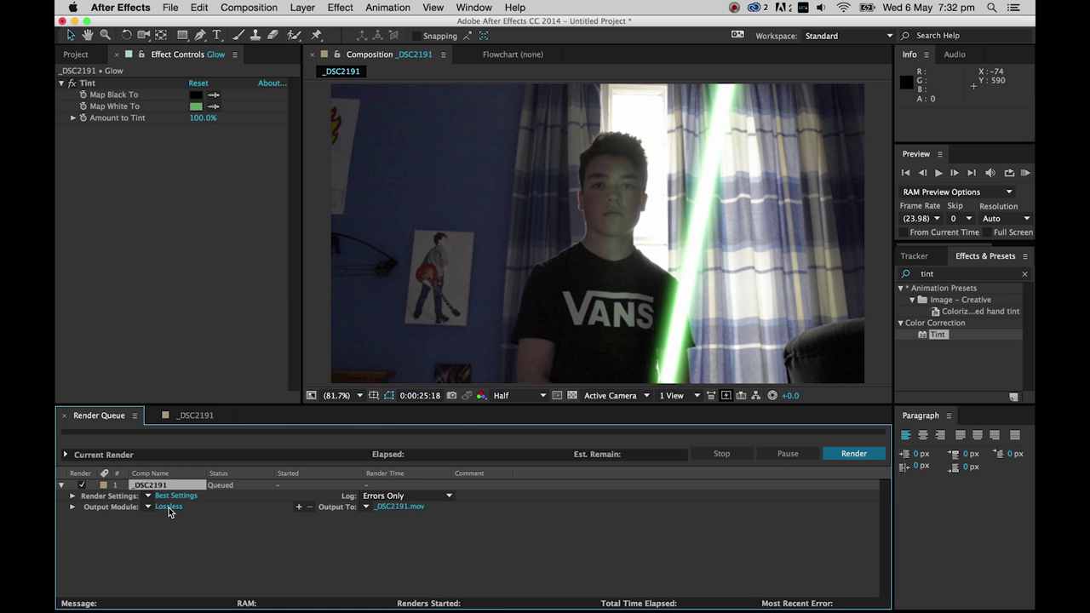
click(168, 507)
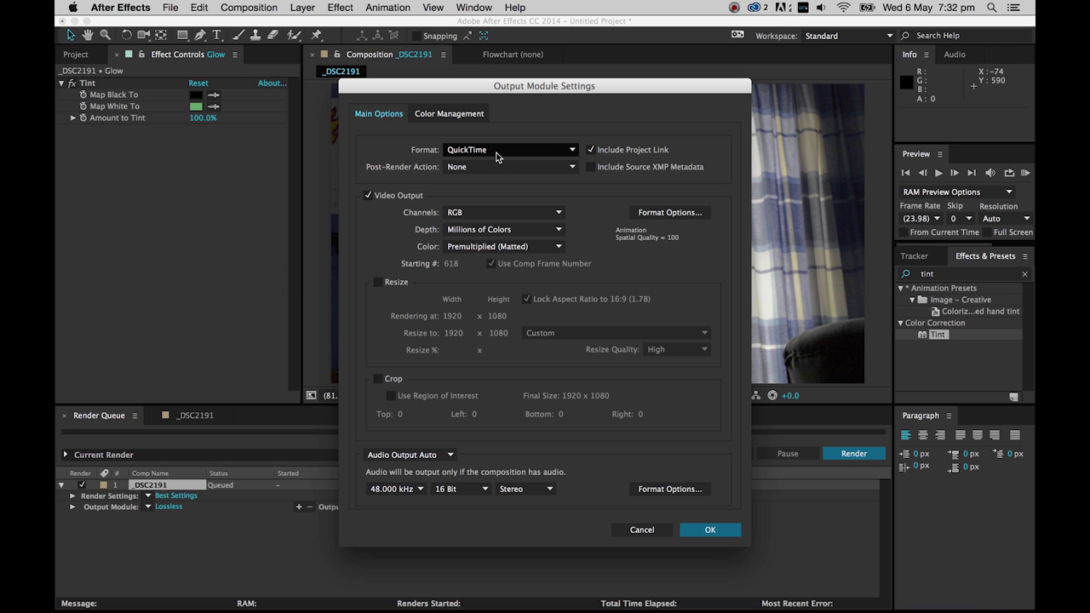
Step: Set the QuickTime output's video codec to Apple ProRes 422 and its audio codec to AAC, and accept the output module settings
click(671, 214)
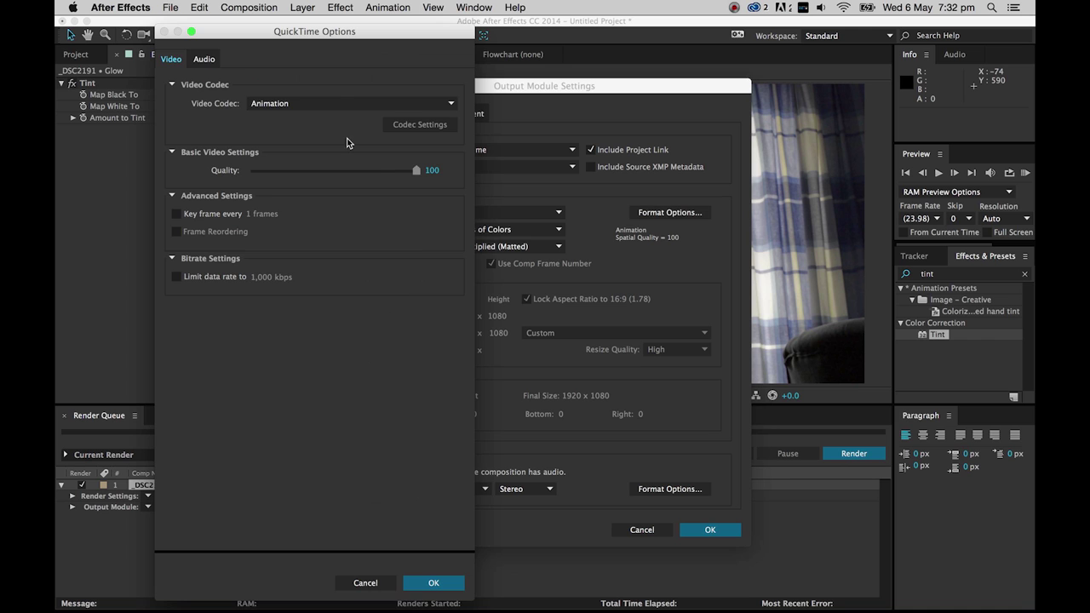
click(324, 108)
click(290, 112)
click(206, 60)
click(243, 103)
click(286, 129)
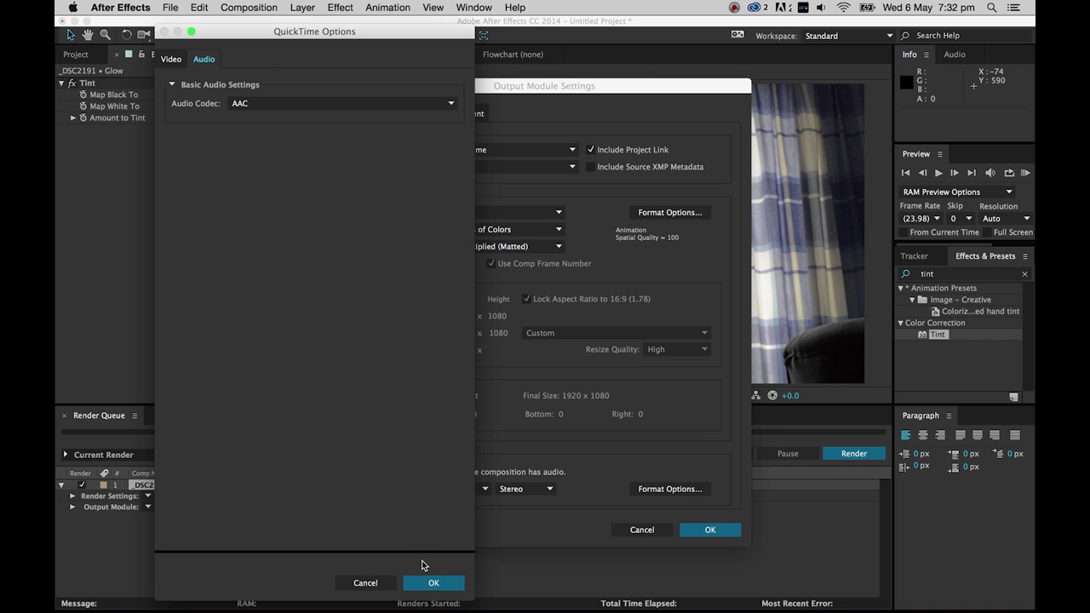
click(171, 58)
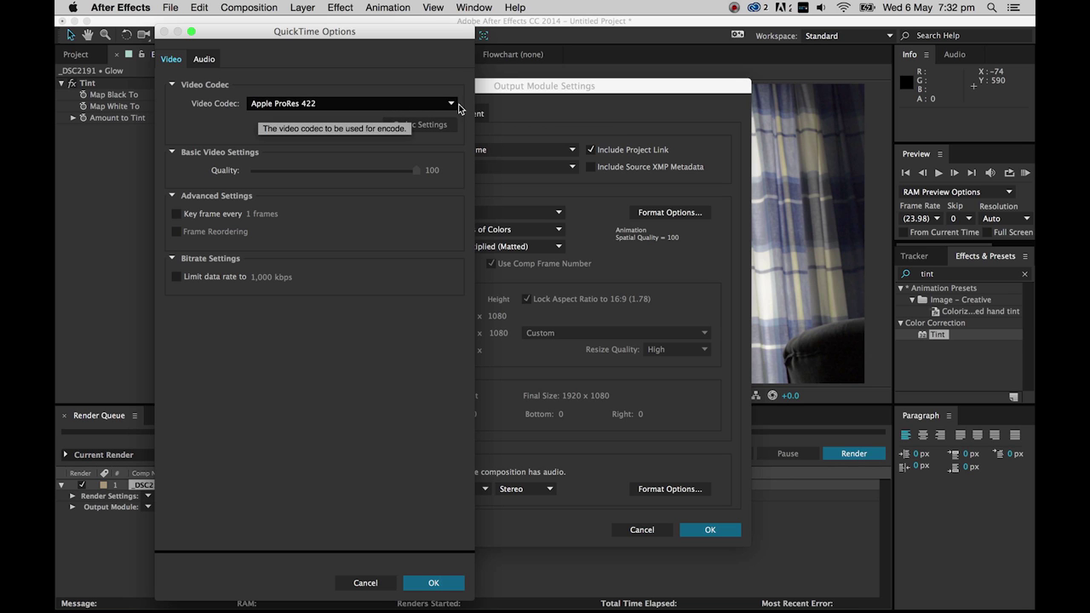
click(204, 59)
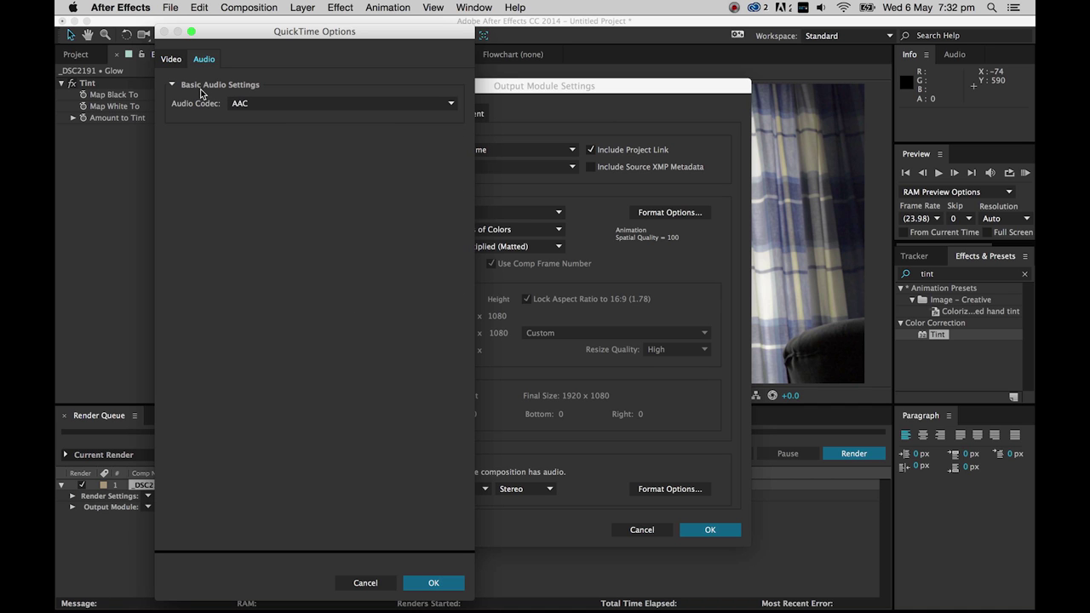
click(176, 60)
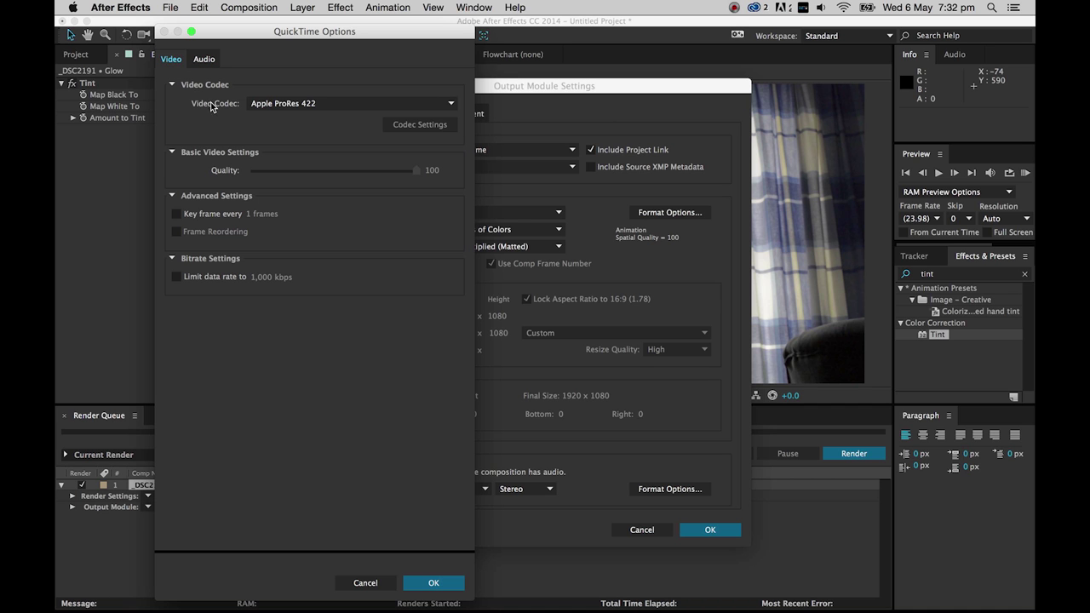
click(431, 583)
click(710, 529)
Step: Set the render's output destination to the Desktop with the file name "lightsaber tutorial"
click(405, 505)
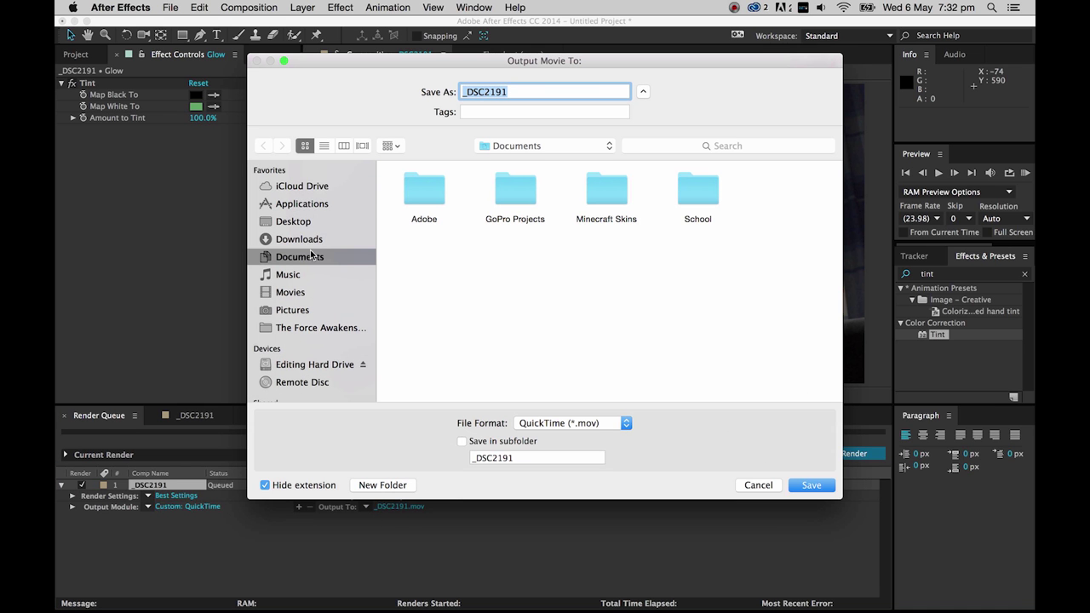
click(302, 224)
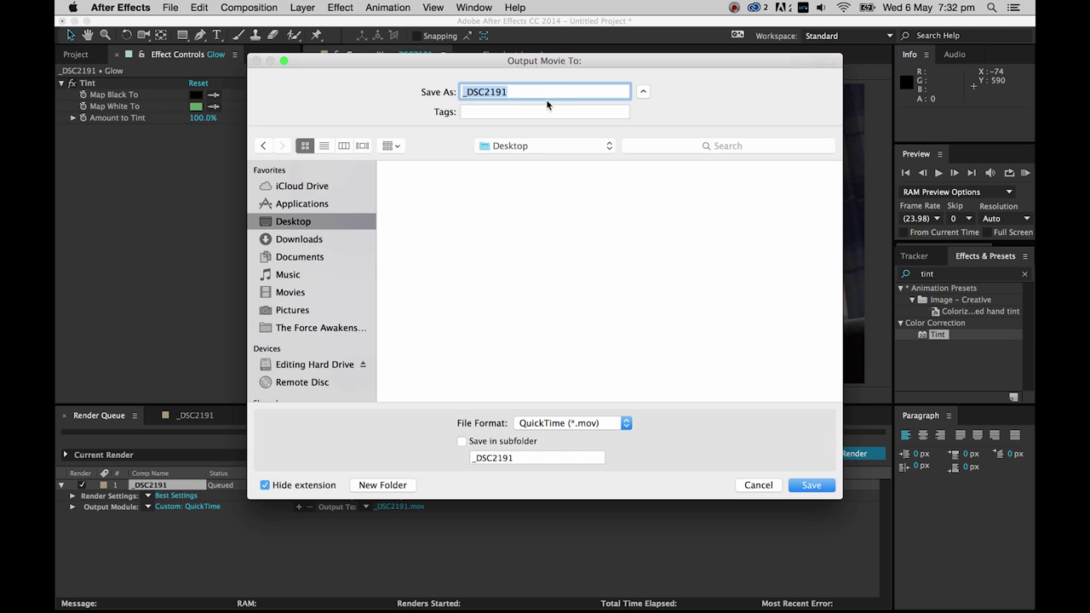
key(BackSpace)
key(Return)
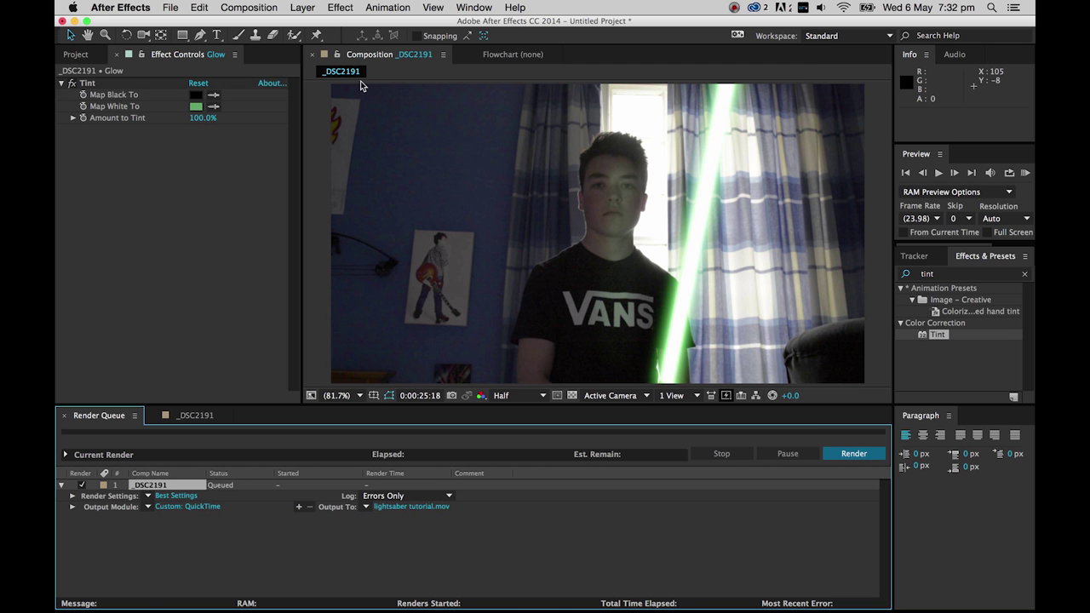
Step: Render the queued _DSC2191 composition and close the project without saving its changes
click(855, 454)
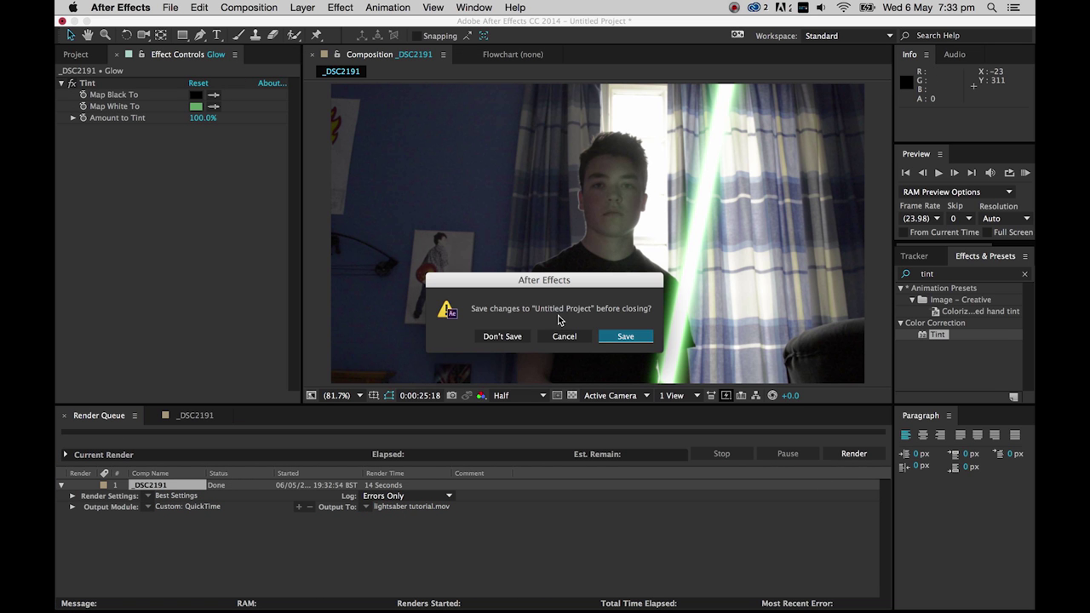
click(507, 337)
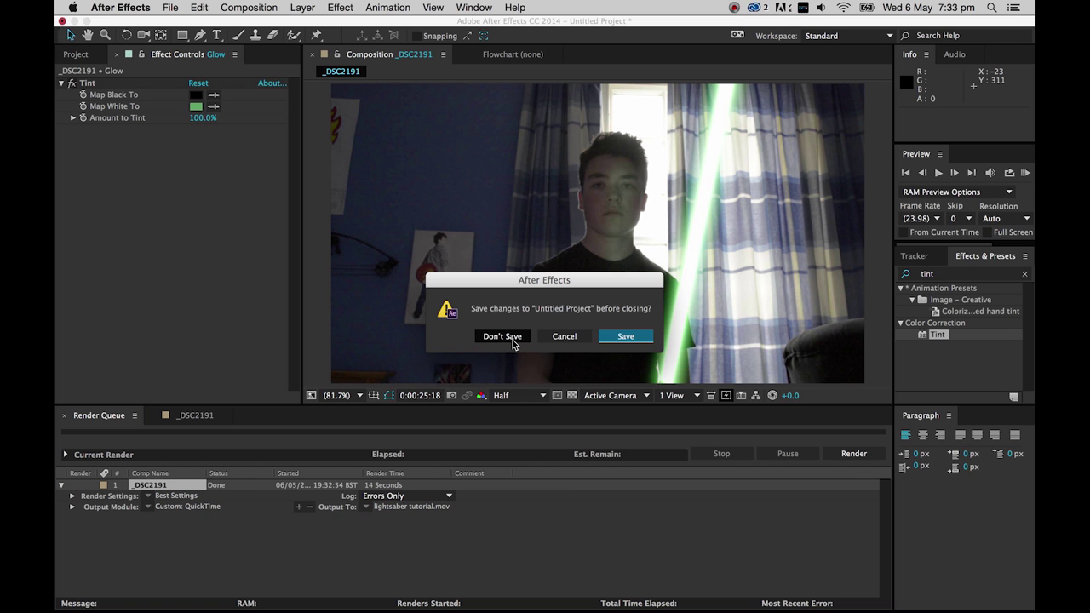